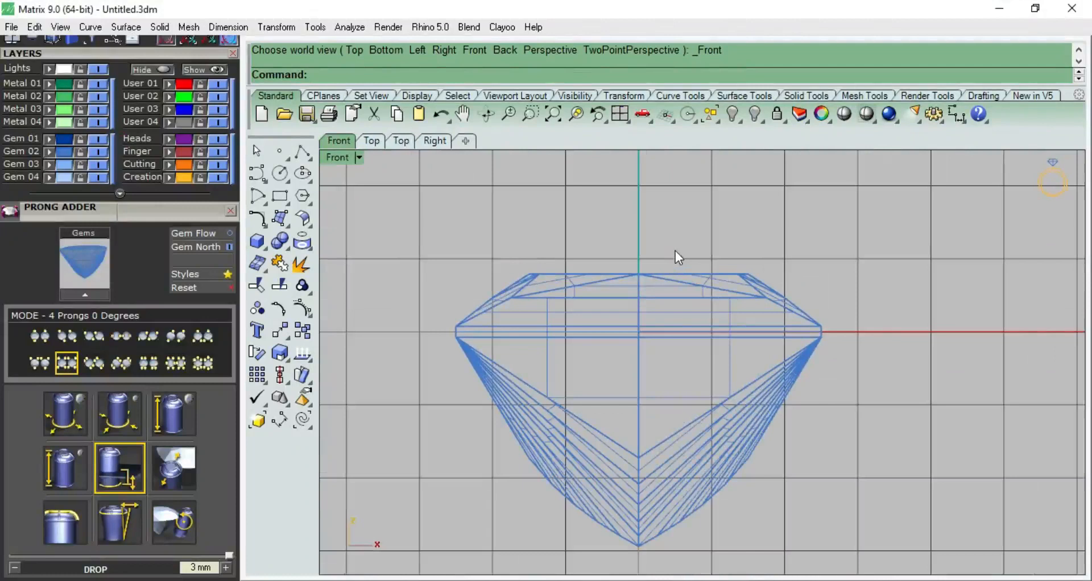
Inspect the square-cut gem in front, top and shaded views.
scroll(677, 254, "down", 8)
right_click_drag(704, 257, 709, 295)
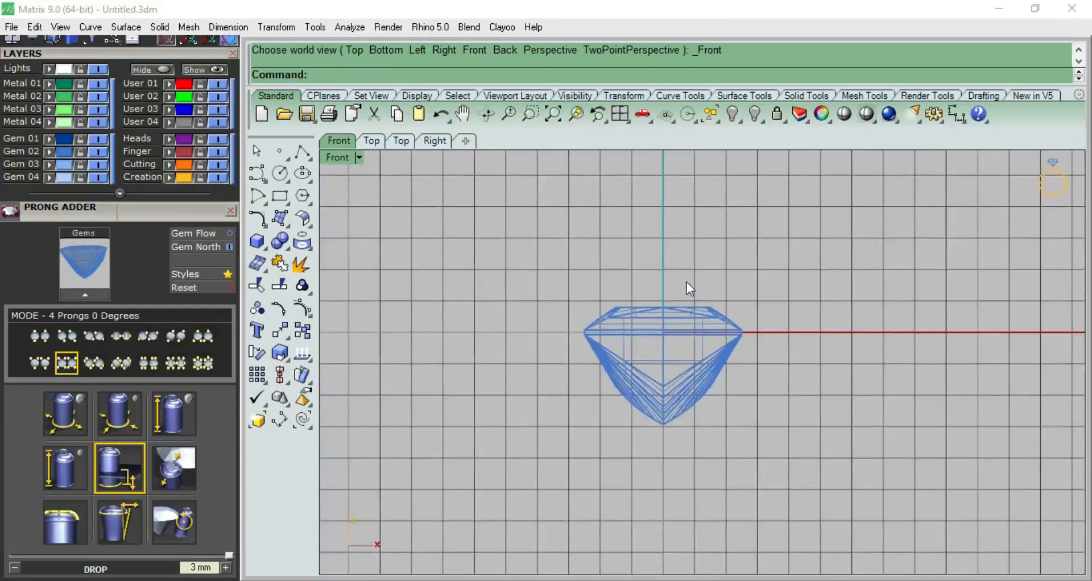
key("F1")
left_click(803, 118)
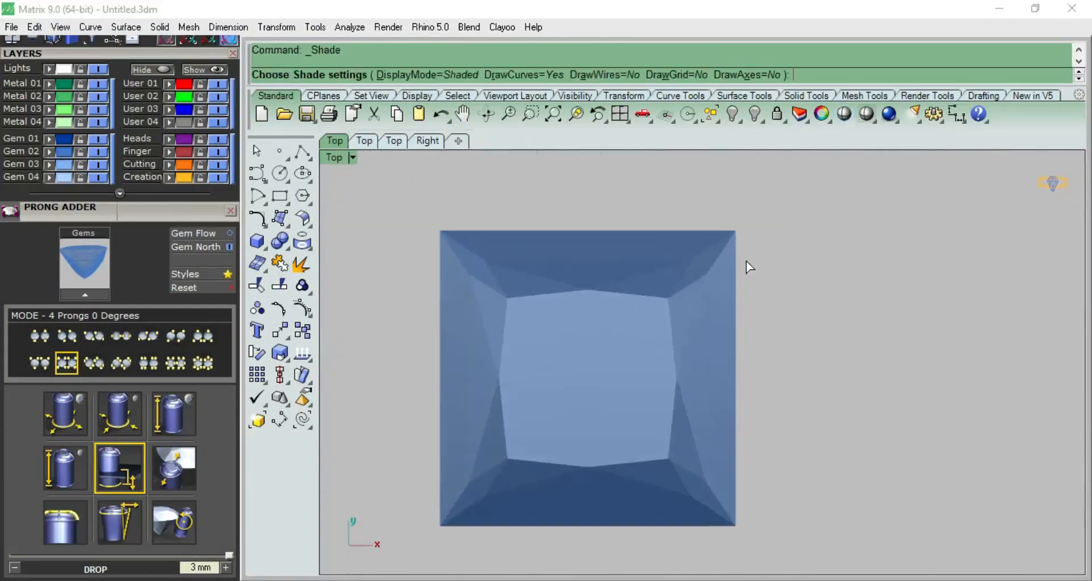
key("F4")
right_click_drag(752, 261, 770, 493)
key("F1")
key("Escape")
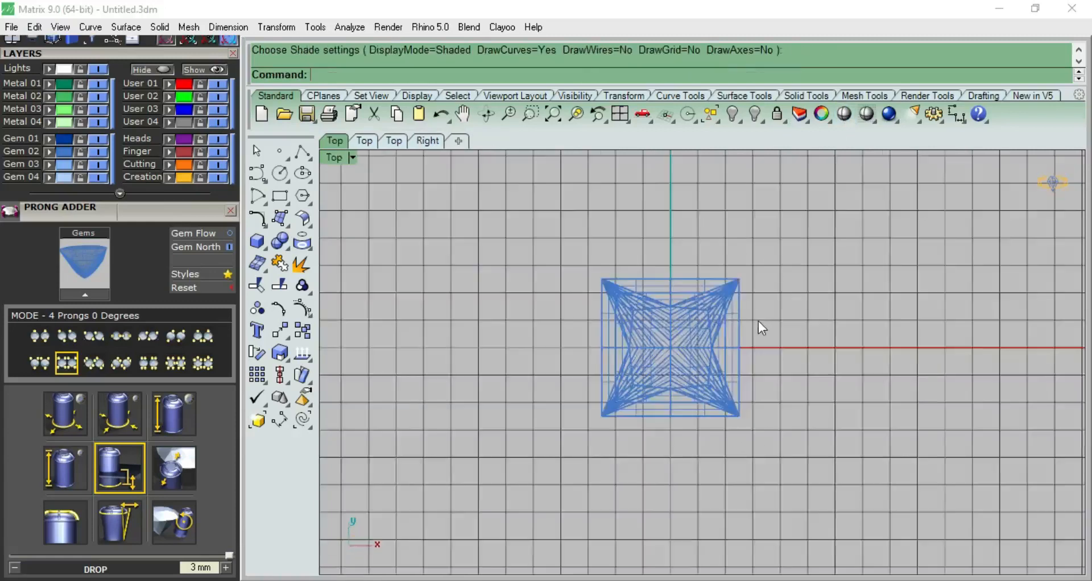
left_click(734, 310)
right_click_drag(752, 297, 770, 371)
key("Escape")
key("F2")
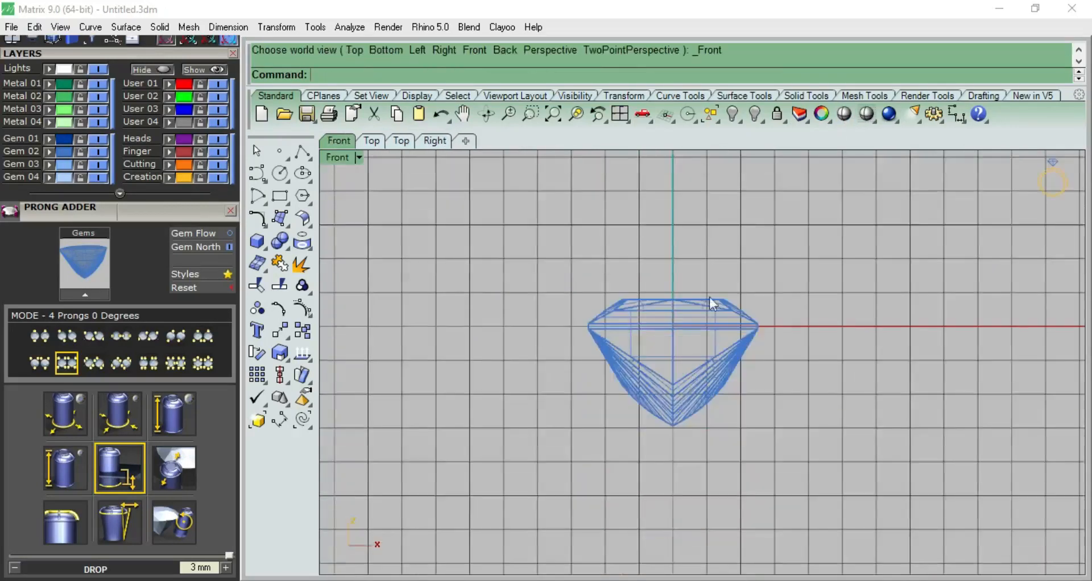
key("F1")
right_click_drag(777, 261, 784, 302)
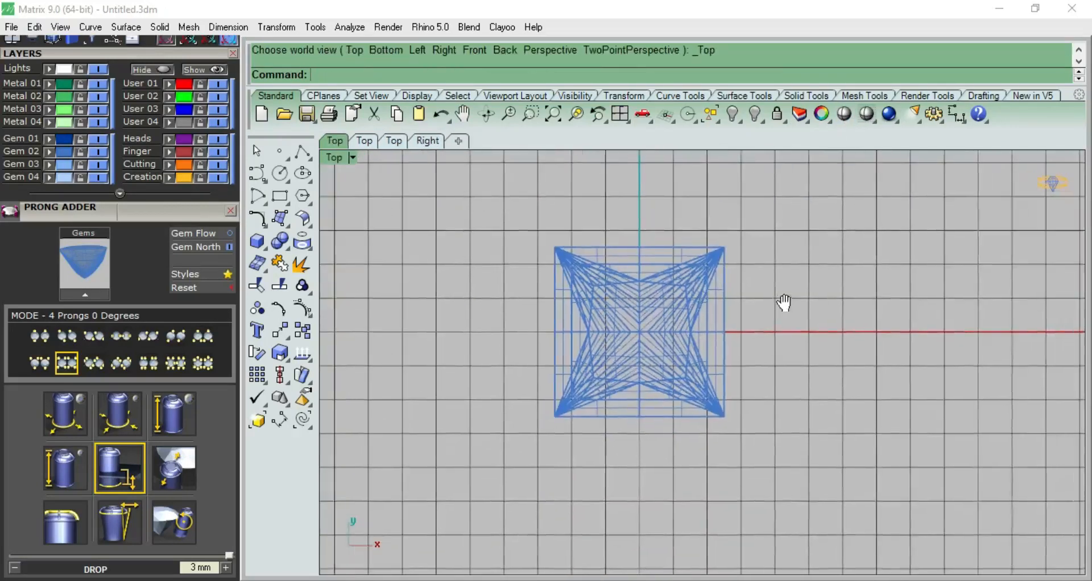
Select the gem and create its outline curve with Gem Profile.
left_click(726, 302)
key("F6")
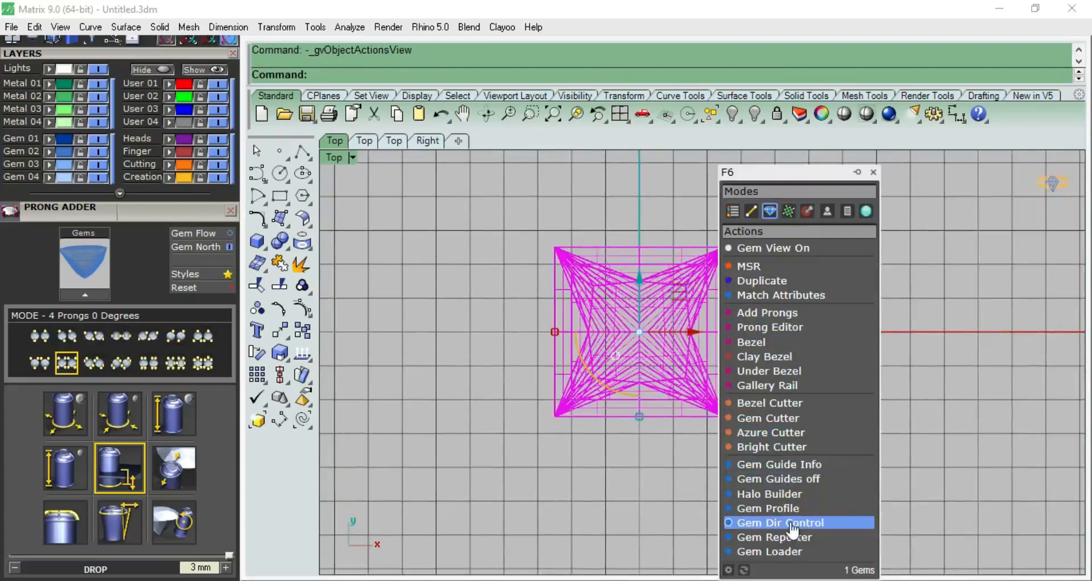
left_click(775, 508)
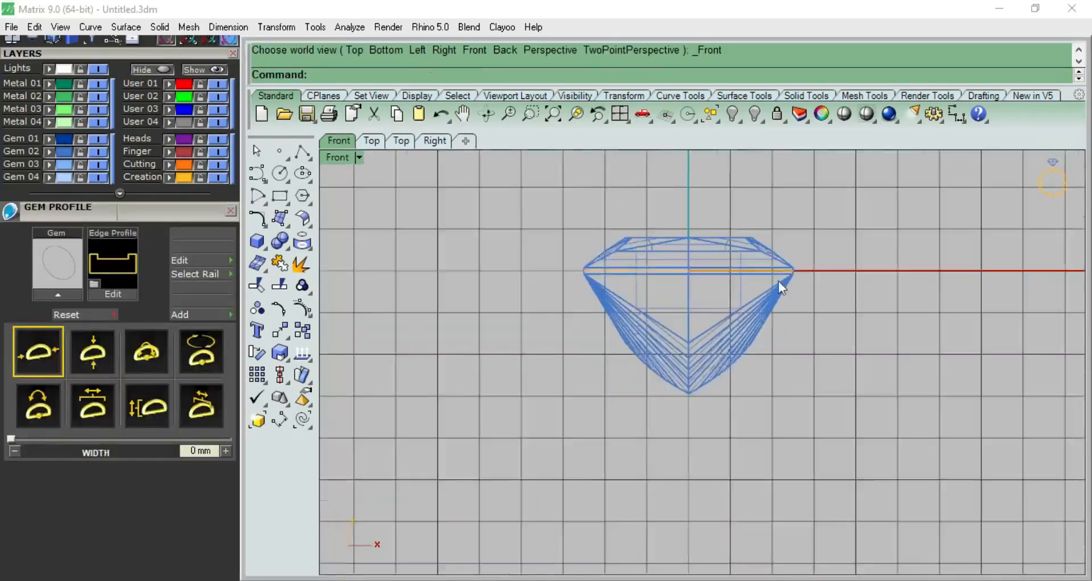
Draw a closed five-point polyline in the front view, from the gem's girdle along the pavilion and around a narrow upright wall section.
left_click(302, 151)
scroll(714, 304, "up", 3)
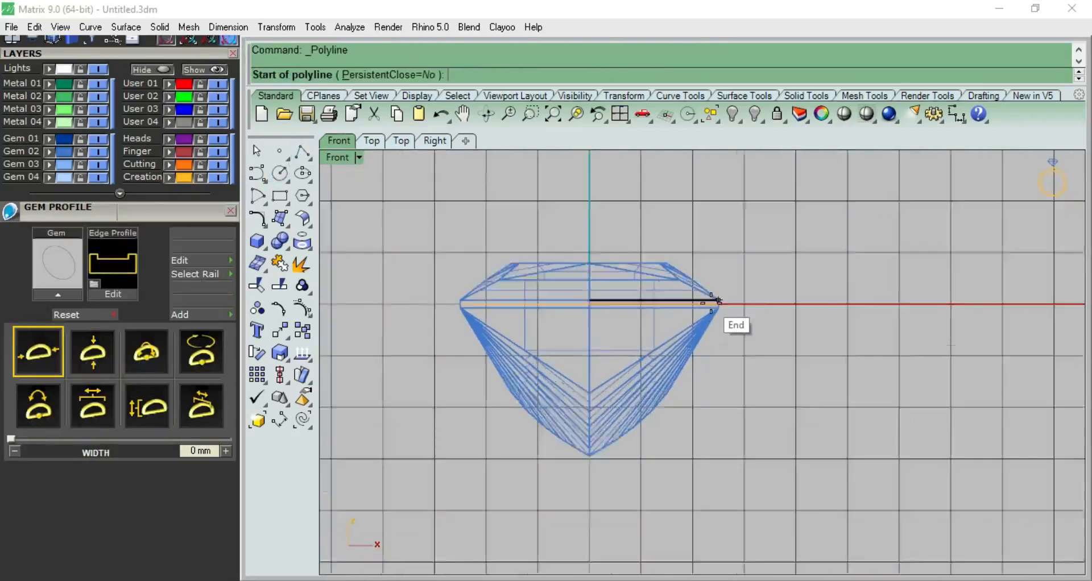
left_click(721, 305)
scroll(711, 336, "up", 3)
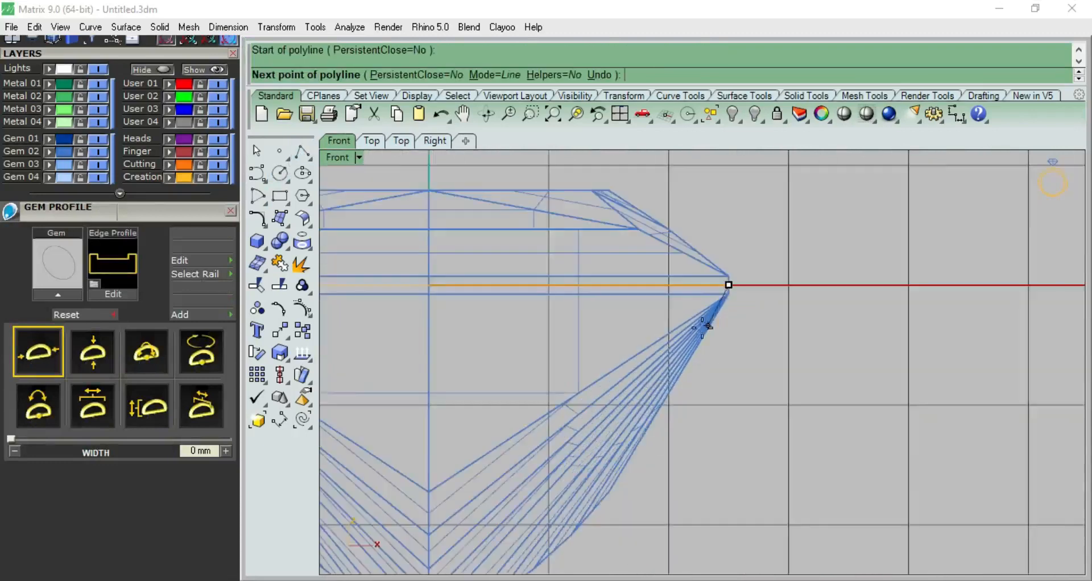
left_click(681, 374)
scroll(694, 392, "down", 4)
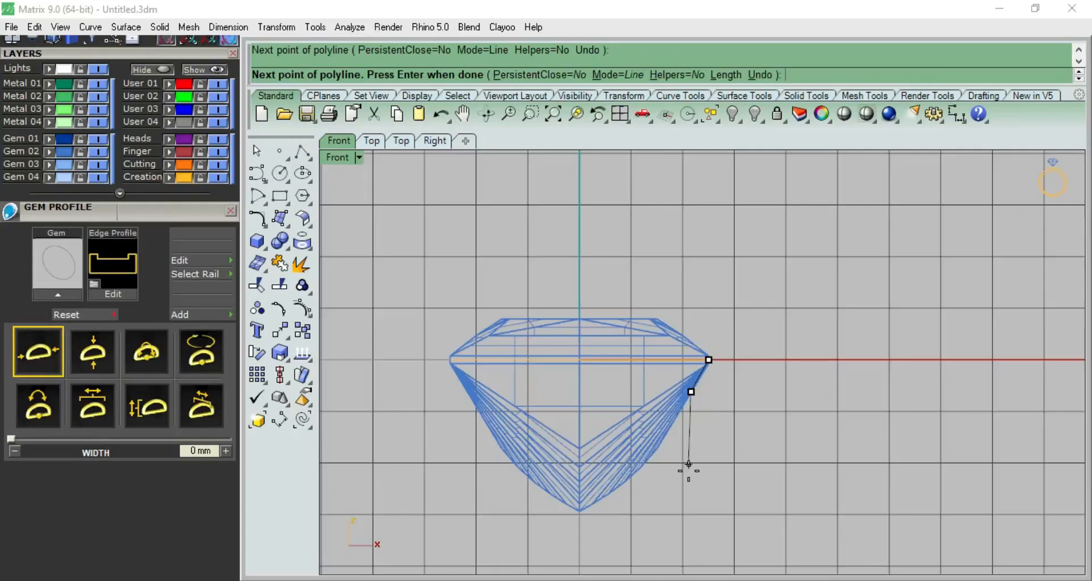
left_click(691, 499)
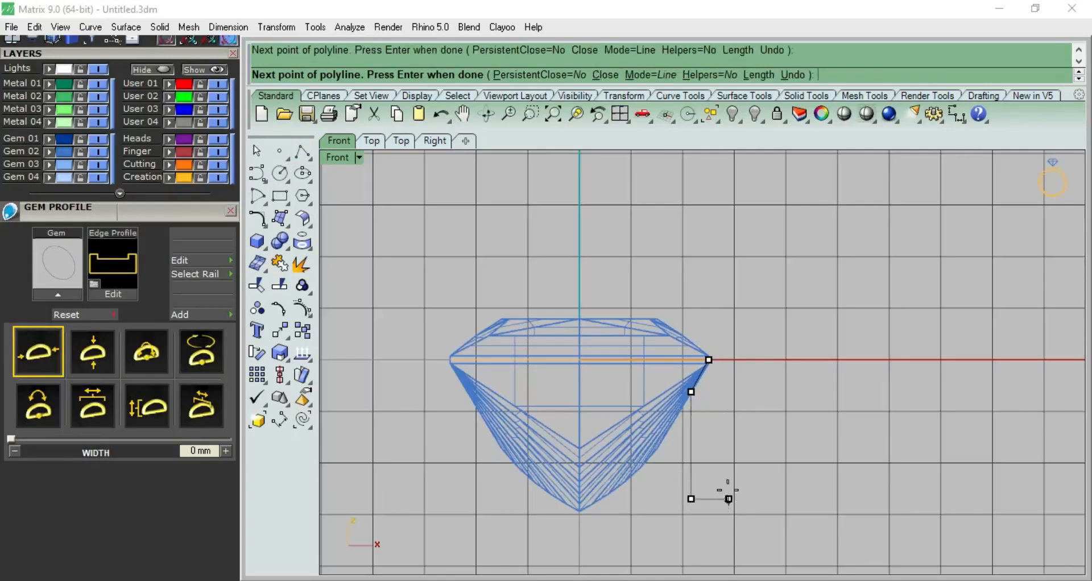
scroll(727, 366, "up", 5)
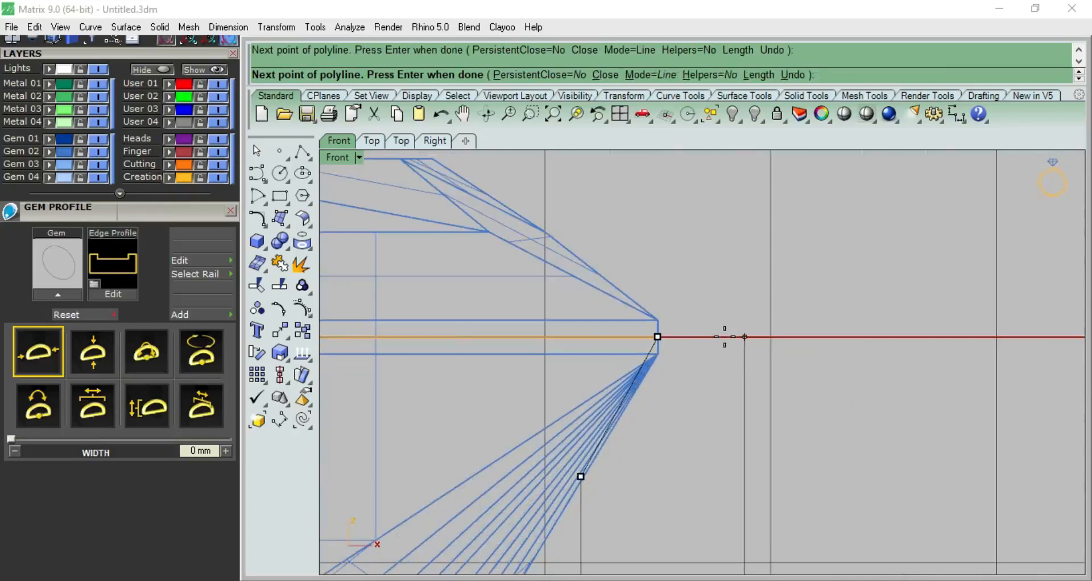
left_click(658, 337)
scroll(718, 290, "down", 4)
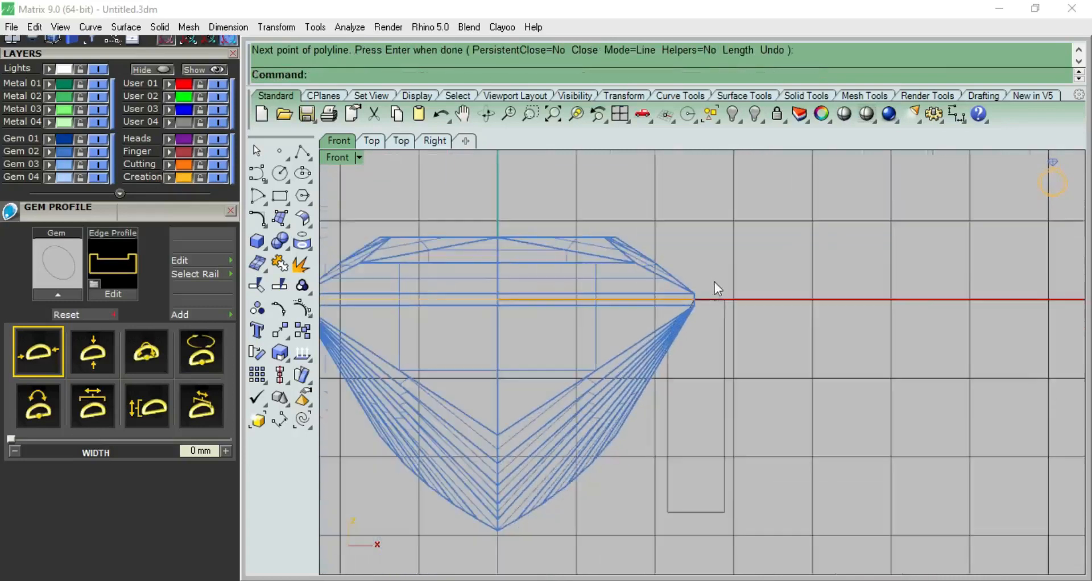
Draw a vertical guide line centred on the gem's girdle edge, extending past the wall section.
left_click(302, 151)
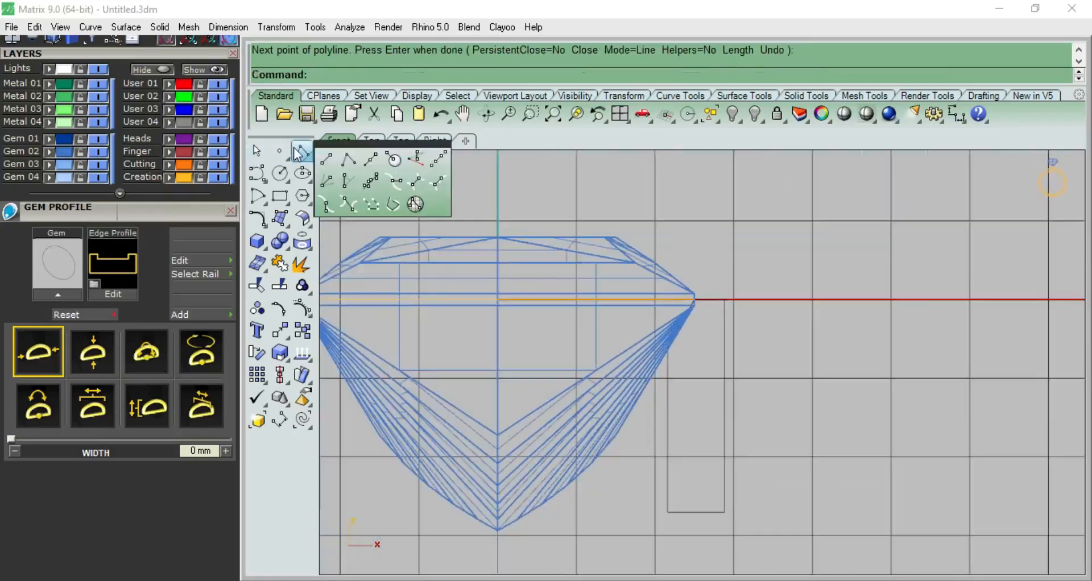
left_click(364, 164)
left_click(695, 297)
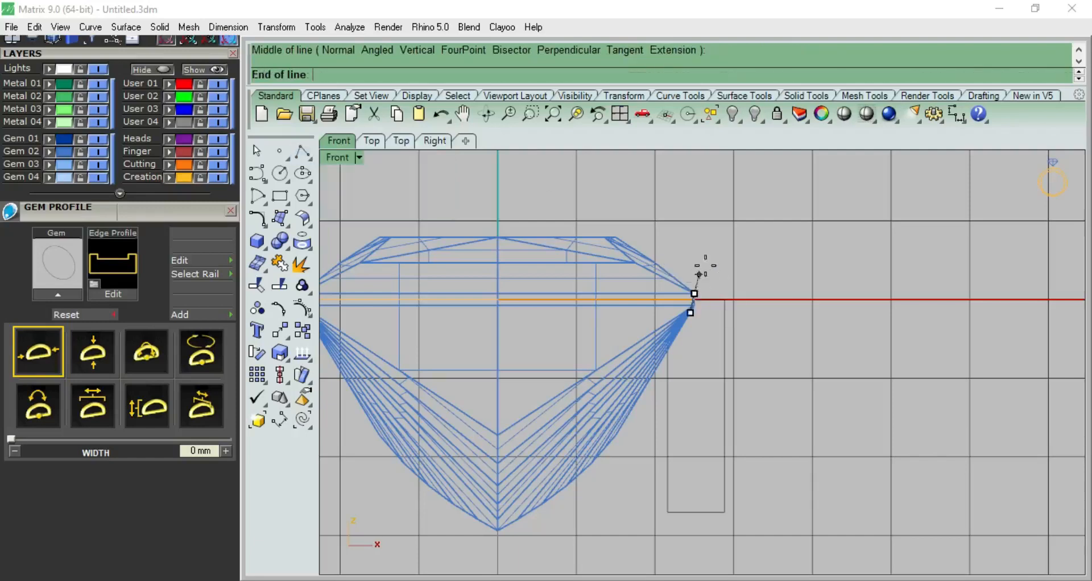
scroll(699, 279, "down", 3)
left_click(683, 537)
Offset the vertical guide line 0.2 mm outward from the gem.
left_click(701, 398)
scroll(711, 374, "up", 4)
key("Return")
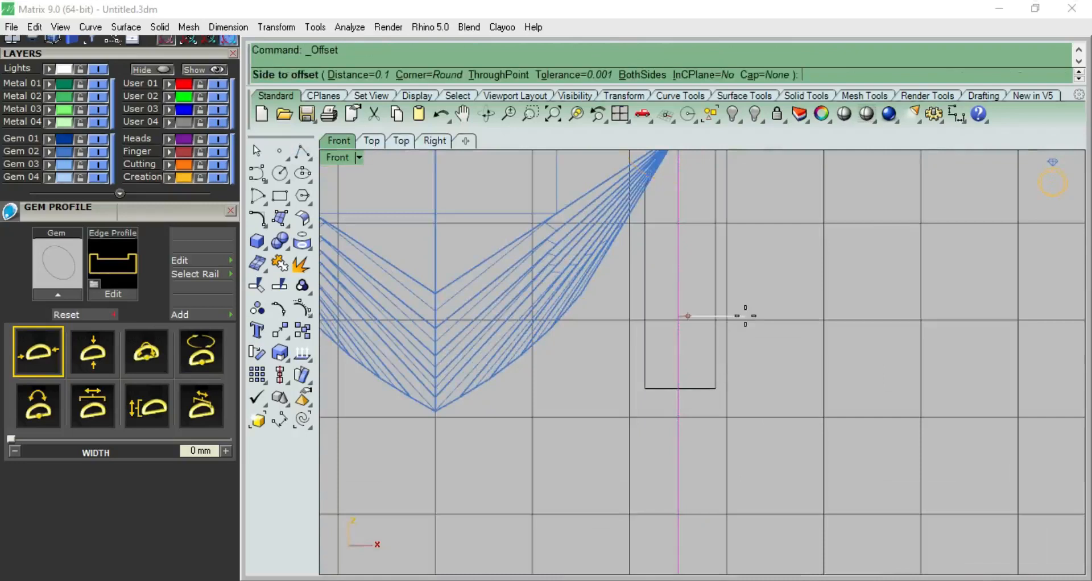
type(".2")
key("Return")
left_click(749, 330)
Move the wall profile's two outer points inward onto the 0.2 mm offset guide line.
right_click_drag(750, 340, 730, 373)
key("F10")
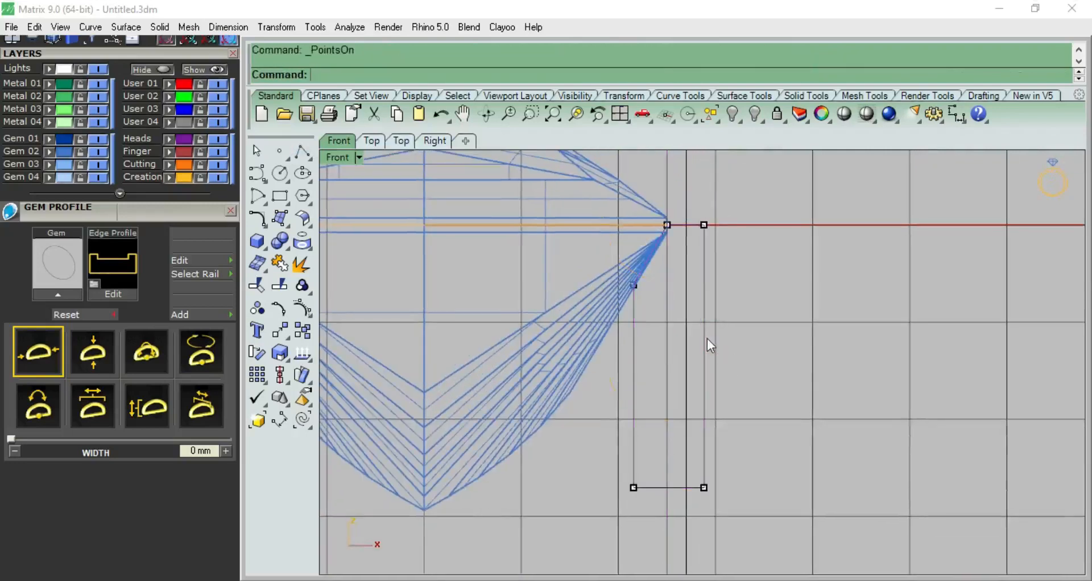
left_click_drag(697, 213, 710, 501)
left_click_drag(753, 356, 735, 357)
left_click(760, 381)
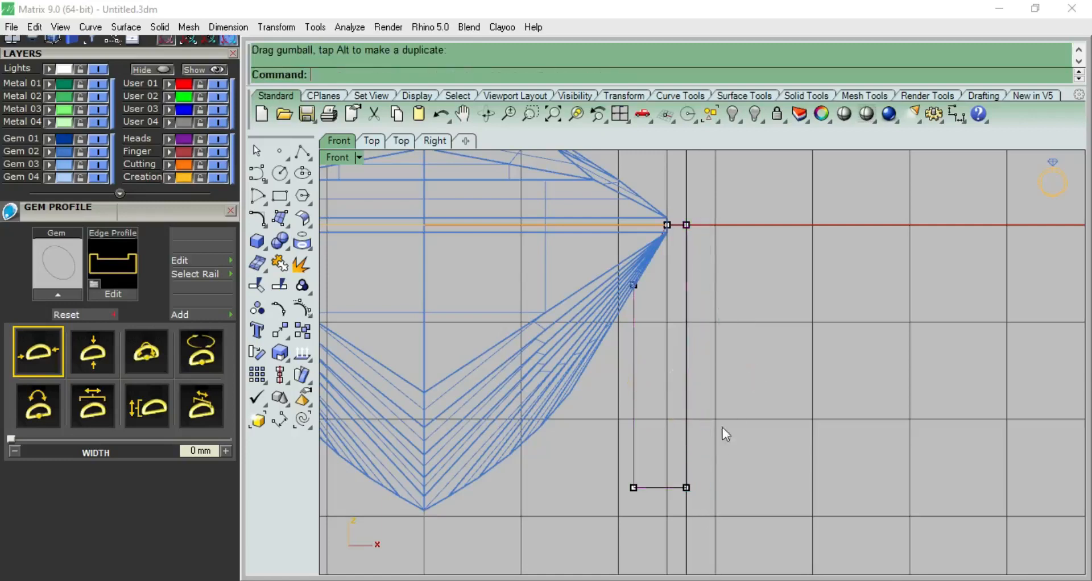
Try shifting the profile's two bottom points toward the gem, and undo the move.
left_click_drag(612, 471, 657, 499)
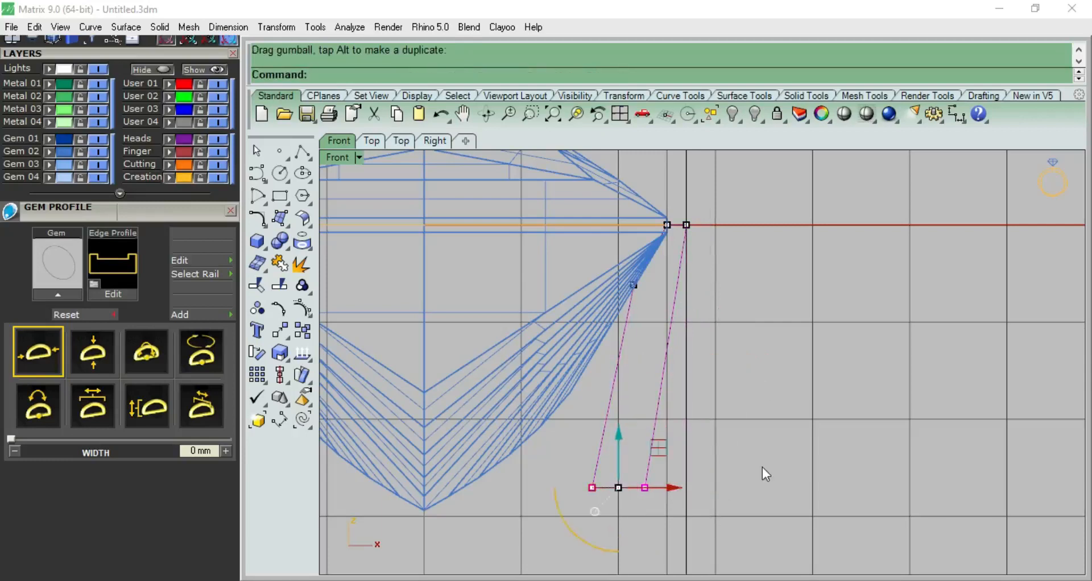
key("ctrl+z")
key("Escape")
key("Escape")
Offset the outer guide line 0.6 mm toward the gem.
left_click(687, 506)
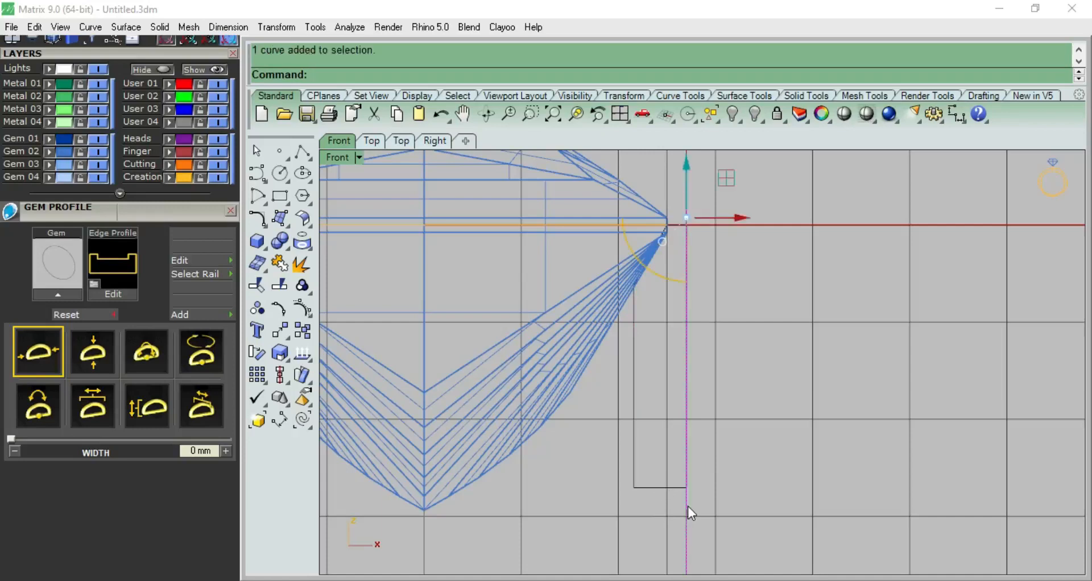
key("Return")
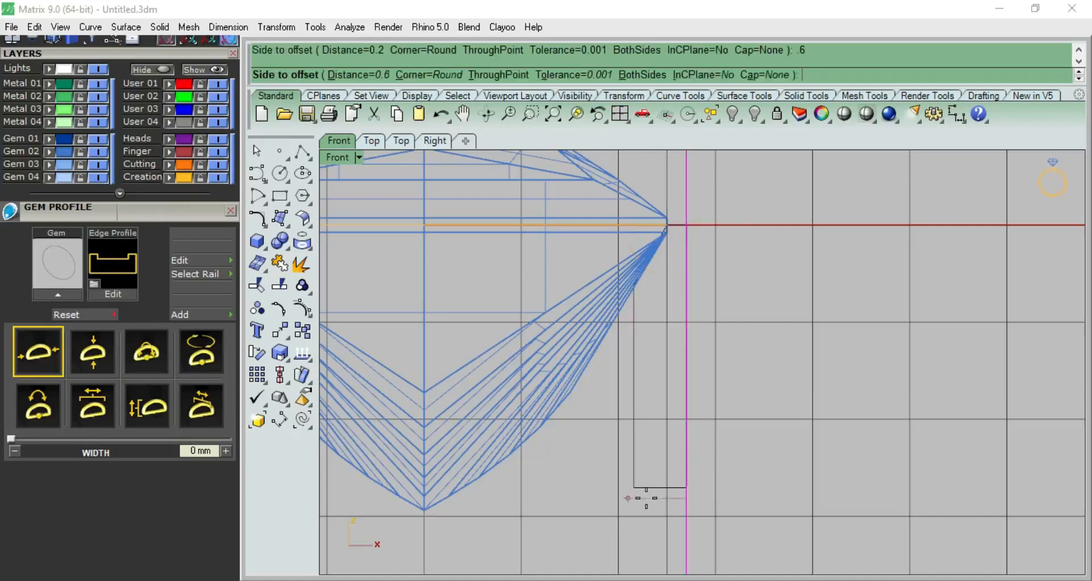
left_click(646, 499)
Move the profile's inner points onto the 0.6 mm offset guide line.
left_click(633, 459)
key("F10")
left_click_drag(596, 538, 651, 278)
scroll(666, 324, "up", 2)
left_click_drag(683, 398, 670, 399)
left_click(741, 344)
Shift the profile's girdle point and upper inner point slightly into the gem.
left_click_drag(544, 232, 707, 313)
scroll(733, 325, "down", 3)
scroll(709, 258, "up", 5)
scroll(736, 284, "down", 3)
right_click_drag(731, 364, 723, 361)
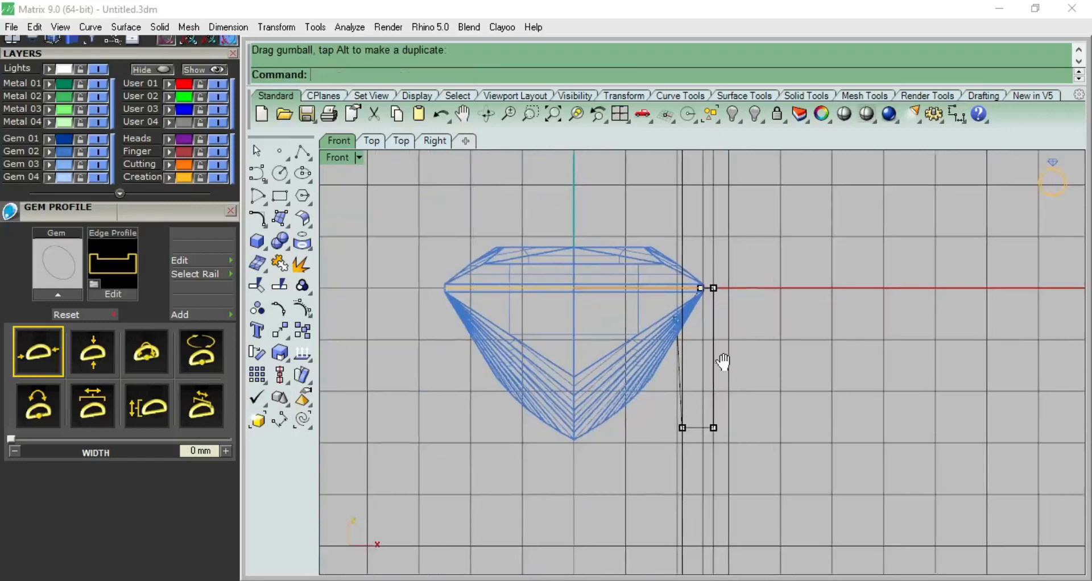
Delete the vertical guide lines around the wall profile.
left_click(698, 428)
scroll(738, 374, "up", 6)
left_click(762, 270)
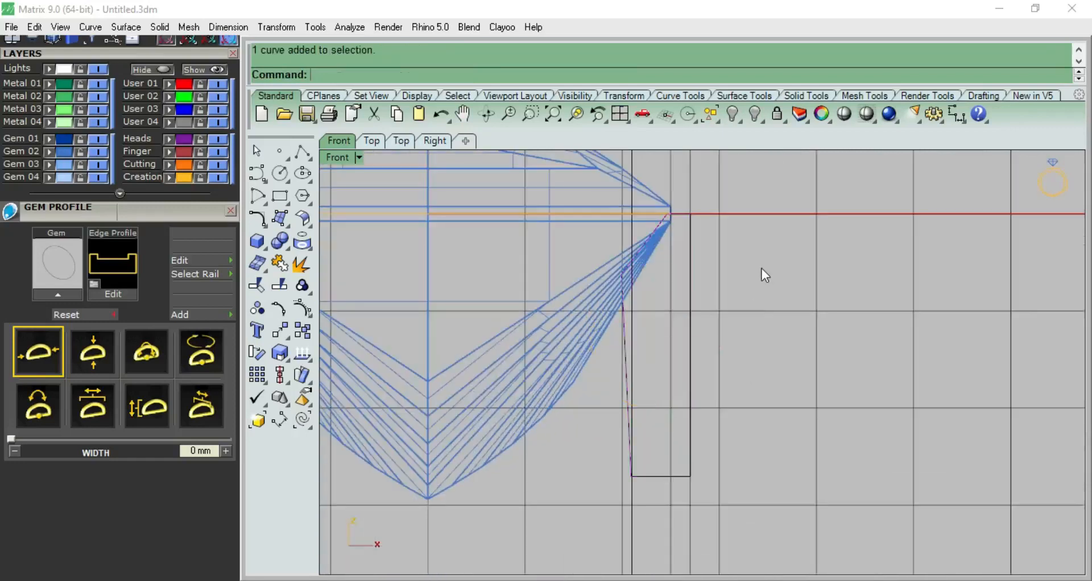
right_click_drag(762, 284, 761, 425)
scroll(590, 231, "down", 5)
key("Delete")
Assign the wall profile curve to a green metal layer.
left_click(665, 348)
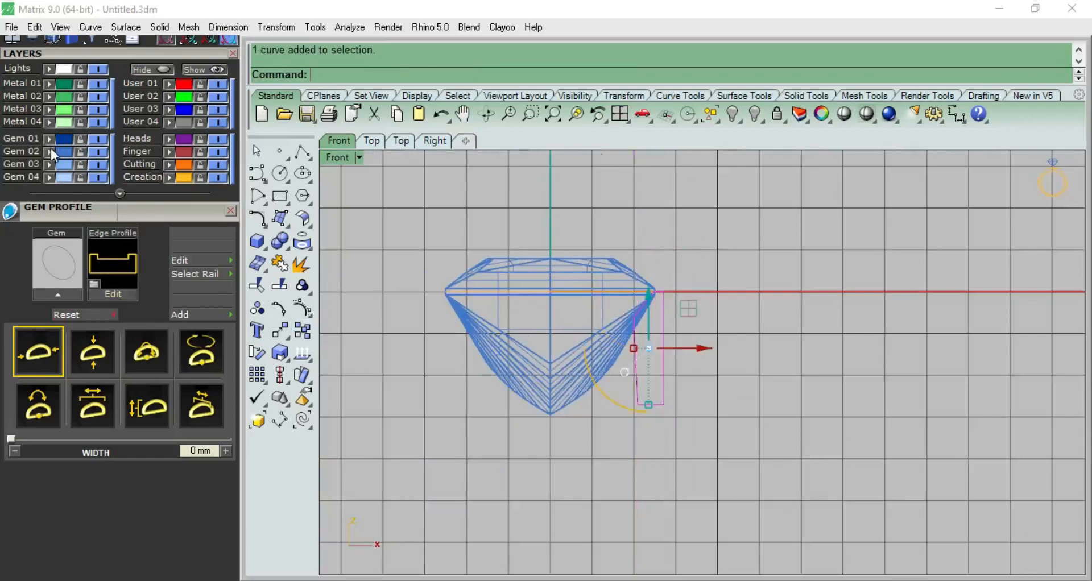
left_click(753, 184)
scroll(669, 292, "up", 2)
right_click_drag(678, 302, 737, 312)
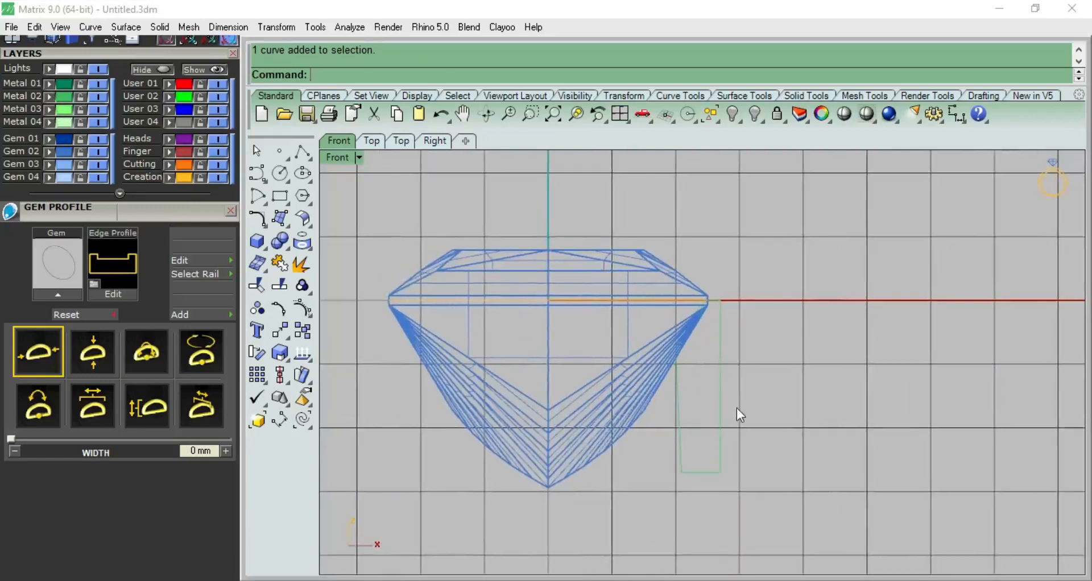
Lower the wall profile's two bottom points to extend the wall below the gem's tip.
left_click(721, 411)
key("F10")
right_click_drag(734, 488, 755, 377)
left_click_drag(655, 448, 830, 317)
left_click_drag(724, 318, 724, 392)
left_click(802, 310)
key("Escape")
scroll(799, 313, "down", 6)
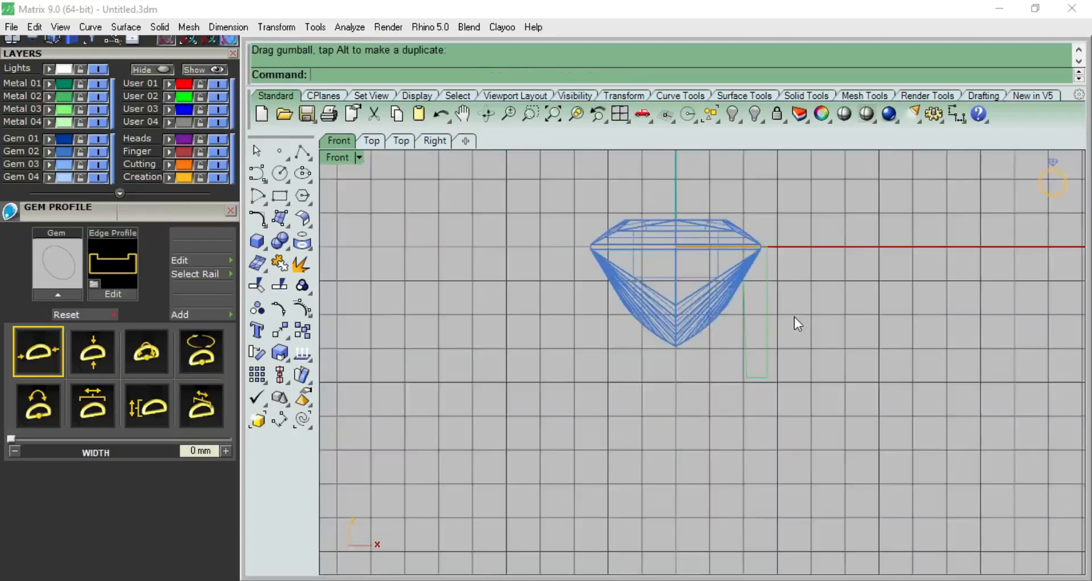
Check the wall profile's alignment with the gem in perspective and side views.
key("ctrl+F4")
mouse_move(793, 317)
right_mouse_down()
mouse_move(770, 307)
mouse_move(831, 380)
mouse_move(815, 387)
mouse_move(787, 264)
mouse_move(788, 326)
right_mouse_up()
left_click(791, 332)
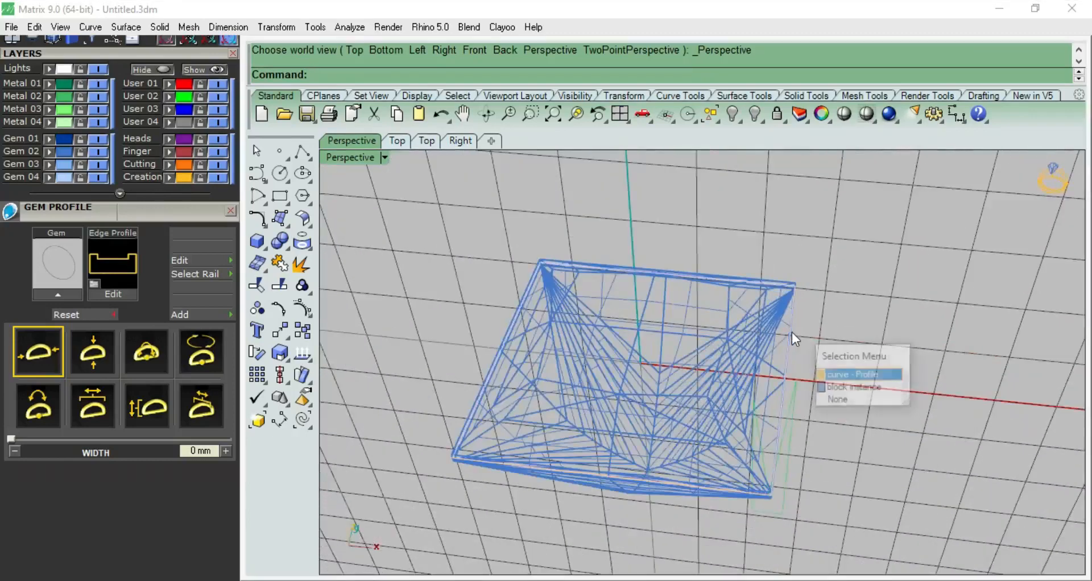
left_click(829, 376)
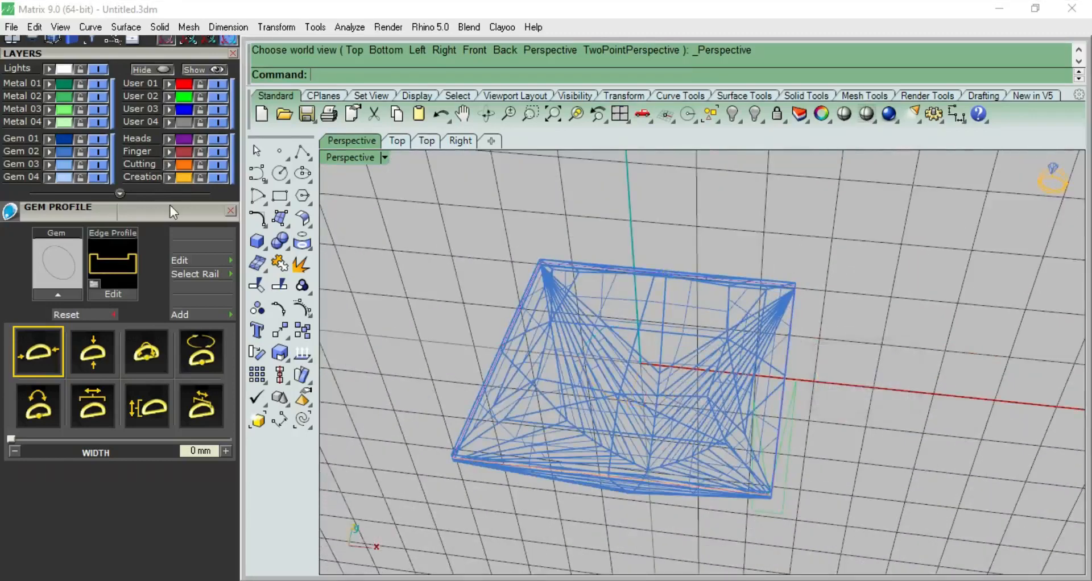
right_click_drag(736, 372, 715, 330)
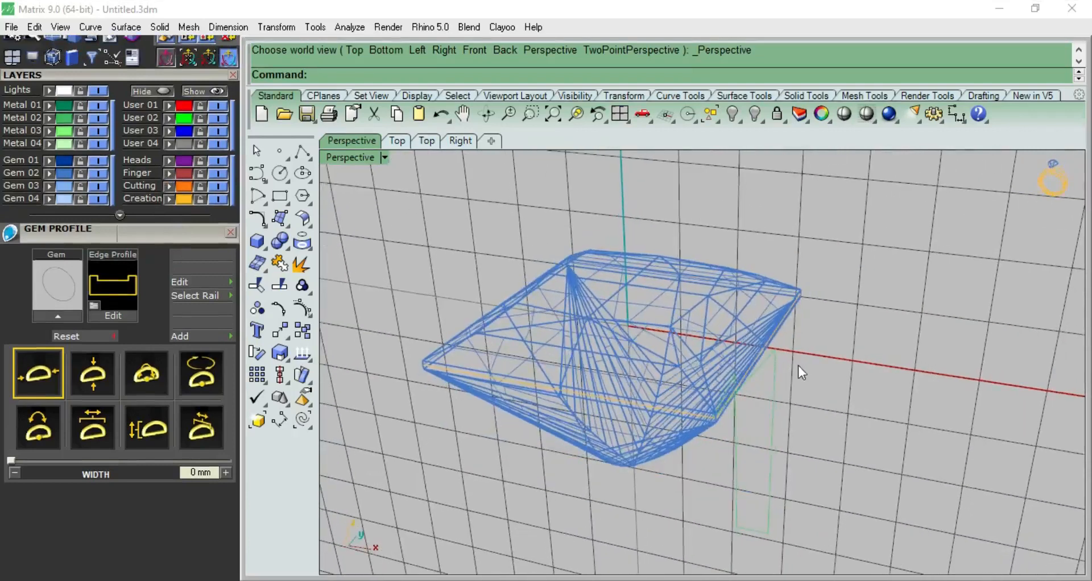
key("F3")
Flatten the wall profile onto the front construction plane with ProjectToCPlane and check it from above.
left_click(620, 326)
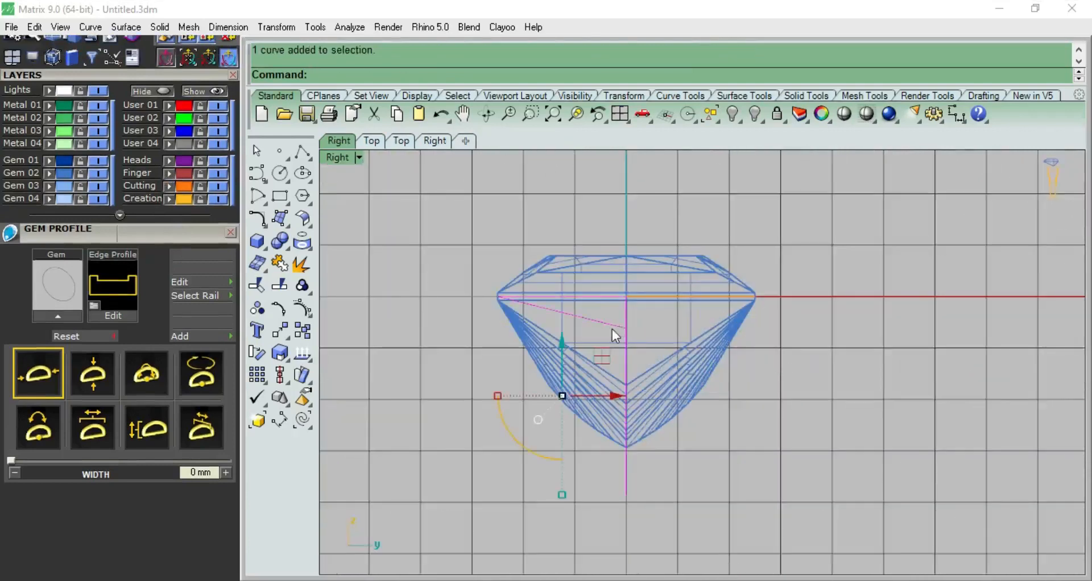
key("F1")
key("F2")
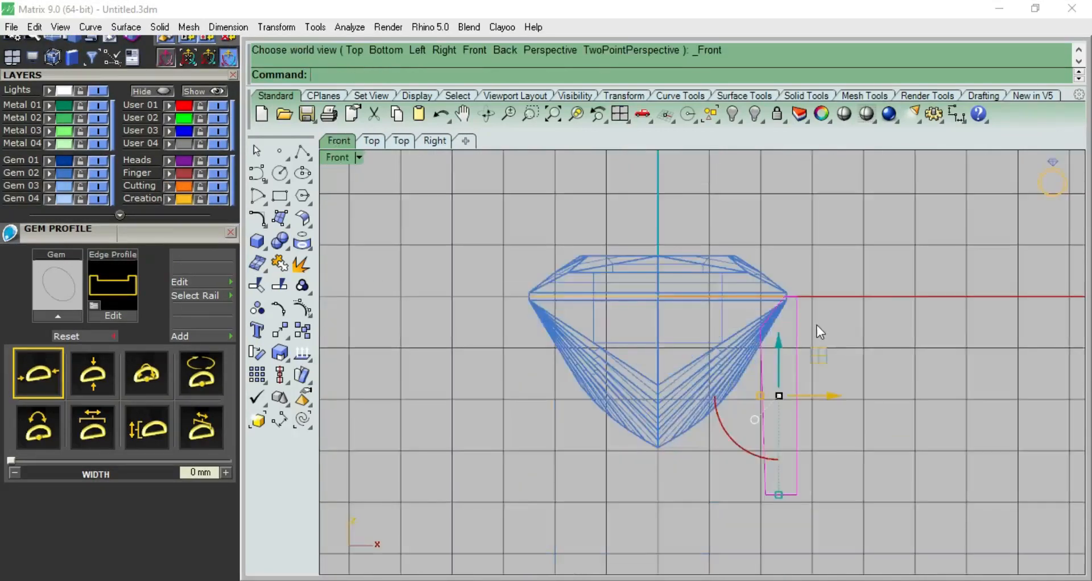
type("ProjectToCPlane")
left_click(349, 107)
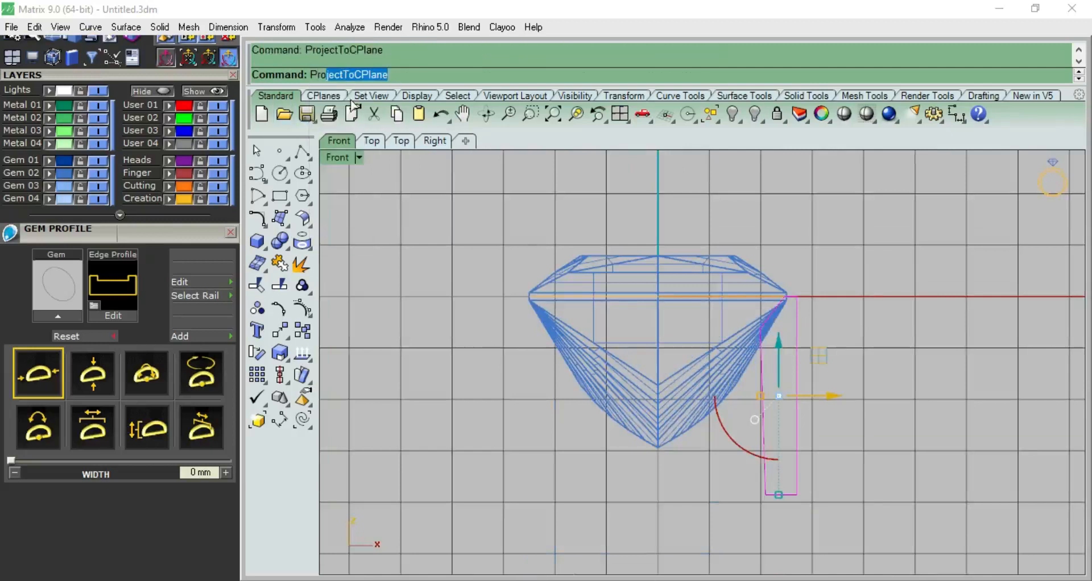
left_click(416, 75)
key("F1")
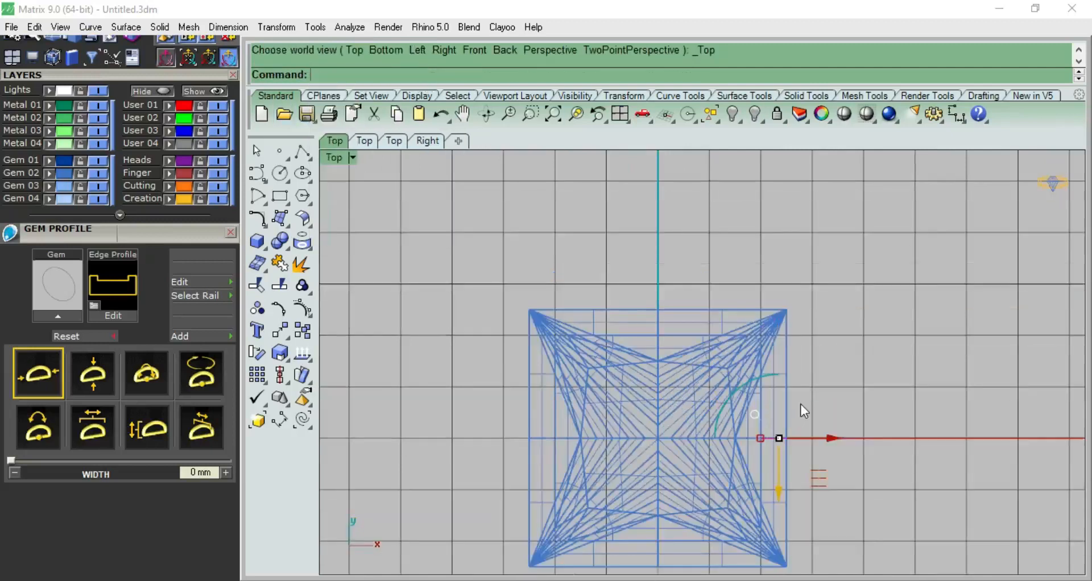
key("F2")
key("Escape")
Select the wall profile curve in the front view and bring up the surface modelling tools.
left_click(798, 279)
scroll(801, 280, "down", 4)
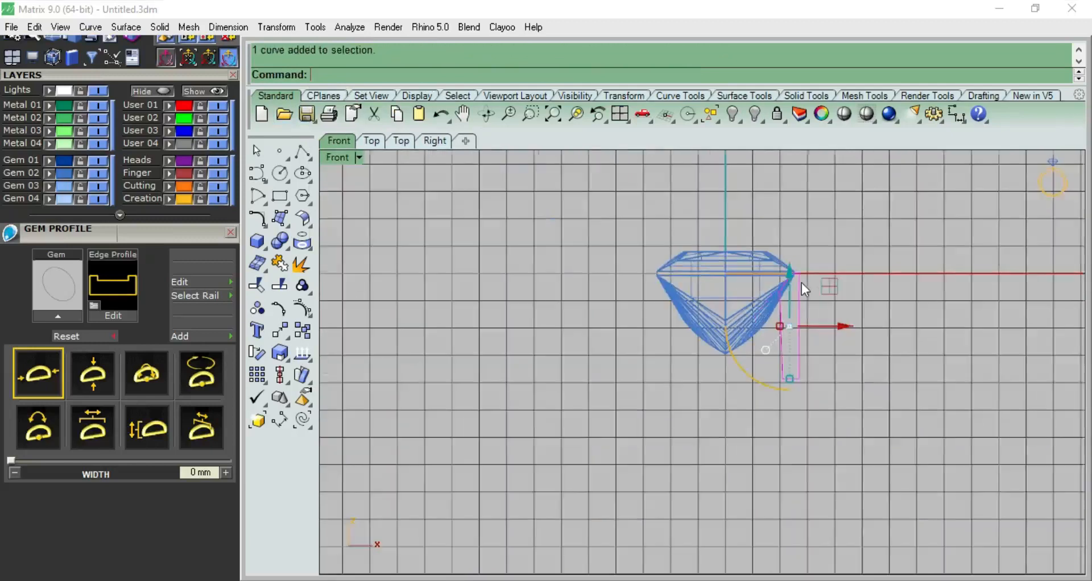
left_click_drag(125, 234, 124, 452)
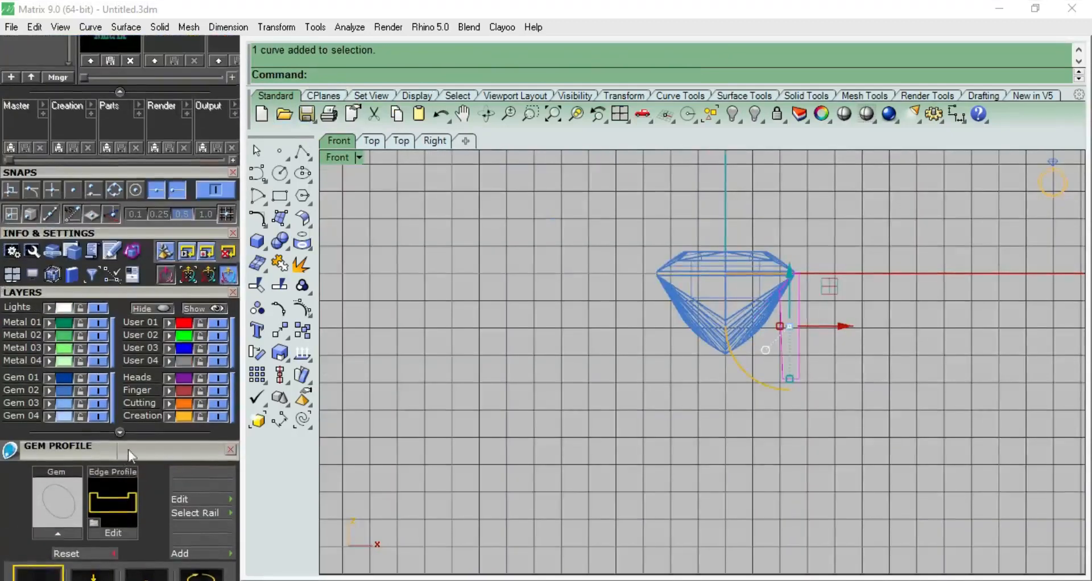
left_click_drag(165, 172, 165, 401)
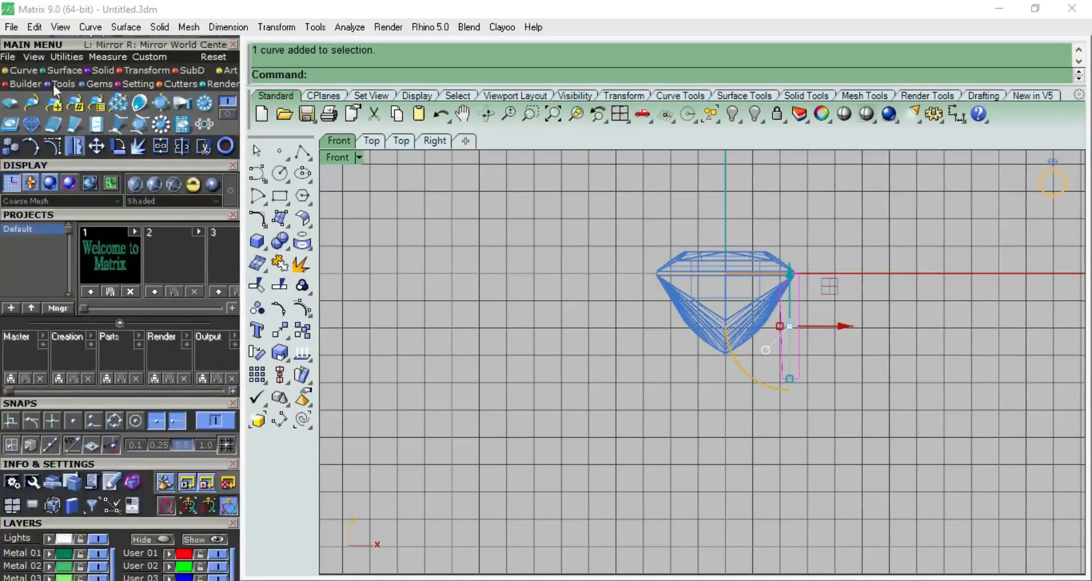
left_click(62, 70)
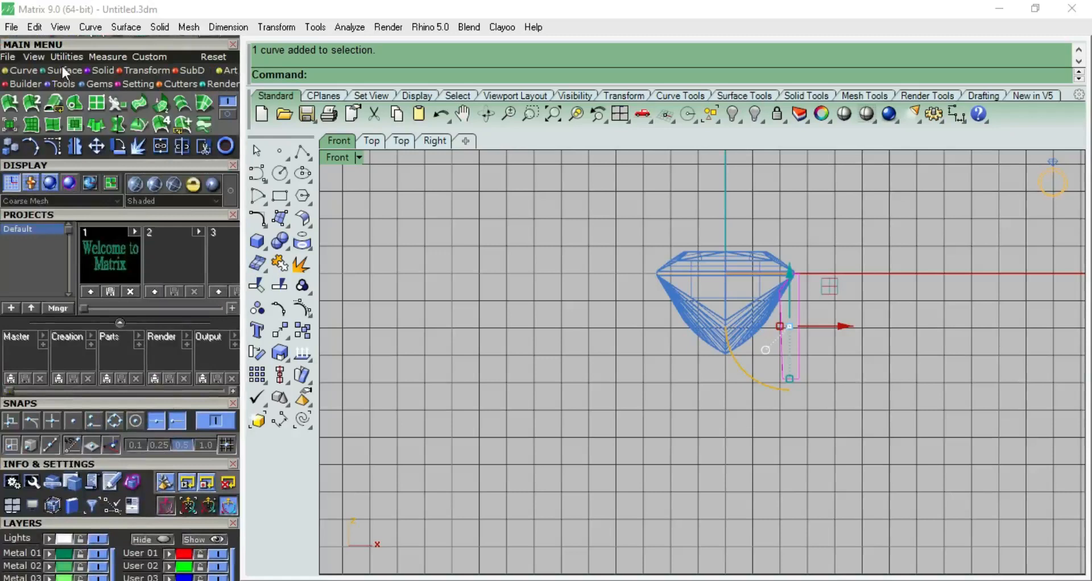
left_click(141, 125)
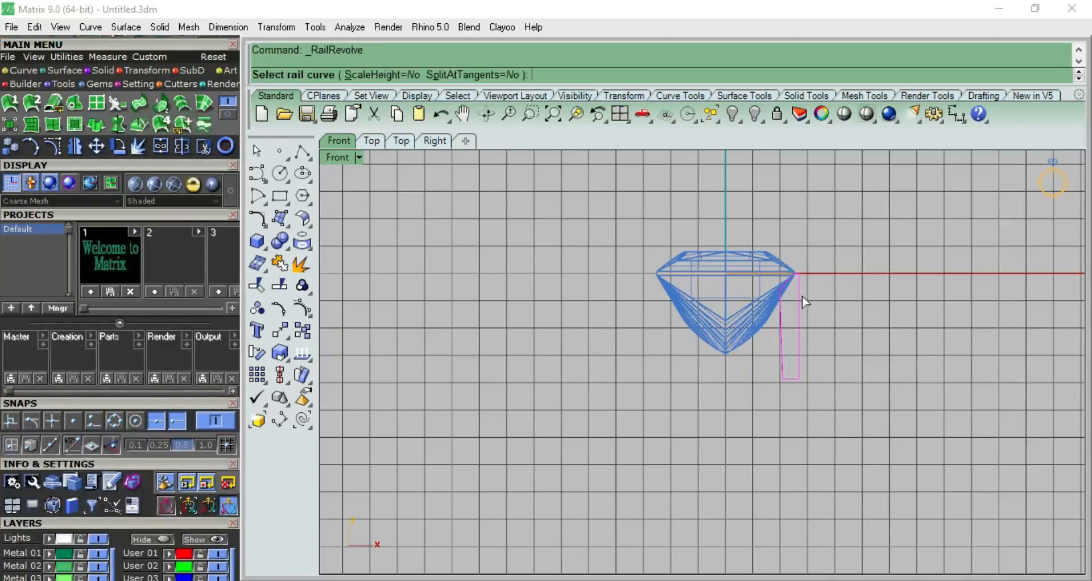
right_click_drag(802, 297, 686, 312)
key("F8")
scroll(710, 293, "up", 6)
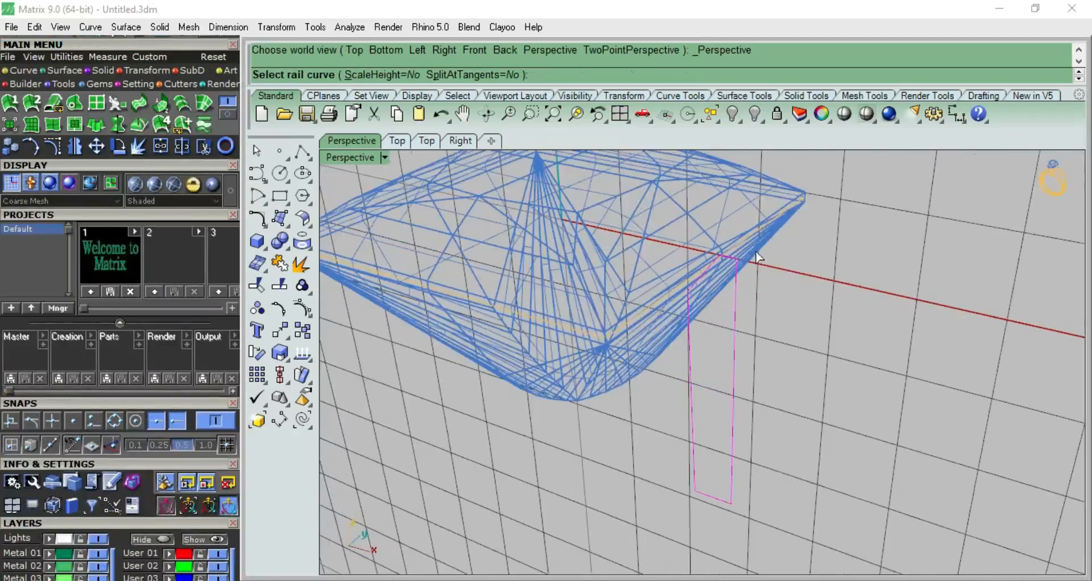
left_click(757, 231)
key("Escape")
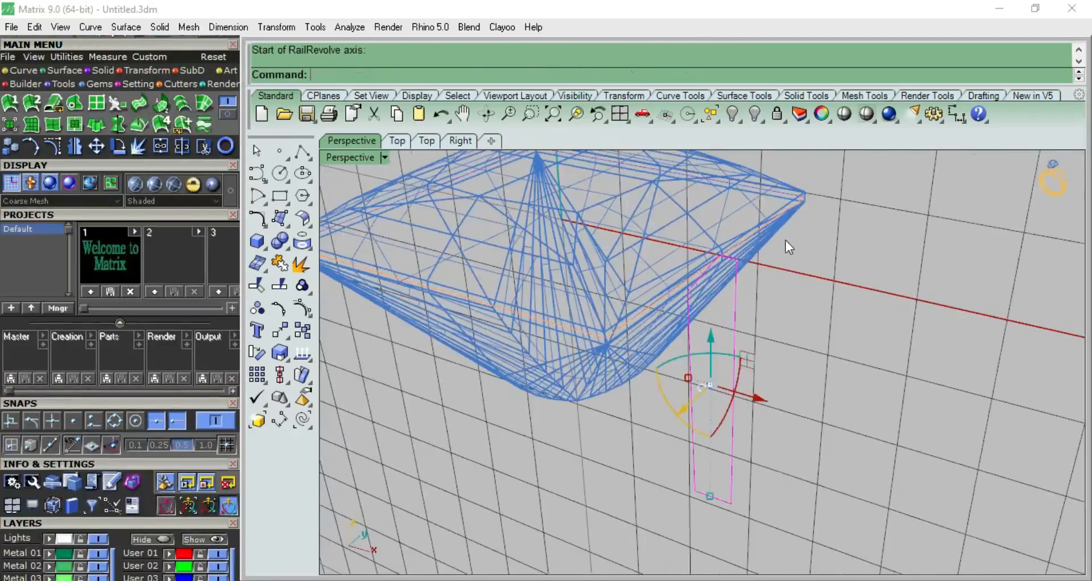
scroll(786, 241, "down", 5)
scroll(725, 264, "up", 1)
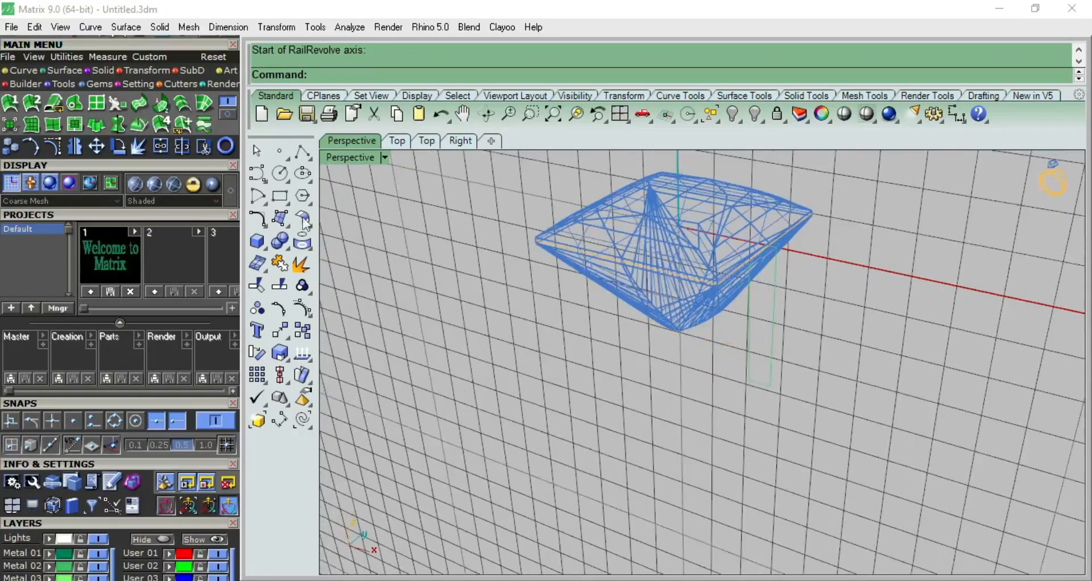
left_click(140, 124)
scroll(617, 254, "up", 2)
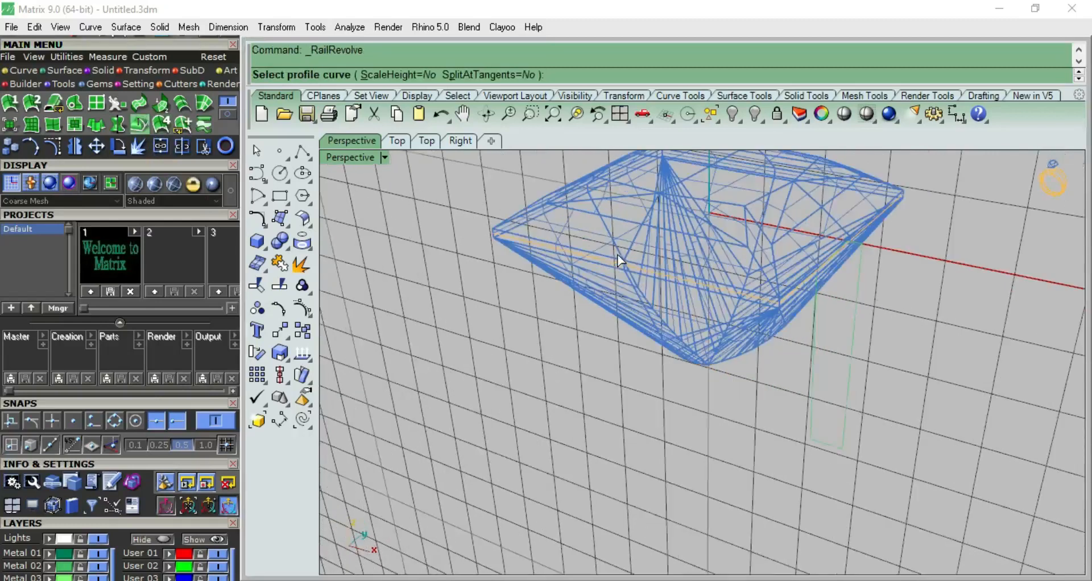
left_click(603, 262)
scroll(612, 263, "down", 2)
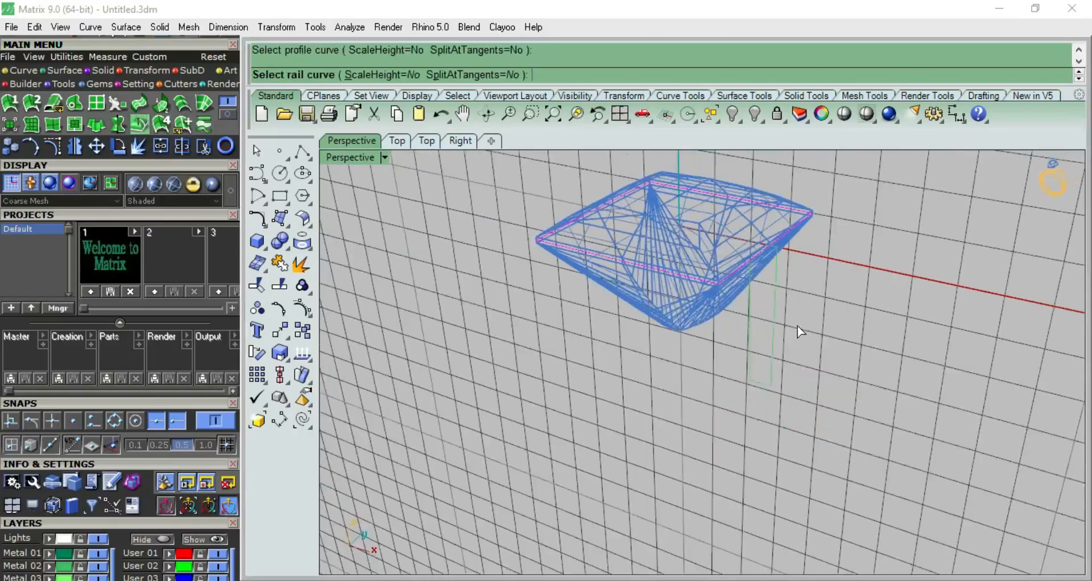
mouse_move(781, 310)
right_mouse_down()
mouse_move(792, 300)
mouse_move(783, 303)
right_mouse_up()
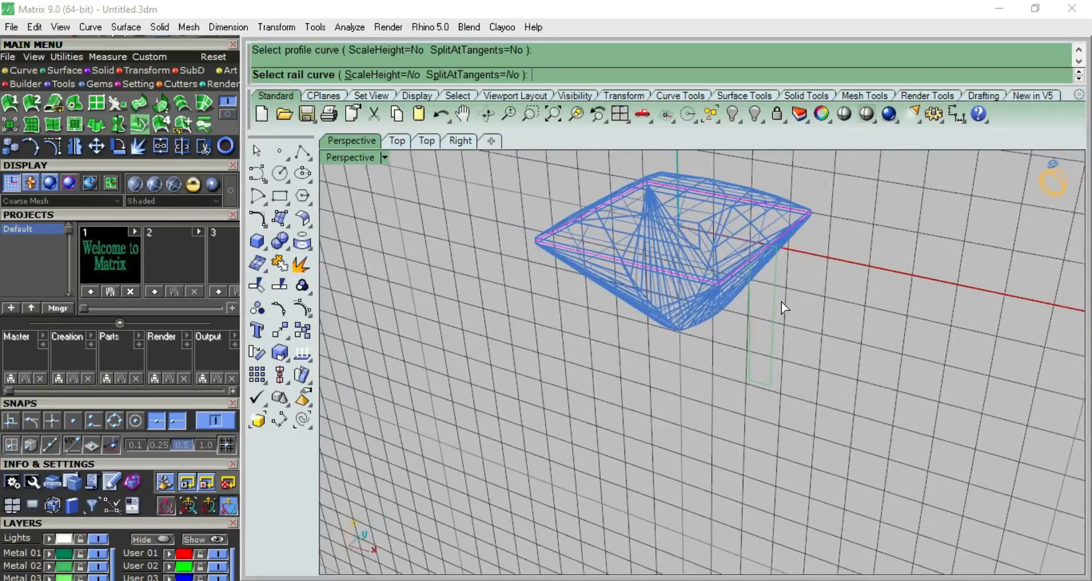
left_click(777, 302)
Rail-revolve the wall profile along the gem's square outline, using a vertical axis that starts at origin 0.
left_click(776, 297)
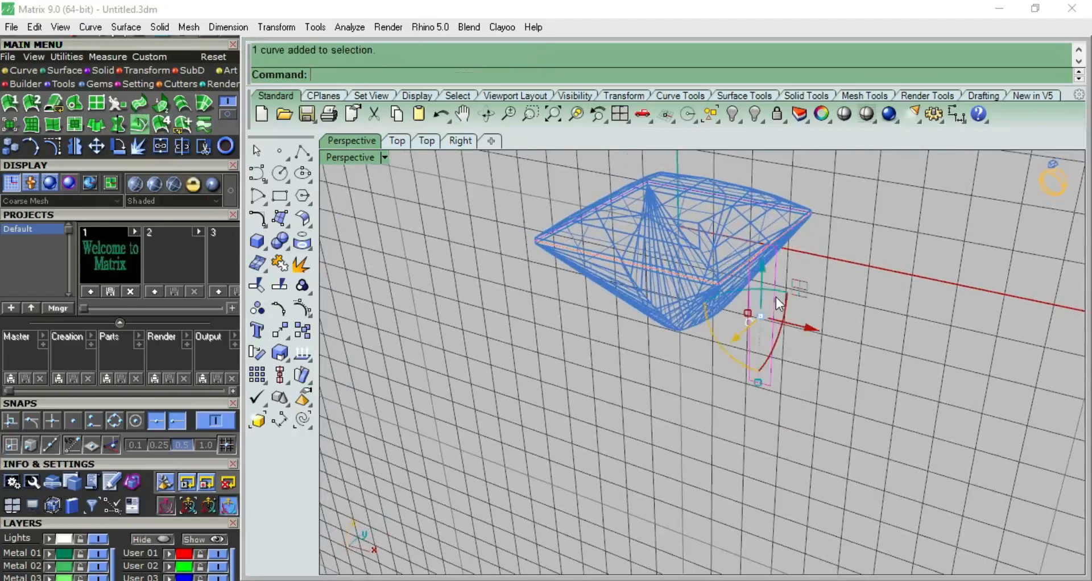
left_click(140, 124)
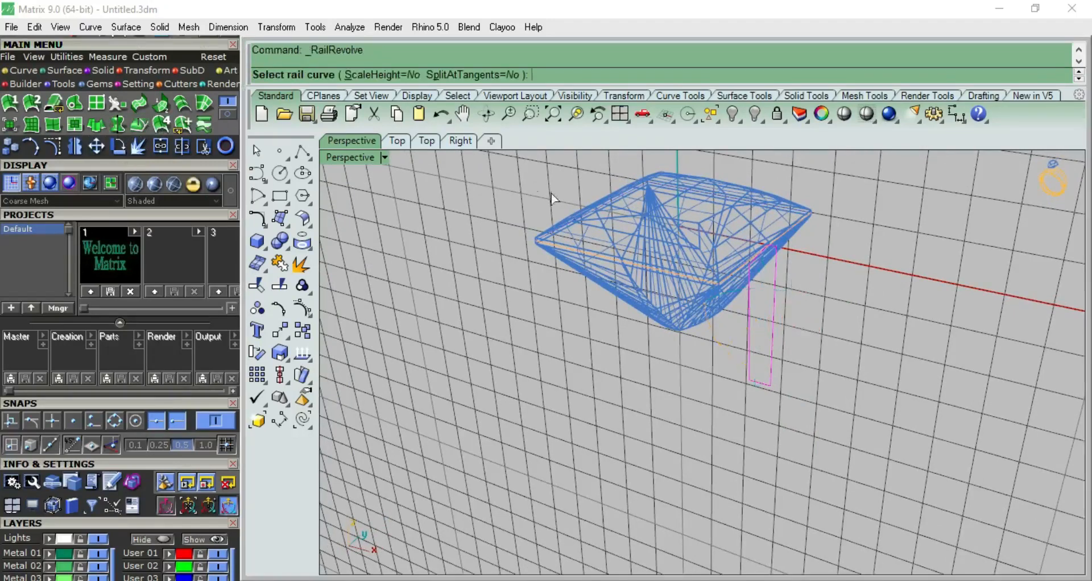
scroll(596, 266, "up", 3)
left_click(598, 254)
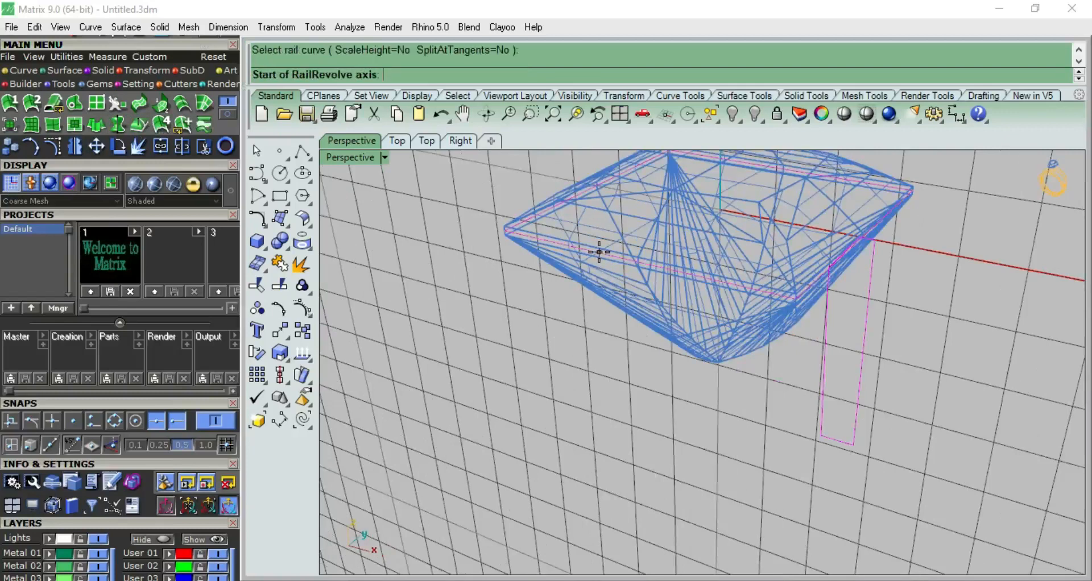
scroll(601, 252, "down", 7)
key("ctrl+F2")
scroll(664, 218, "up", 3)
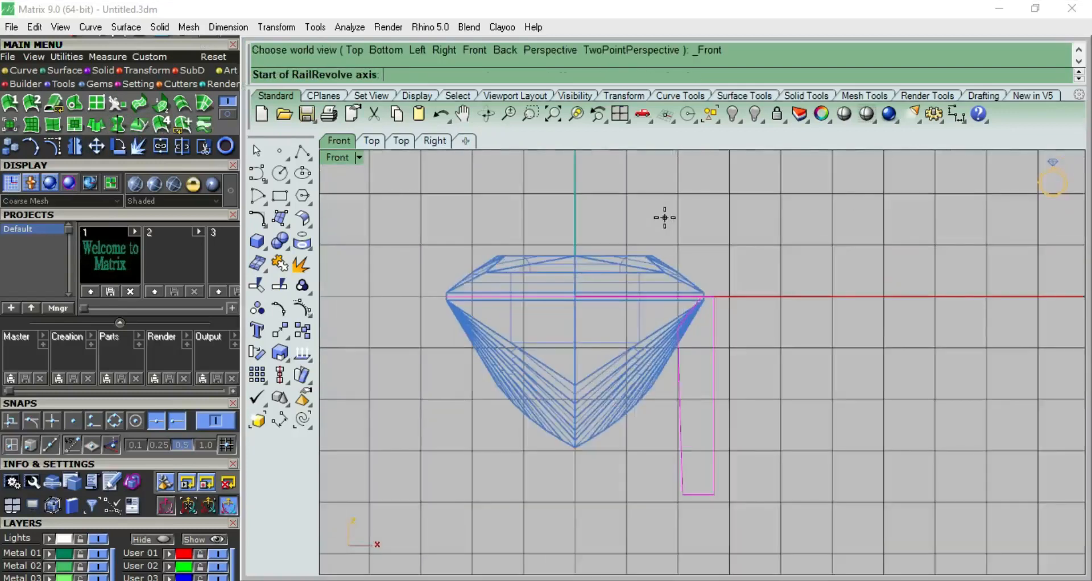
type("0")
key("Return")
scroll(580, 485, "down", 1)
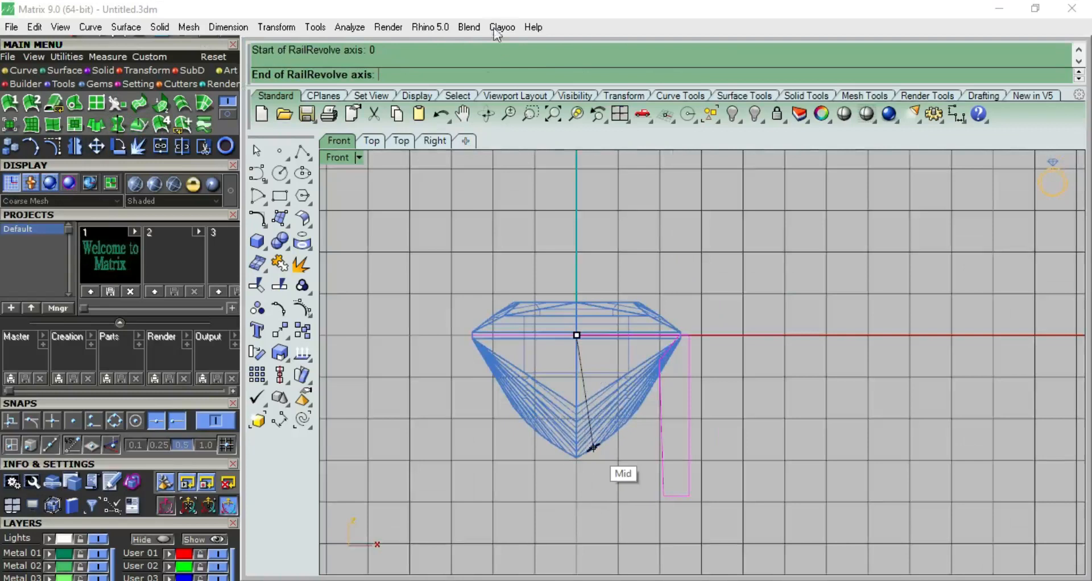
left_click(578, 539)
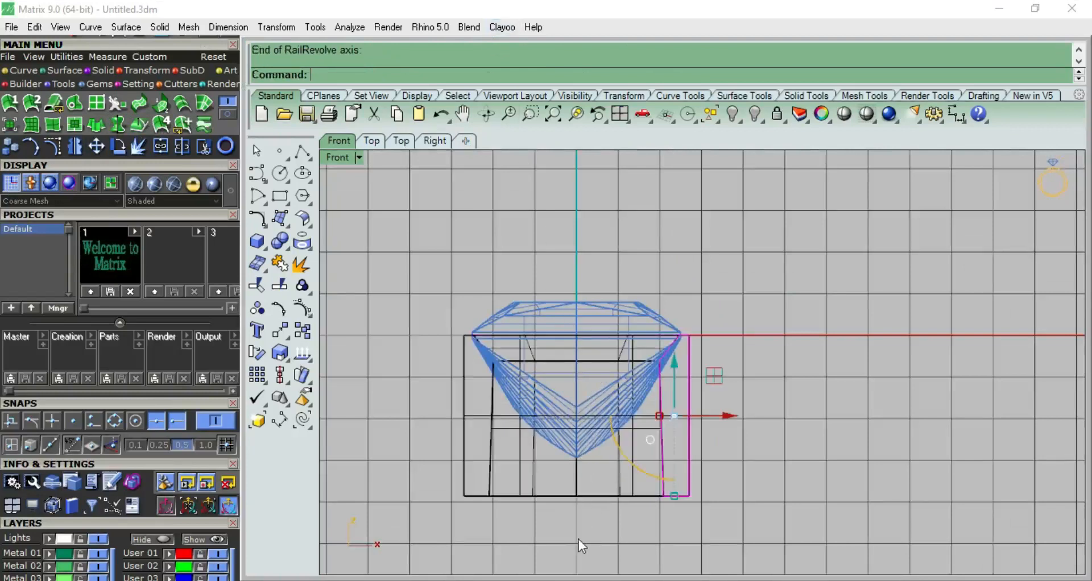
right_click_drag(515, 233, 516, 206)
right_click(516, 206)
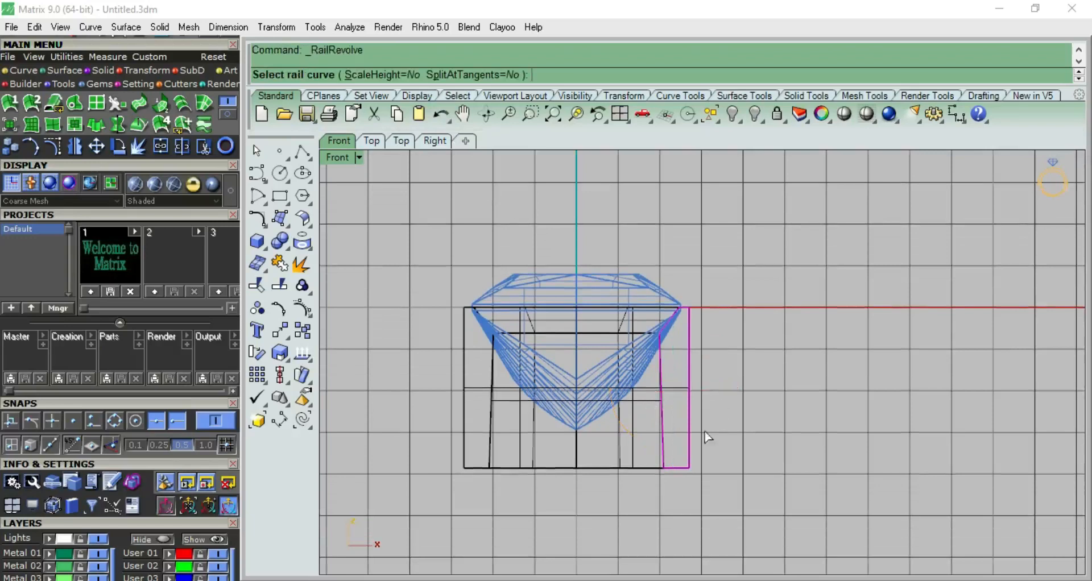
left_click(694, 429)
key("Escape")
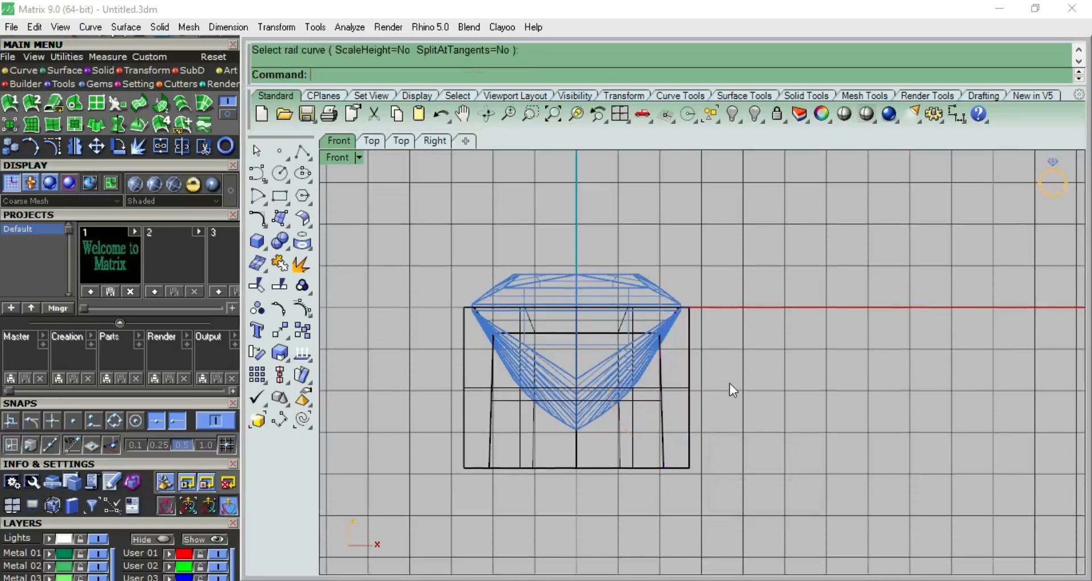
Move the wall profile's bottom points inward so the setting tapers towards its base.
right_click_drag(704, 394, 692, 357)
left_click(651, 388)
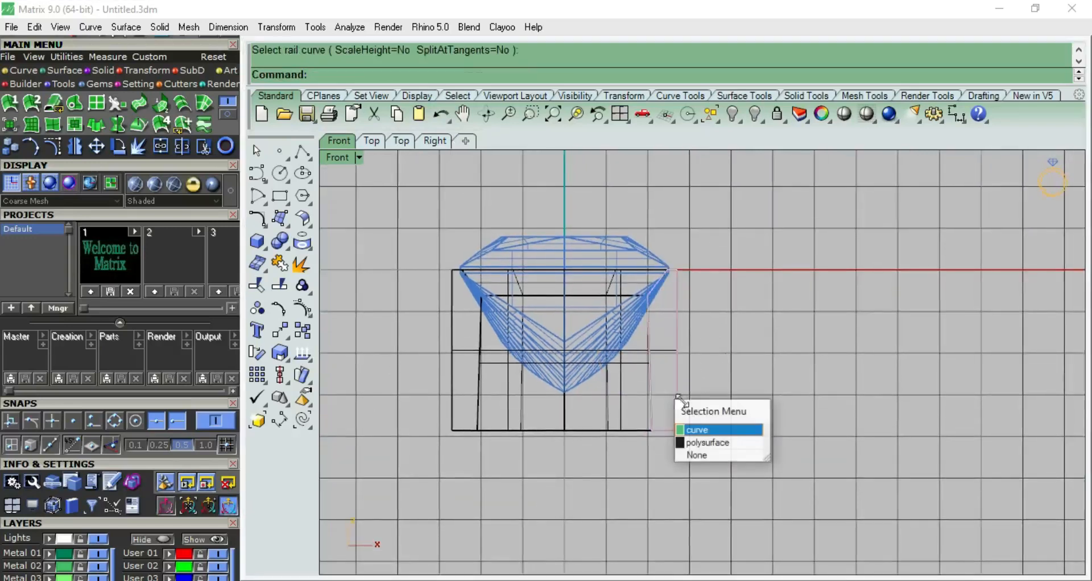
left_click(705, 429)
key("F10")
right_click_drag(725, 394, 719, 337)
left_click_drag(633, 424, 685, 361)
left_click(713, 273)
Inspect the tapered setting around the gem from several views, including a shaded view from above.
key("F5")
key("F6")
scroll(688, 202, "up", 16)
scroll(686, 193, "down", 20)
right_click_drag(720, 199, 724, 294)
key("F5")
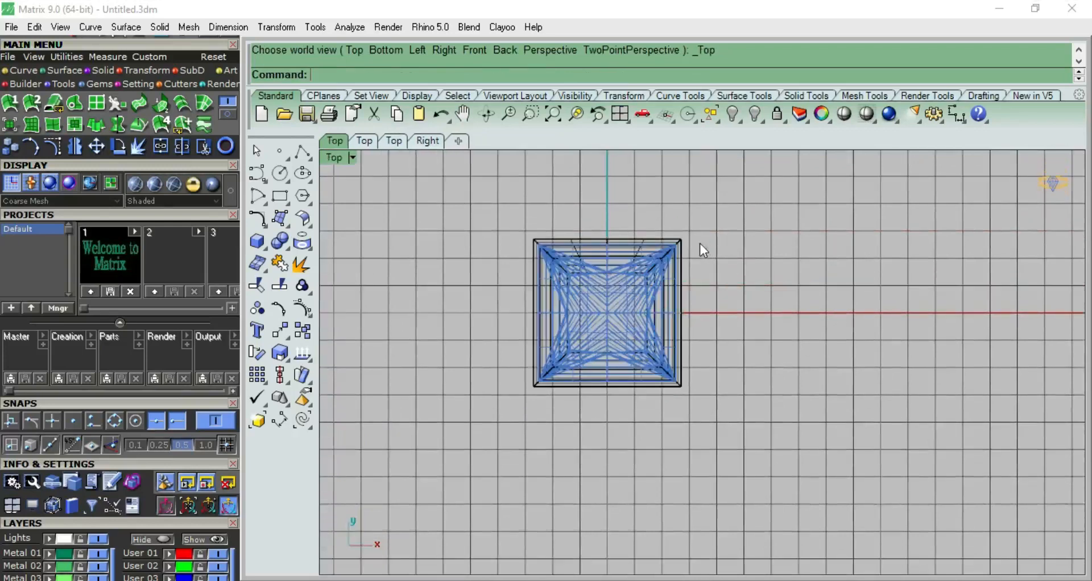
scroll(700, 243, "up", 3)
left_click(844, 114)
scroll(726, 255, "down", 3)
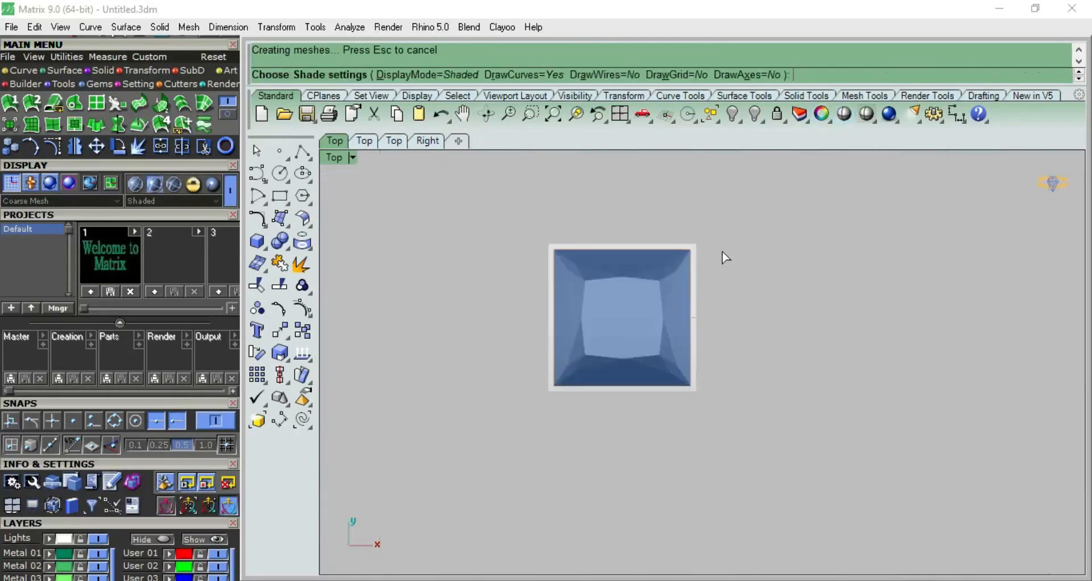
key("ctrl+F4")
right_click_drag(719, 344, 753, 272)
Rotate the gem, its outline curve and the setting in the top view so their corners lie on the axes.
key("ctrl+F1")
scroll(612, 326, "up", 2)
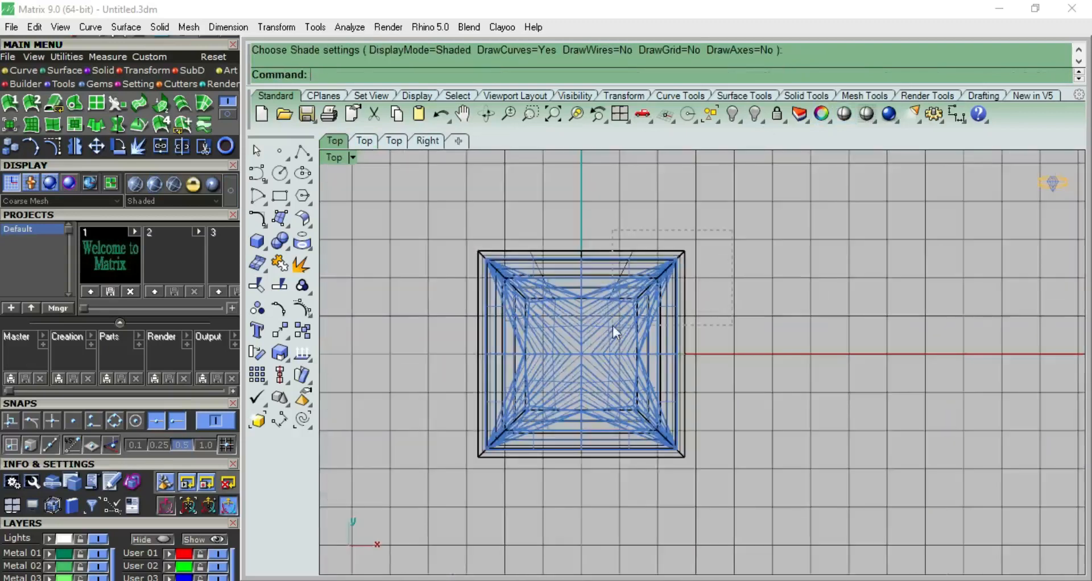
key("ctrl+a")
scroll(609, 340, "up", 1)
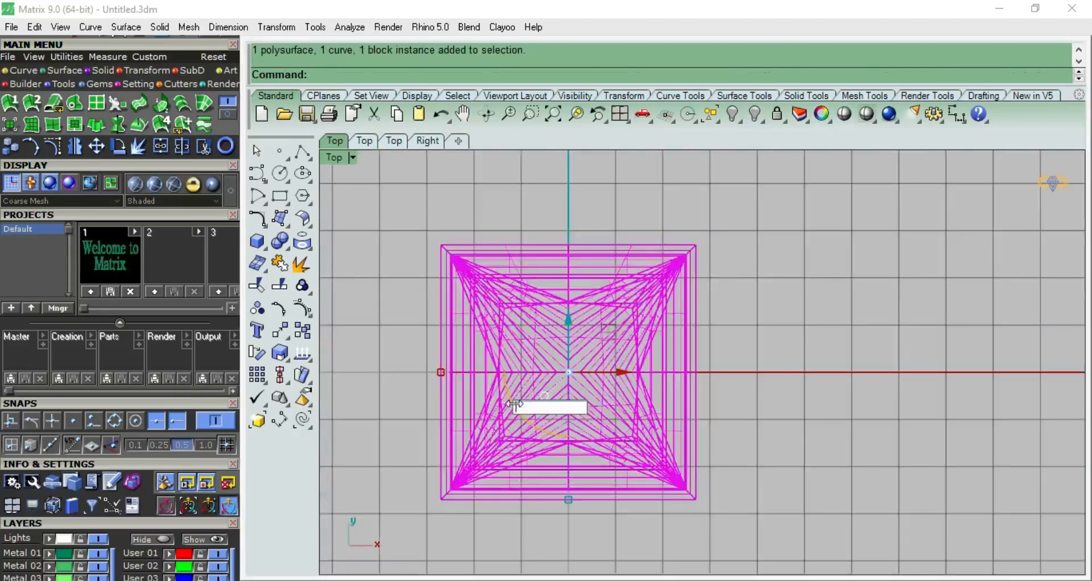
key("Return")
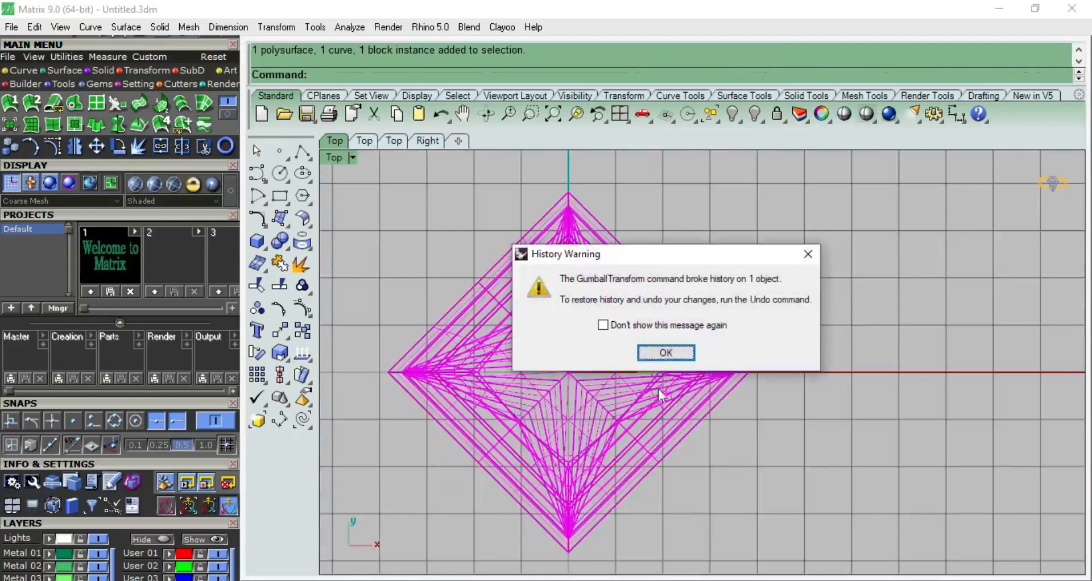
left_click(667, 351)
left_click(767, 293)
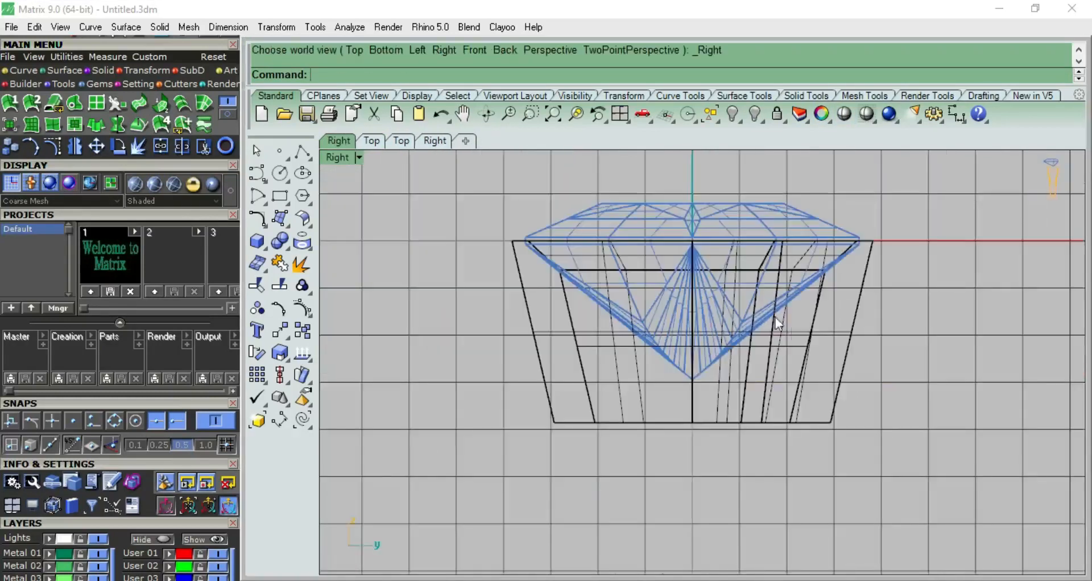
Draw a straight slanted polyline in the right view from the setting's bottom outer corner to above the gem's table.
key("ctrl+F3")
left_click(303, 151)
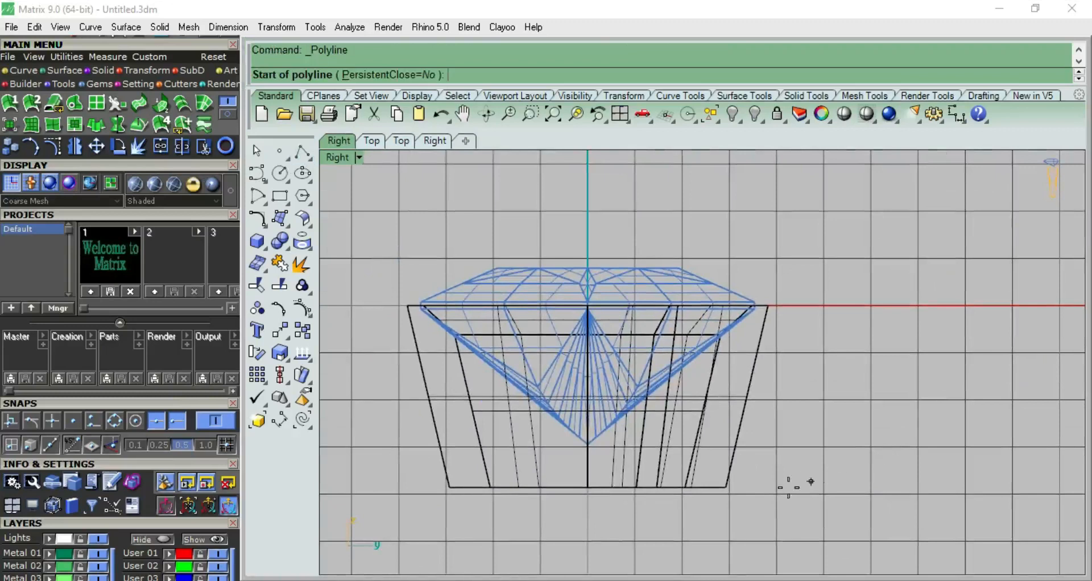
left_click(726, 489)
right_click_drag(785, 249, 727, 339)
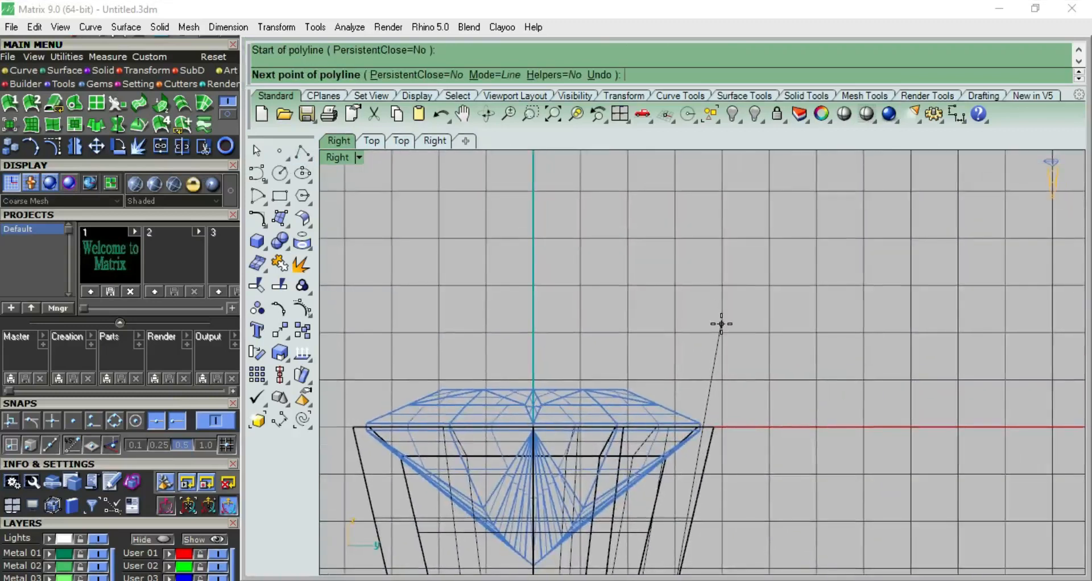
left_click(721, 325)
right_click(722, 323)
left_click(720, 331)
Move the slanted line's upper end point slightly outward to follow the wall's slope more closely.
scroll(731, 318, "down", 5)
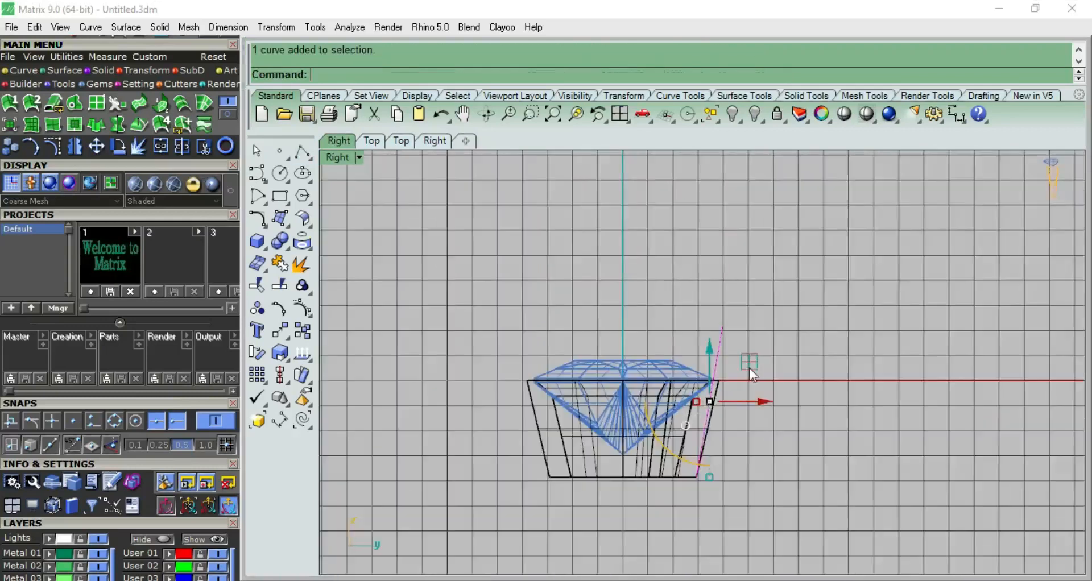
scroll(750, 367, "up", 5)
right_click_drag(750, 364, 697, 296)
key("F10")
left_click(651, 218)
left_click_drag(691, 219, 703, 224)
key("F11")
Create a flat-capped pipe prong along the slanted line with start diameter 1.3 and end diameter 1.1.
left_click(650, 251)
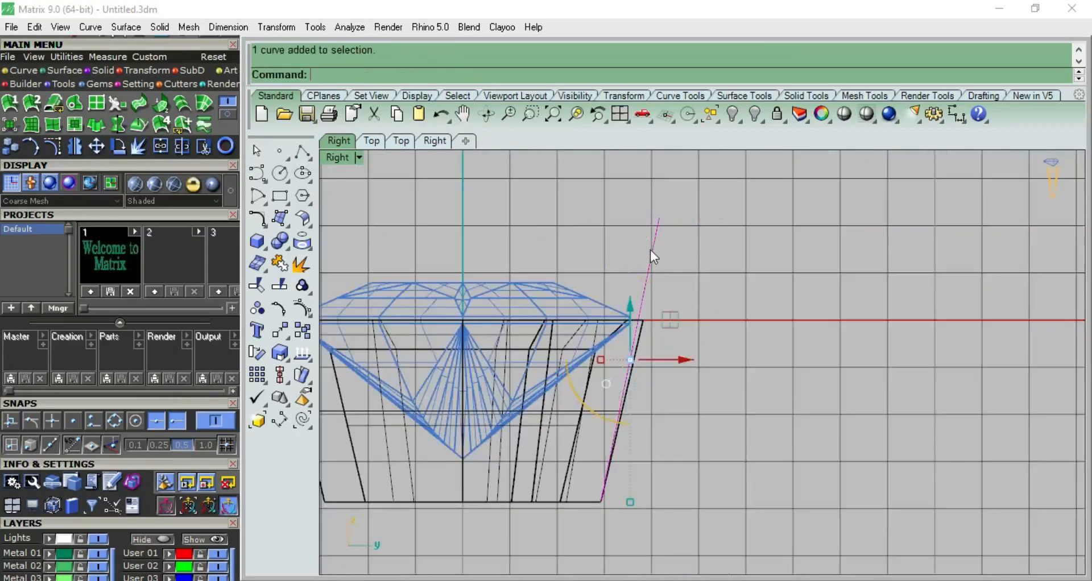
left_click(258, 247)
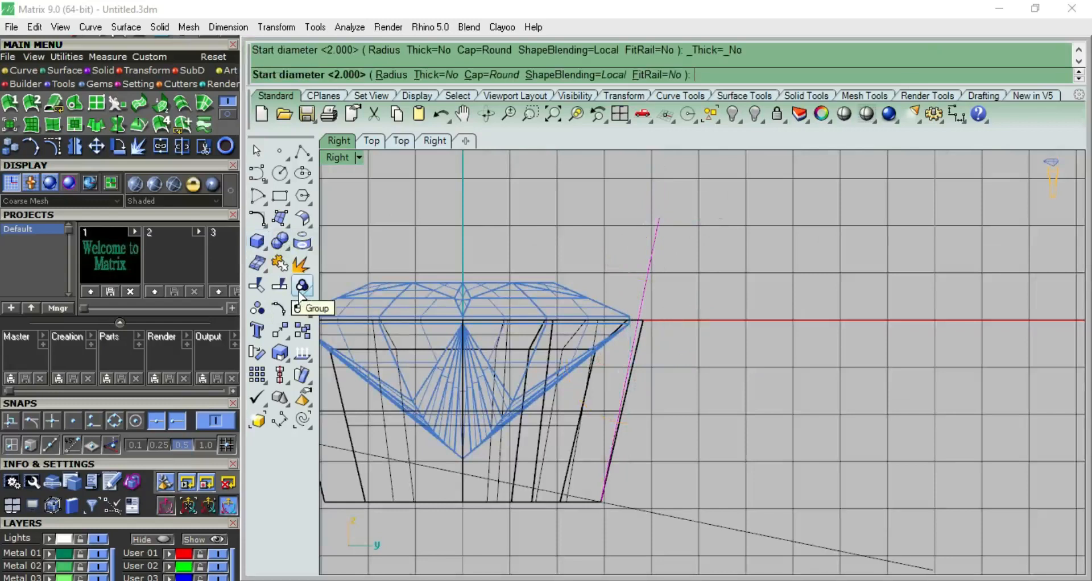
key("Escape")
left_click(259, 243)
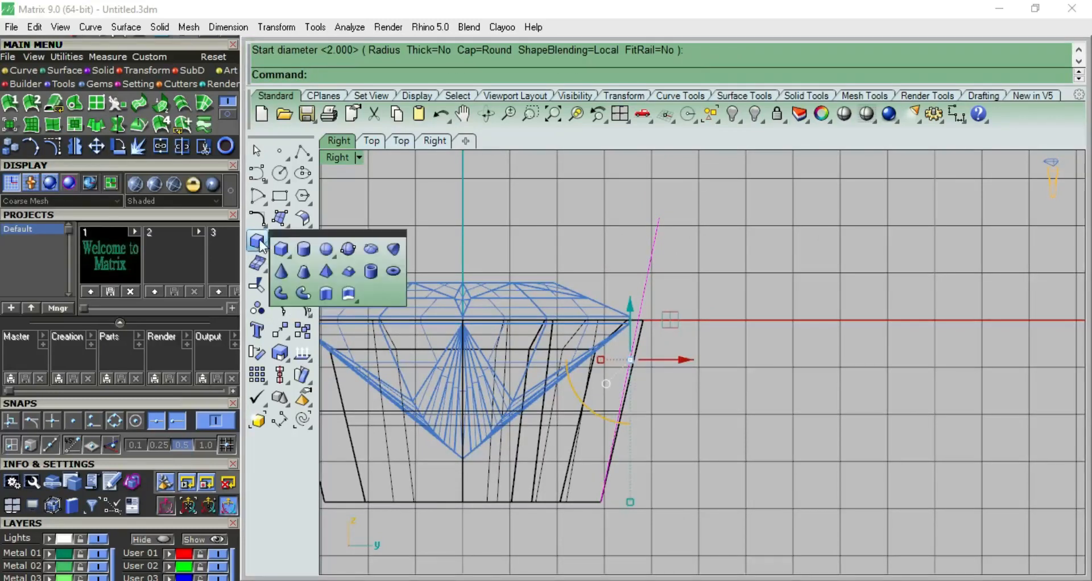
left_click(303, 293)
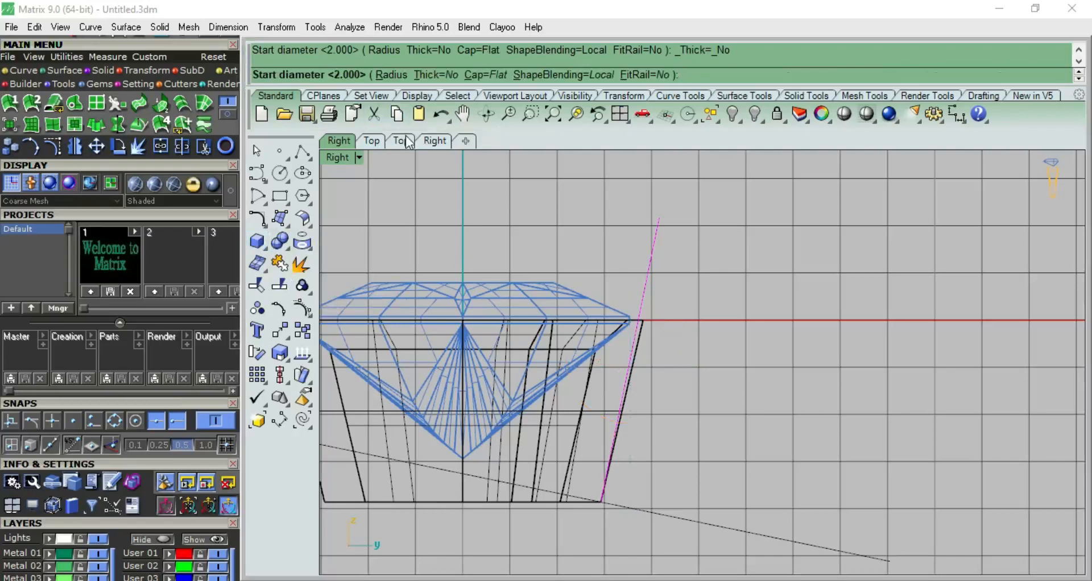
key("Return")
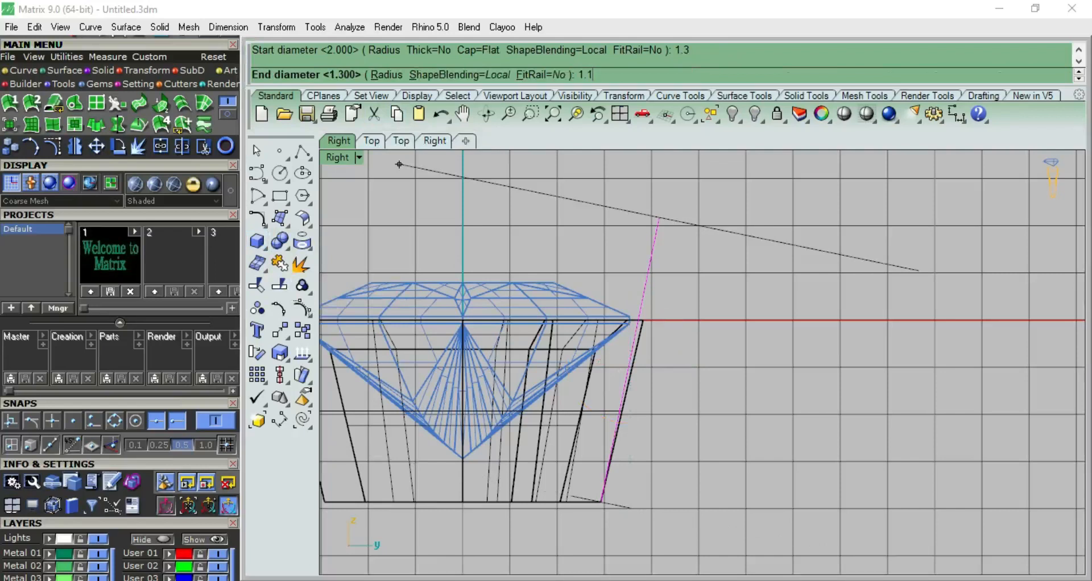
key("Return")
key("Return")
left_click(715, 221)
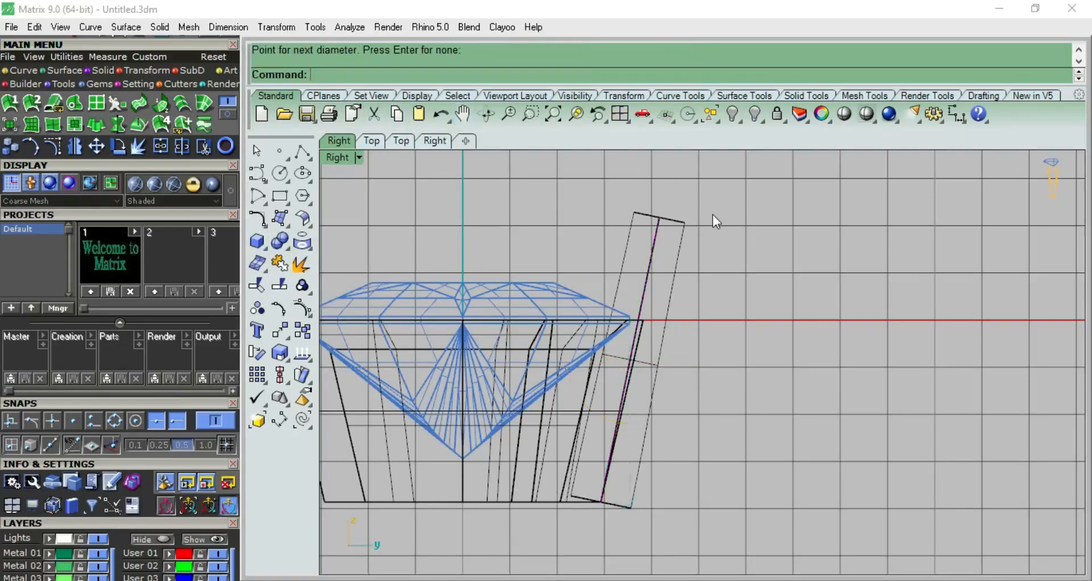
Show the control points of the prong's centre line and move its lower end point below the setting's base.
left_click(651, 254)
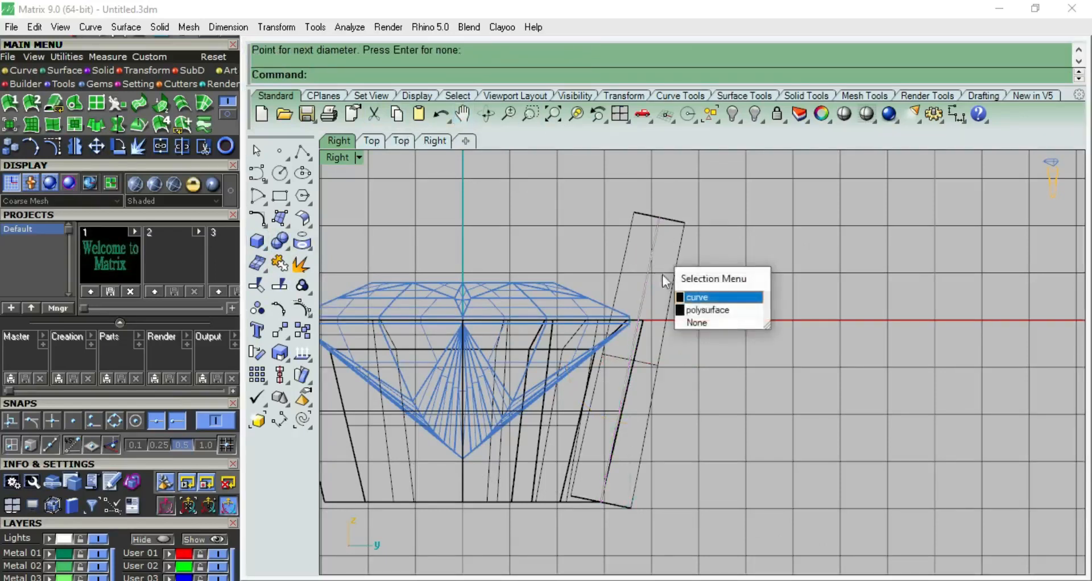
left_click(693, 295)
key("F10")
left_click_drag(585, 535, 634, 505)
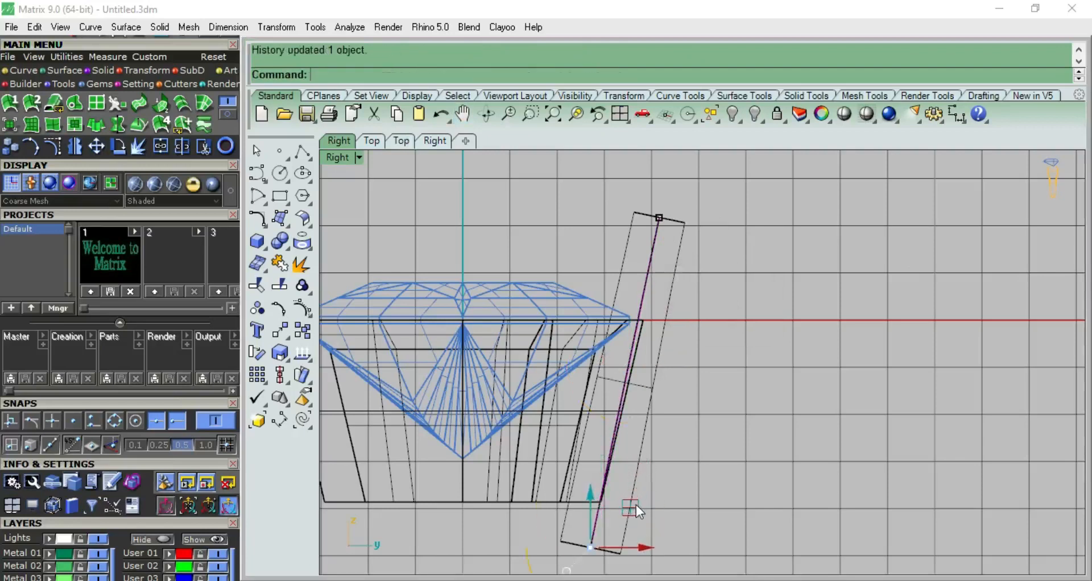
Measure the height from the centre line's upper end point down to the girdle level.
left_click(957, 114)
left_click(659, 218)
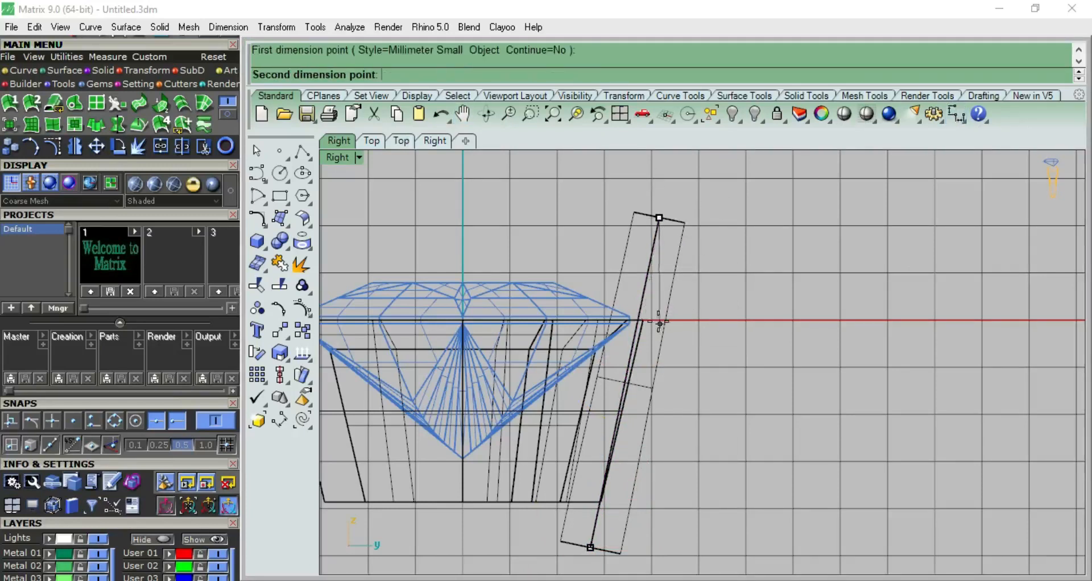
left_click(659, 324)
key("Escape")
Move the prong centre line's upper end point slightly up and outward.
scroll(706, 313, "down", 10)
scroll(716, 262, "up", 10)
left_click(675, 316)
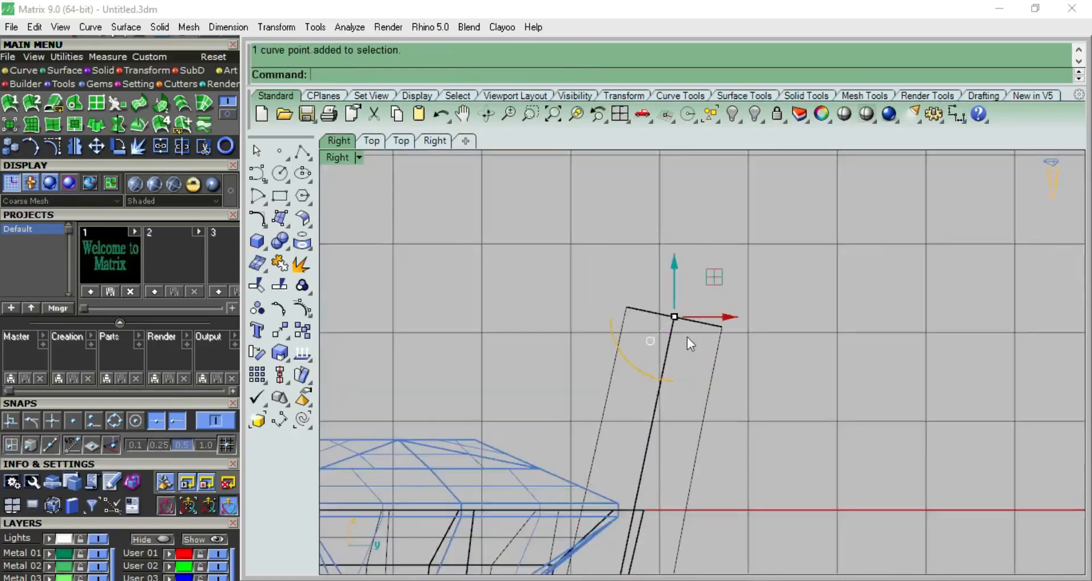
left_click_drag(706, 289, 753, 295)
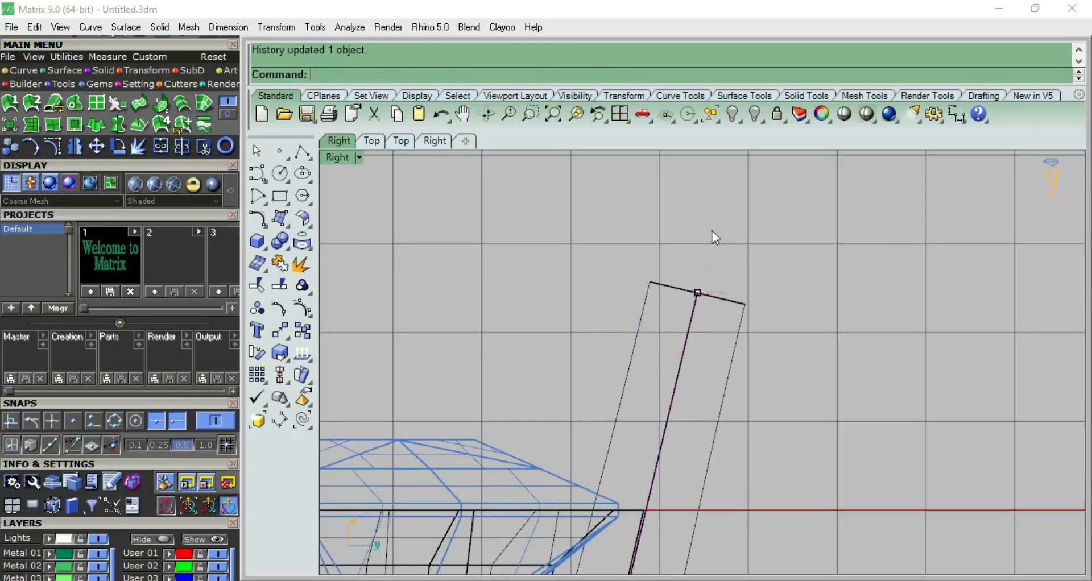
Check the prong against the gem in shaded display, and move the centre line's upper end point inward so the prong overlaps the gem's corner.
scroll(712, 232, "down", 8)
key("F4")
left_click(845, 114)
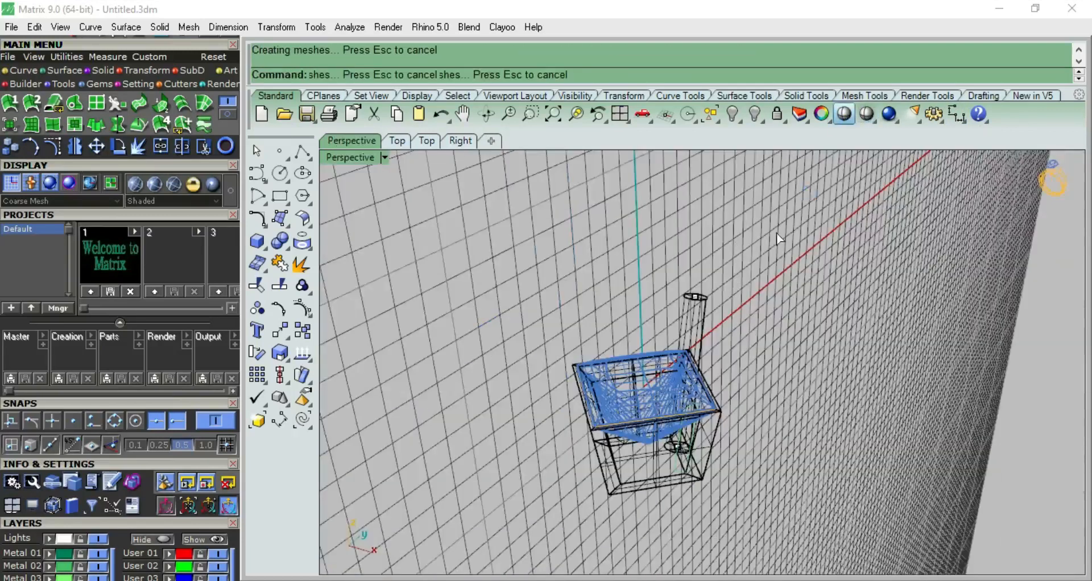
scroll(703, 319, "up", 6)
mouse_move(681, 425)
right_mouse_down()
mouse_move(651, 479)
mouse_move(683, 392)
right_mouse_up()
key("F3")
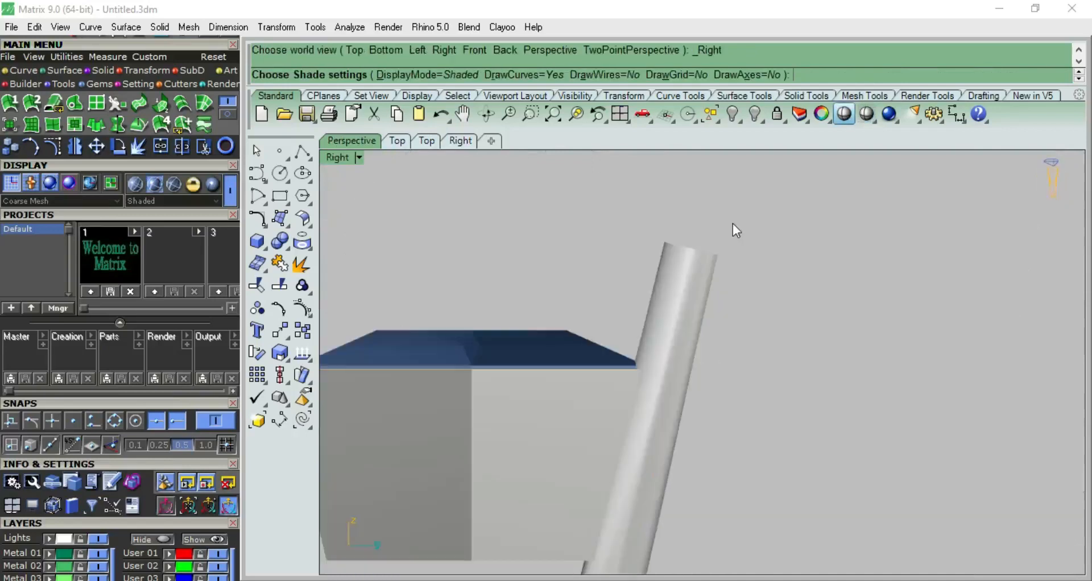
key("Escape")
mouse_move(657, 218)
left_mouse_down()
mouse_move(743, 262)
mouse_move(731, 249)
mouse_move(739, 277)
left_mouse_up()
scroll(738, 275, "down", 5)
scroll(621, 280, "up", 4)
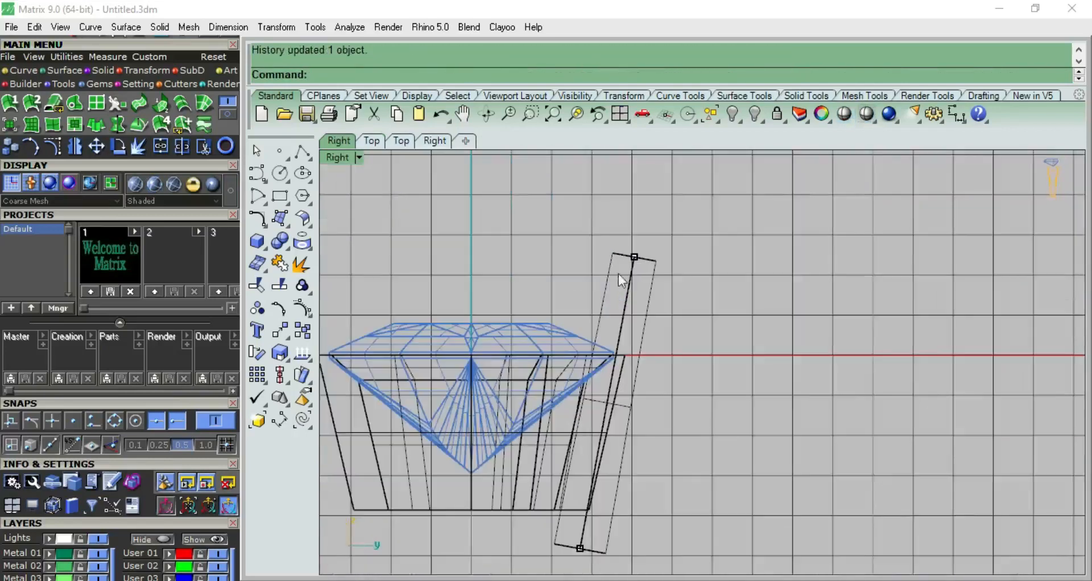
Examine in shaded display how the adjusted prong meets the gem's corner and the setting wall from the side and in perspective.
left_click(846, 115)
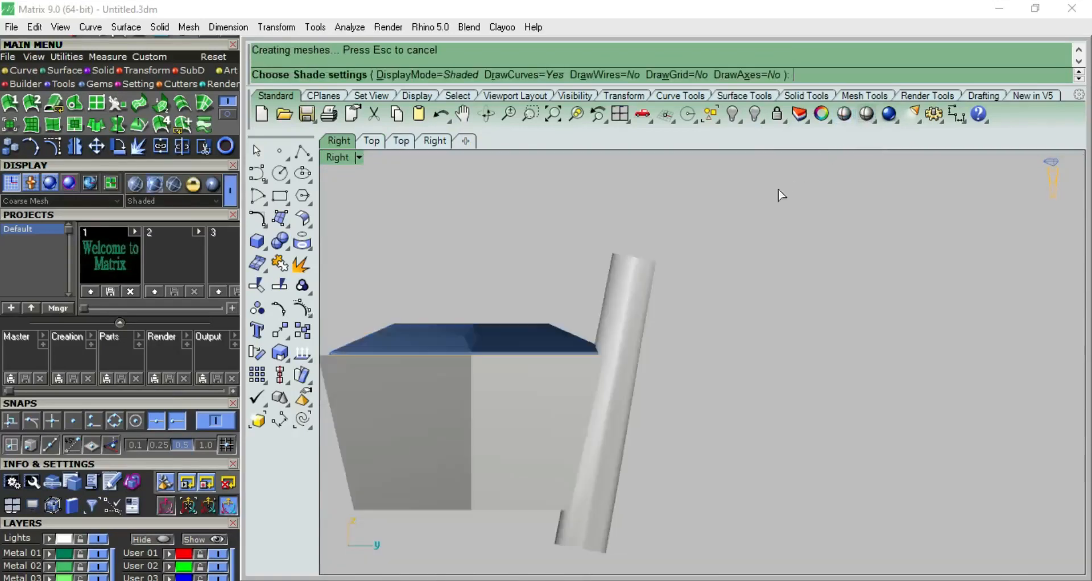
key("F4")
mouse_move(658, 356)
right_mouse_down()
mouse_move(636, 517)
mouse_move(524, 183)
mouse_move(442, 510)
mouse_move(463, 279)
mouse_move(509, 503)
mouse_move(524, 278)
right_mouse_up()
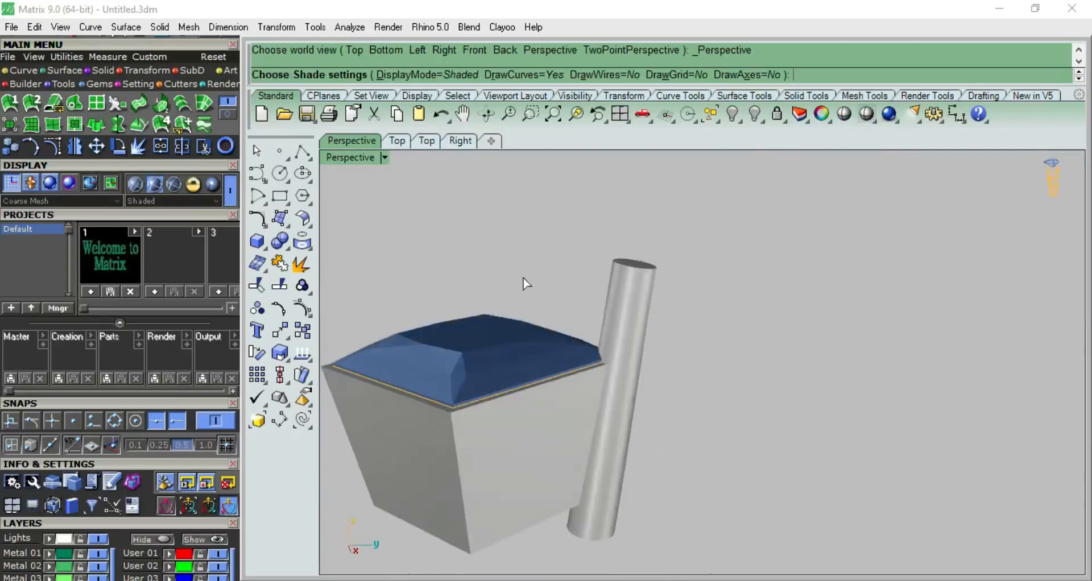
key("F3")
key("F4")
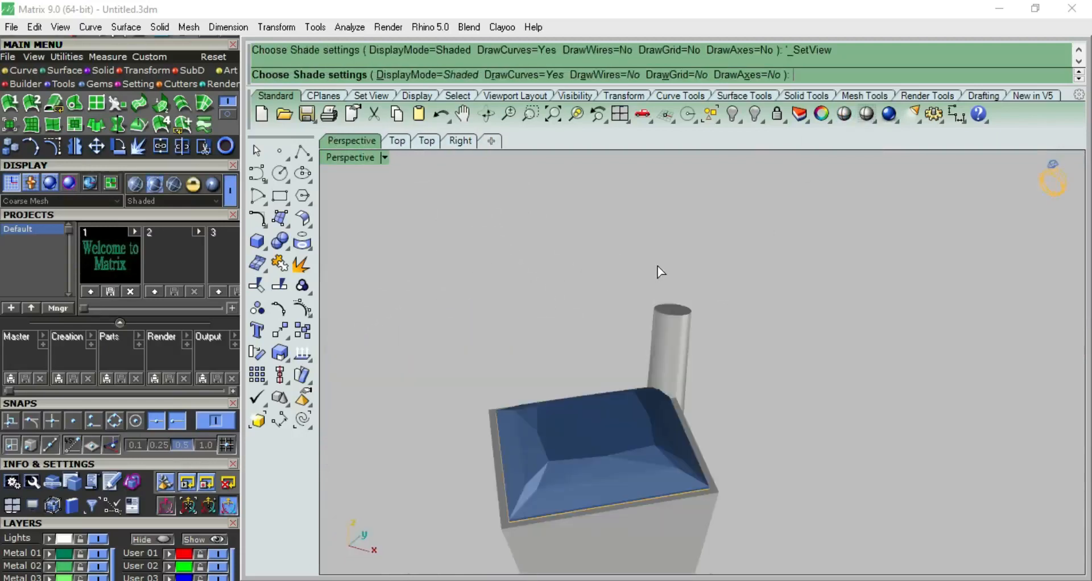
key("F3")
key("Escape")
key("F4")
scroll(718, 358, "up", 9)
right_click_drag(722, 350, 647, 382)
left_click(842, 114)
mouse_move(829, 197)
right_mouse_down()
mouse_move(715, 427)
mouse_move(709, 325)
right_mouse_up()
key("Escape")
Fillet the prong's top edge with a radius of 0.35.
left_click(280, 241)
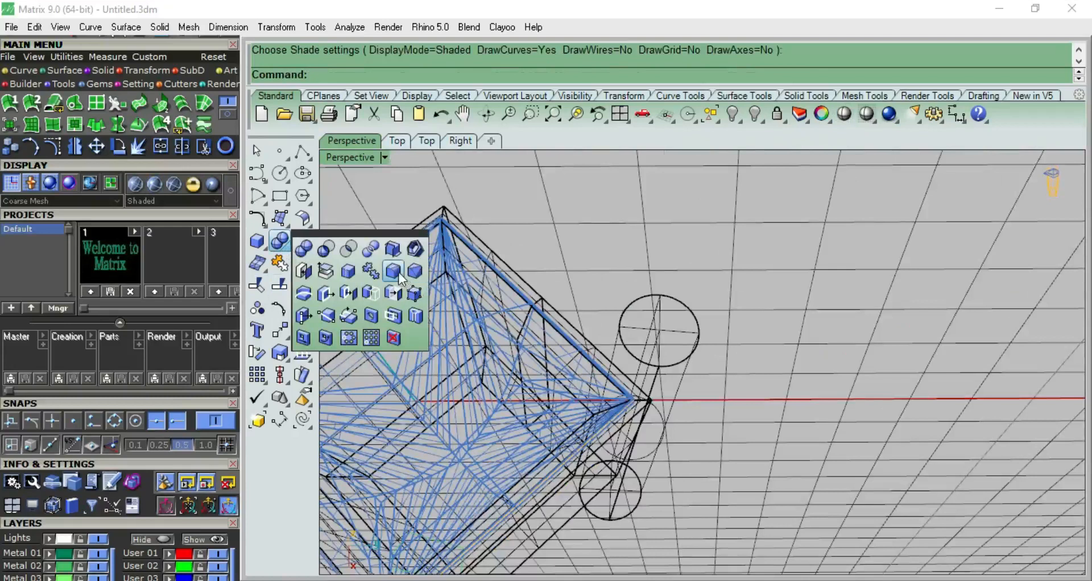
left_click(415, 271)
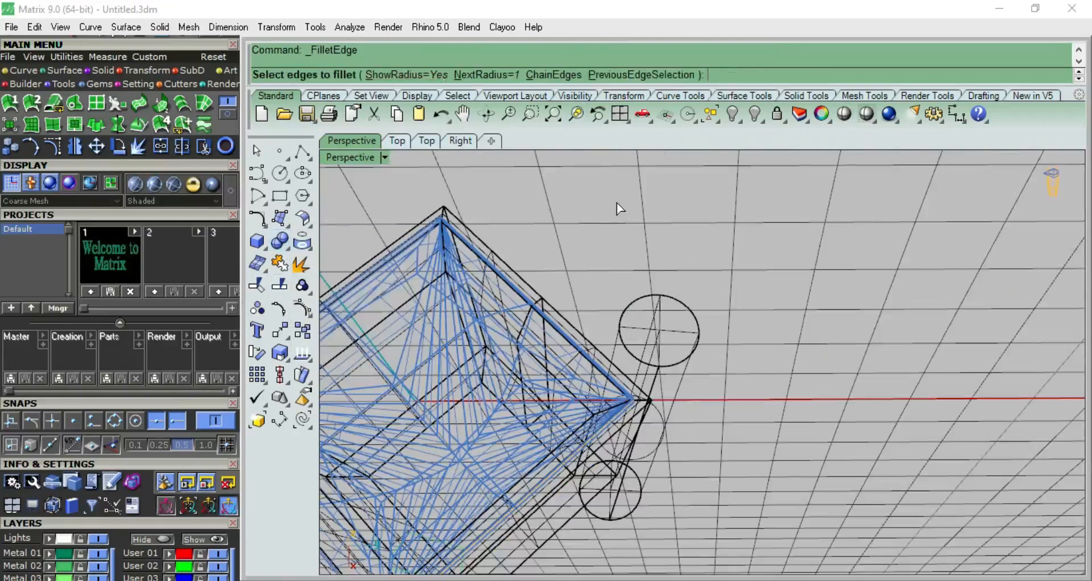
type(".5")
key("Return")
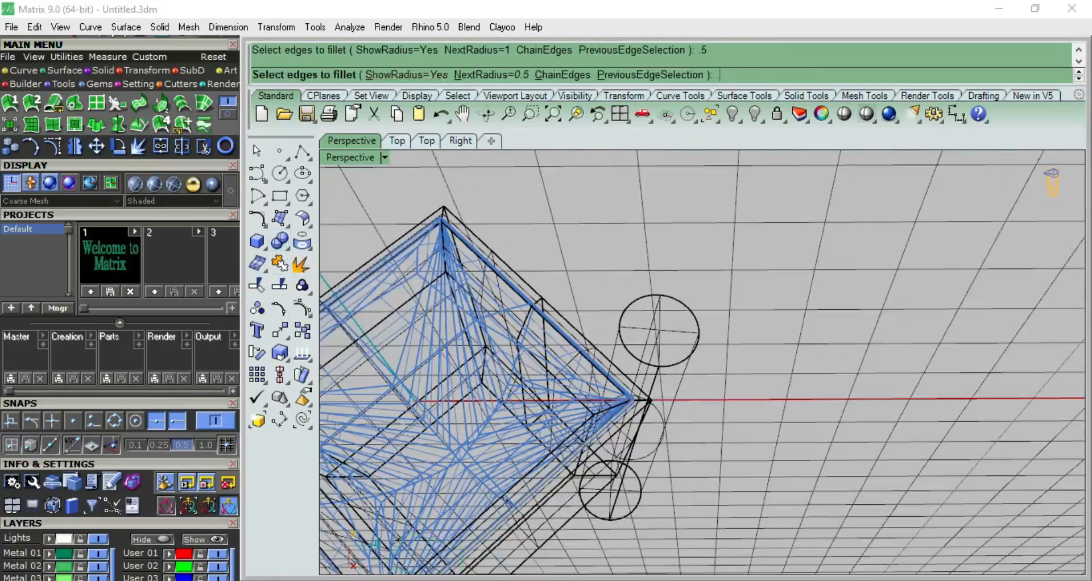
type(".35")
key("Return")
left_click(681, 300)
key("Return")
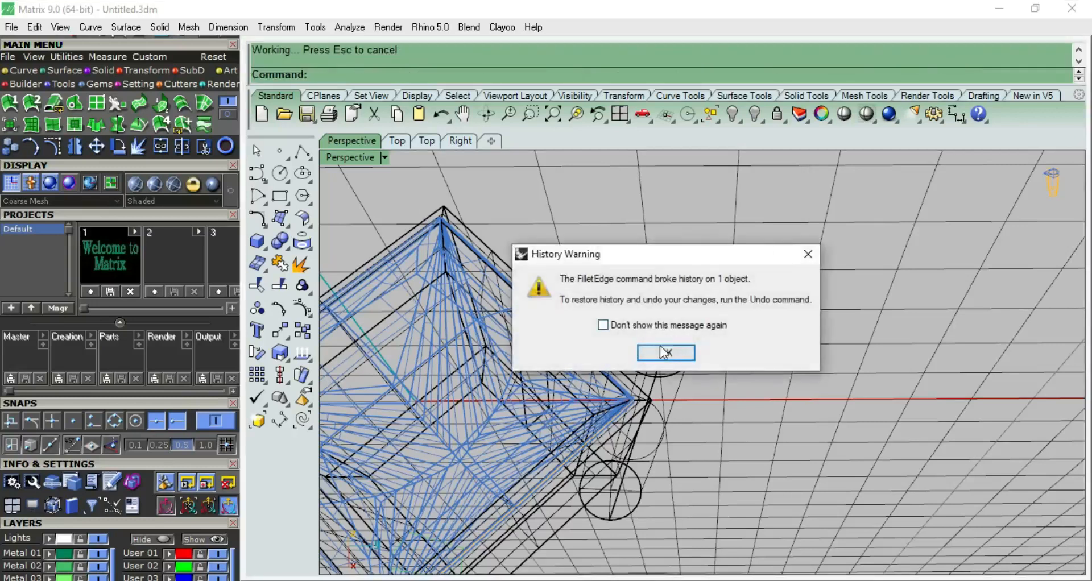
left_click(664, 352)
Examine the prong's rounded tip in shaded perspective and top views, and its overall position in the right view.
left_click(844, 115)
right_click_drag(729, 392, 669, 154)
scroll(690, 215, "down", 8)
right_click_drag(691, 216, 682, 398)
key("ctrl+F1")
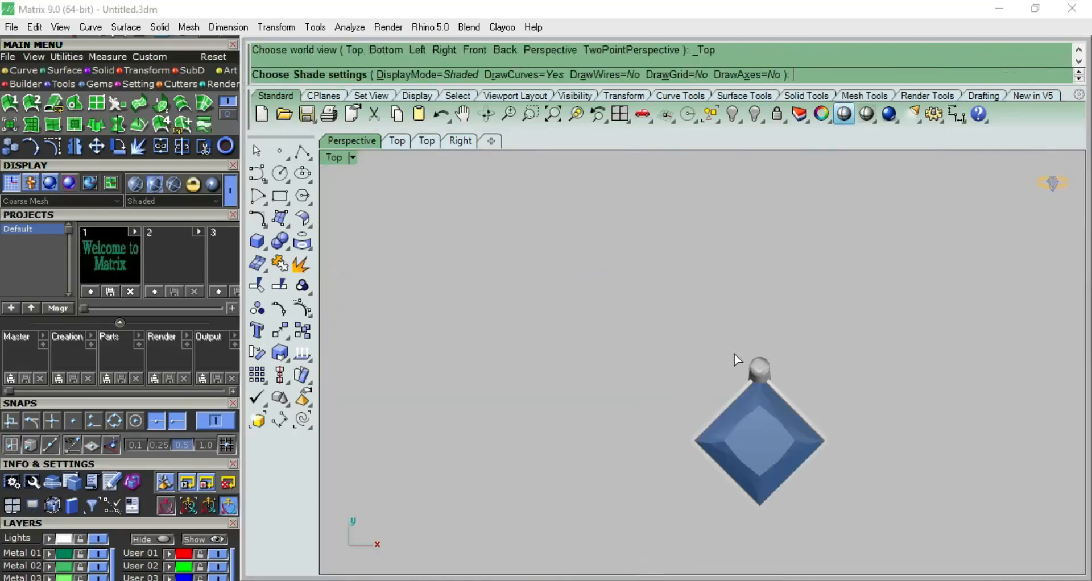
key("Escape")
scroll(791, 384, "up", 8)
right_click_drag(793, 384, 648, 292)
key("ctrl+F3")
scroll(693, 342, "down", 6)
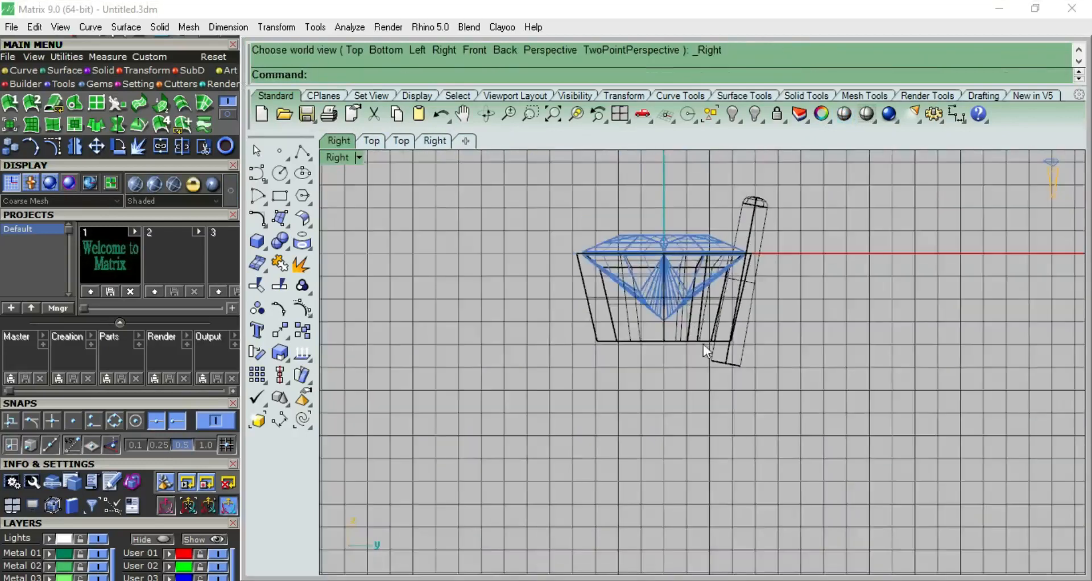
right_click_drag(702, 344, 677, 386)
left_click(674, 383)
key("Escape")
scroll(743, 374, "up", 3)
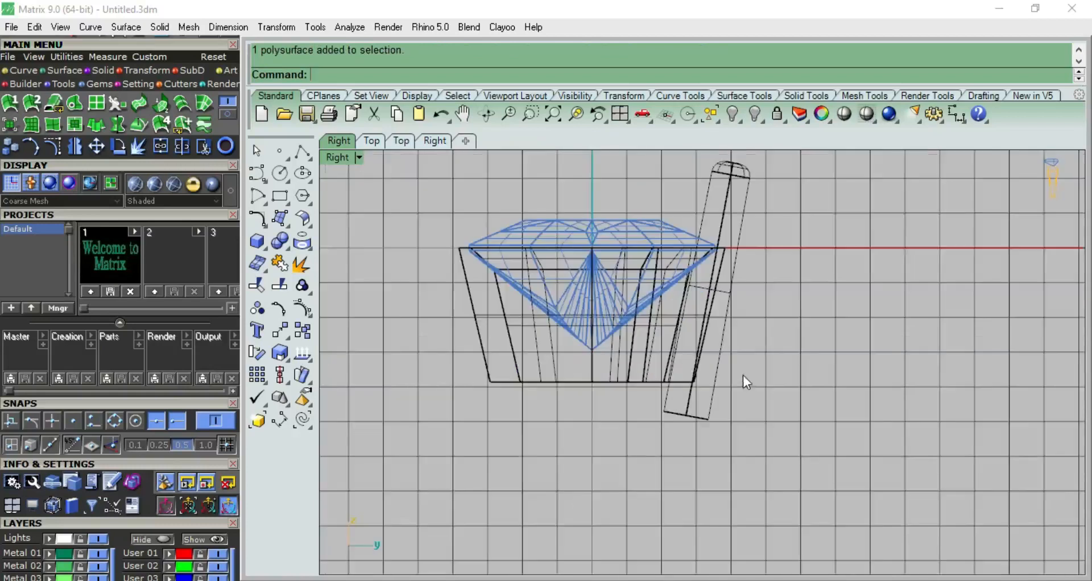
Measure the depth from the gem's girdle level to the setting's base in the right view.
left_click(957, 114)
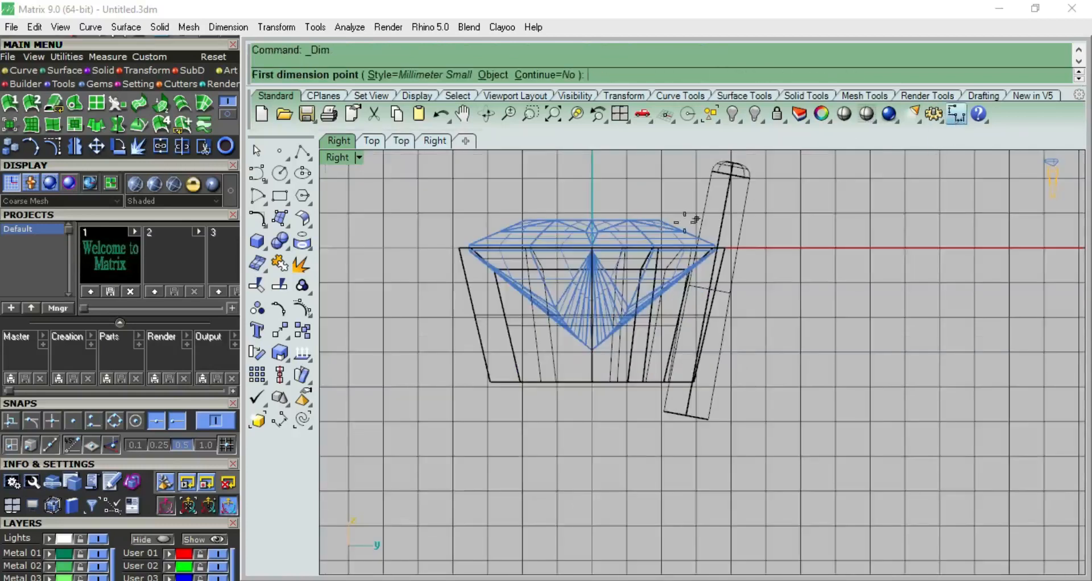
left_click(592, 248)
left_click(593, 376)
scroll(669, 341, "down", 4)
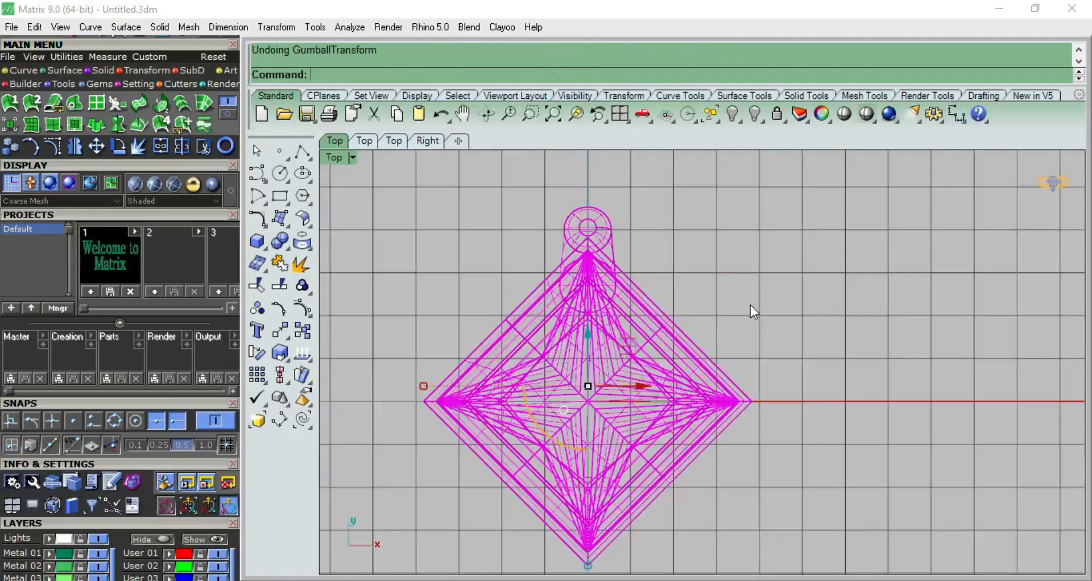
Polar-array the prong around the origin in the top view with 4 items over 360 degrees.
left_click(750, 305)
left_click(616, 225)
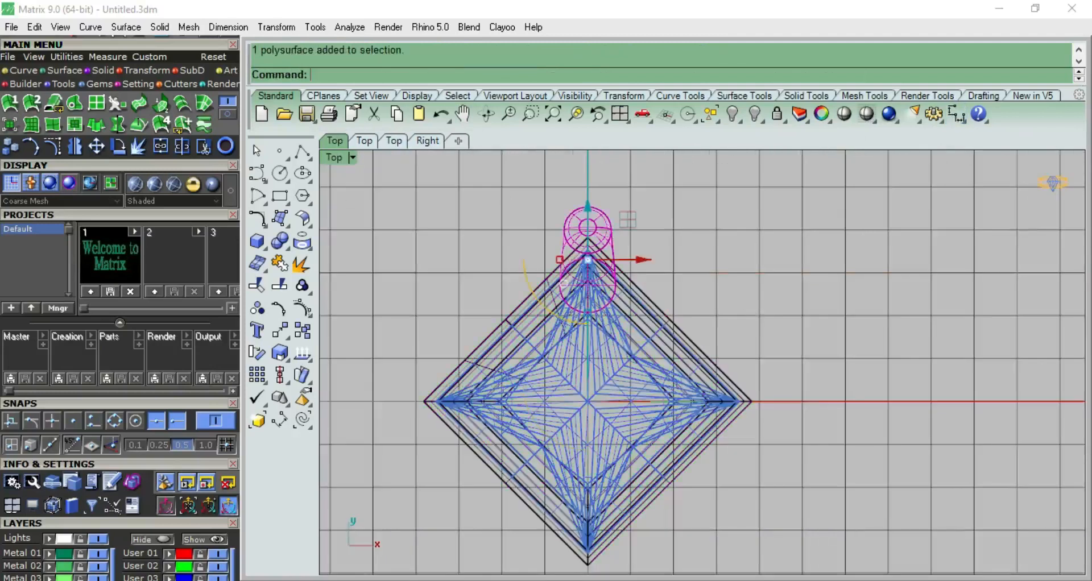
type("ap")
key("Return")
type("0")
key("Return")
key("Return")
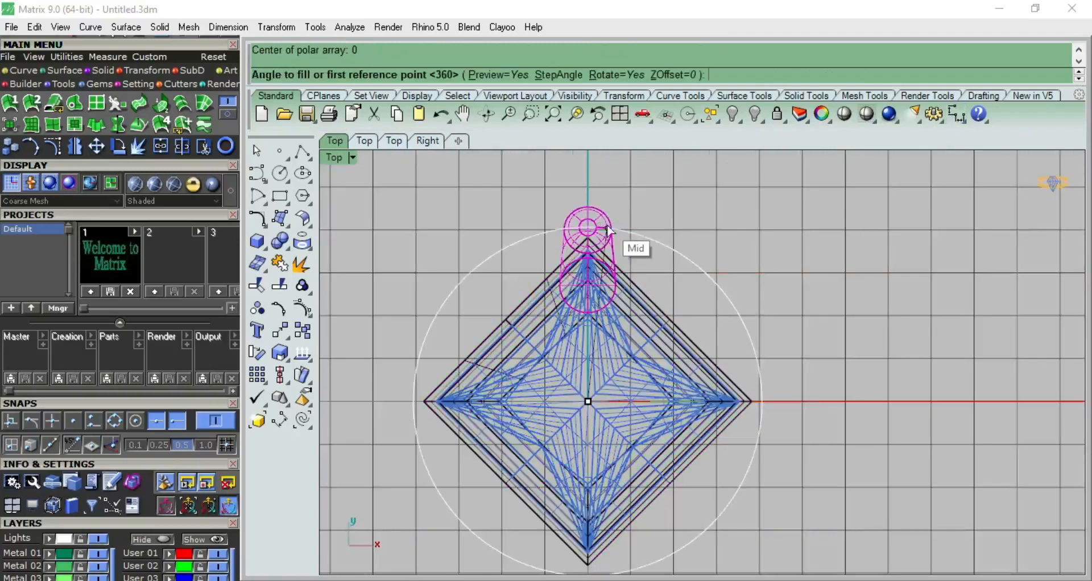
key("Return")
key("Return")
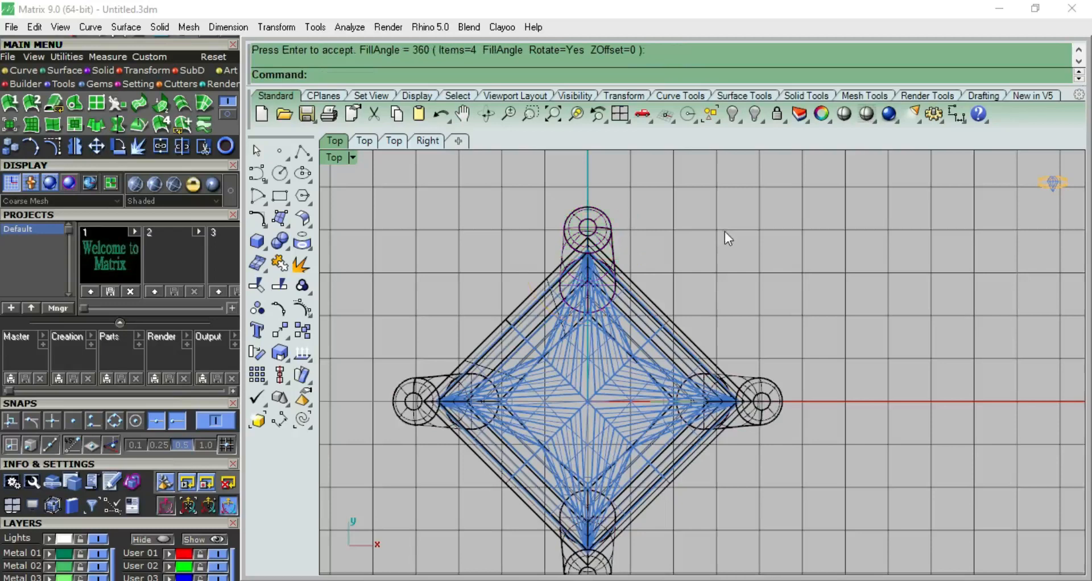
Group the prongs and the setting parts crossing the base in the front view.
key("F2")
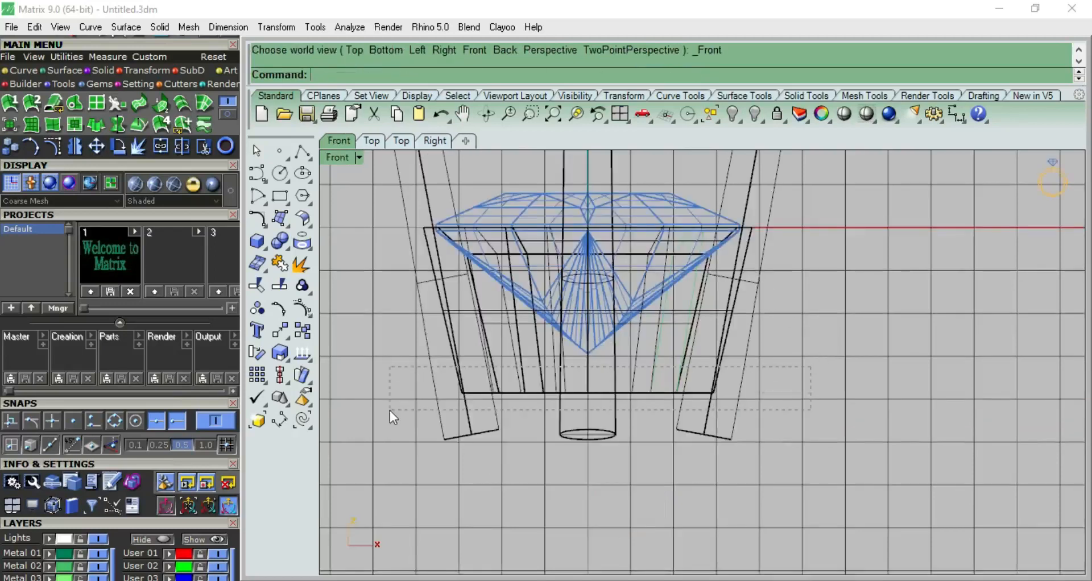
left_click_drag(811, 367, 390, 410)
scroll(529, 364, "down", 3)
key("Escape")
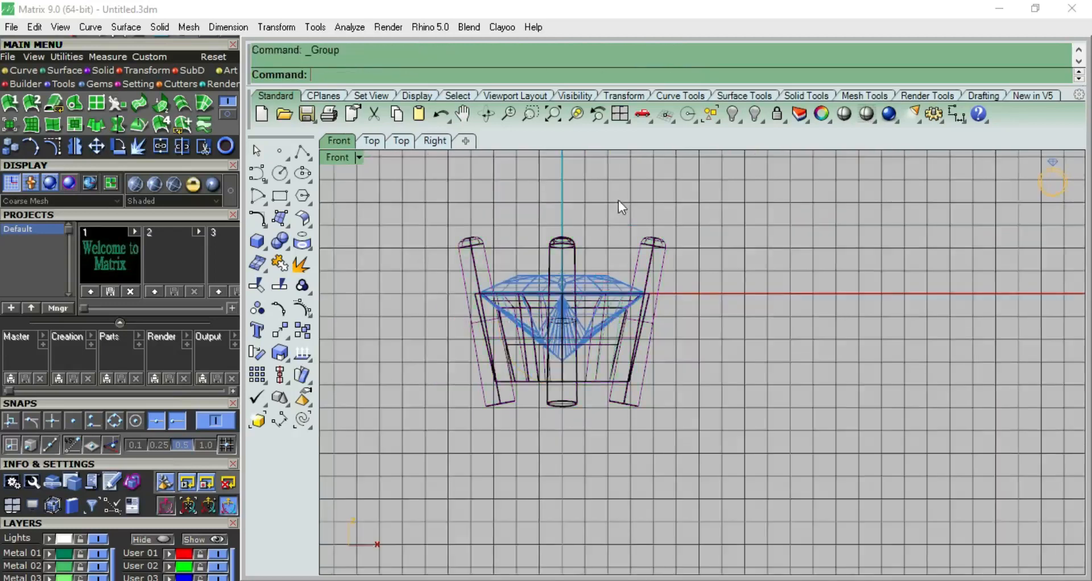
Rotate all objects 45 degrees around the origin in the top view.
key("F1")
scroll(605, 296, "up", 3)
scroll(605, 296, "up", 2)
key("ctrl+a")
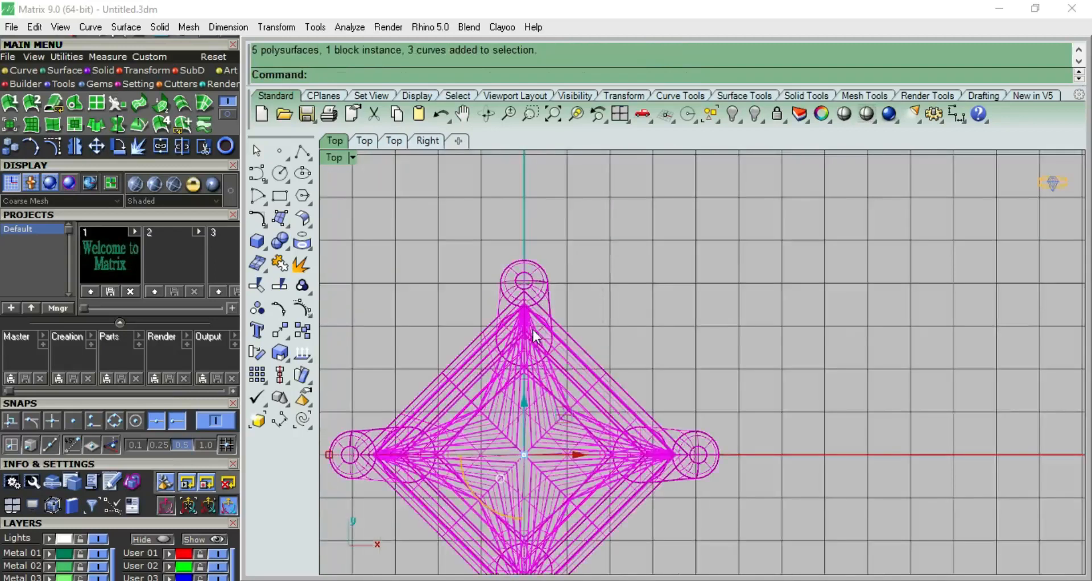
key("ctrl+r")
type("0")
key("Return")
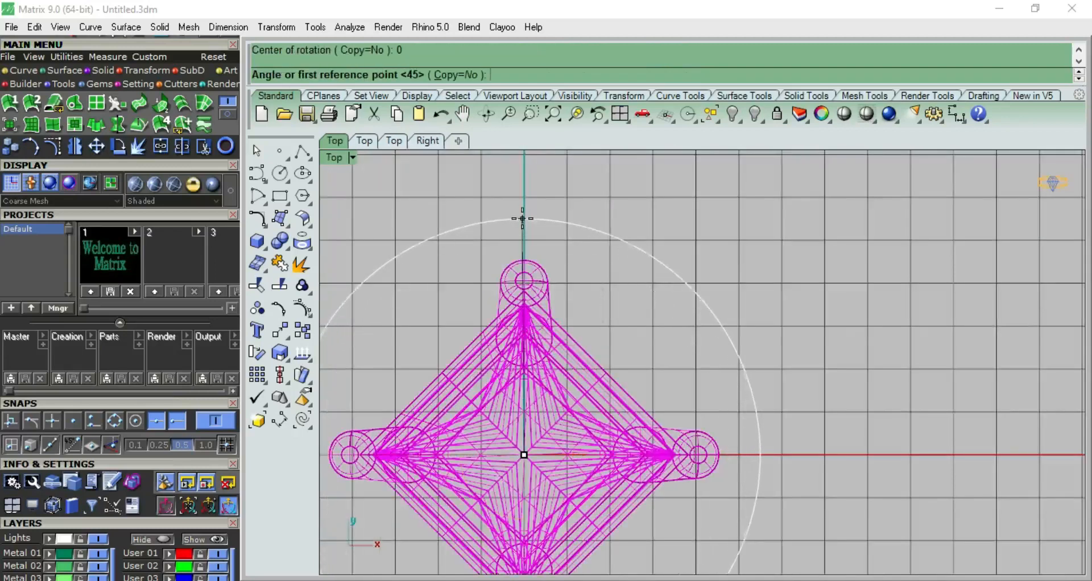
left_click(524, 176)
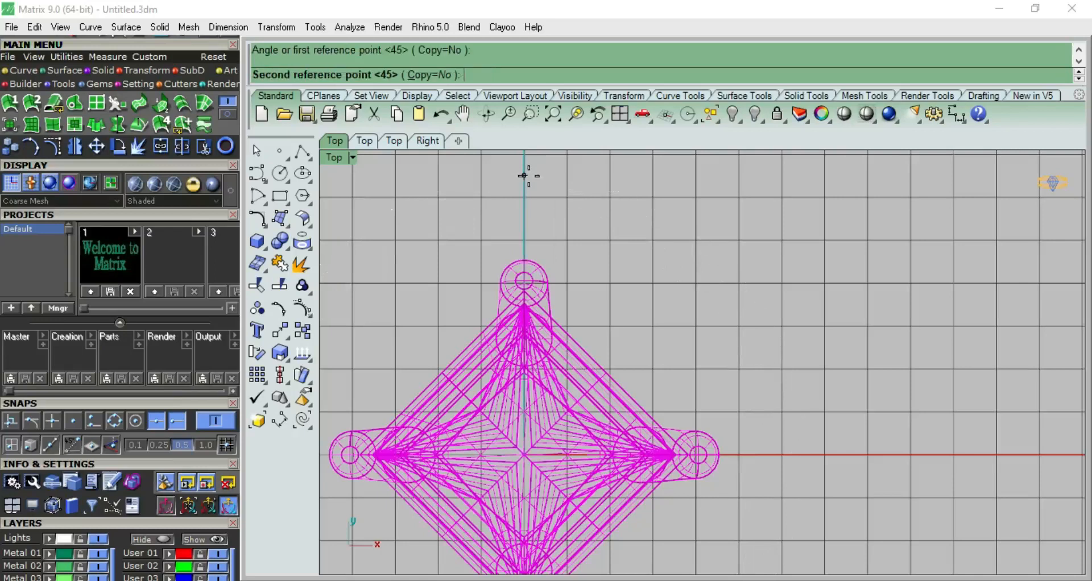
key("Return")
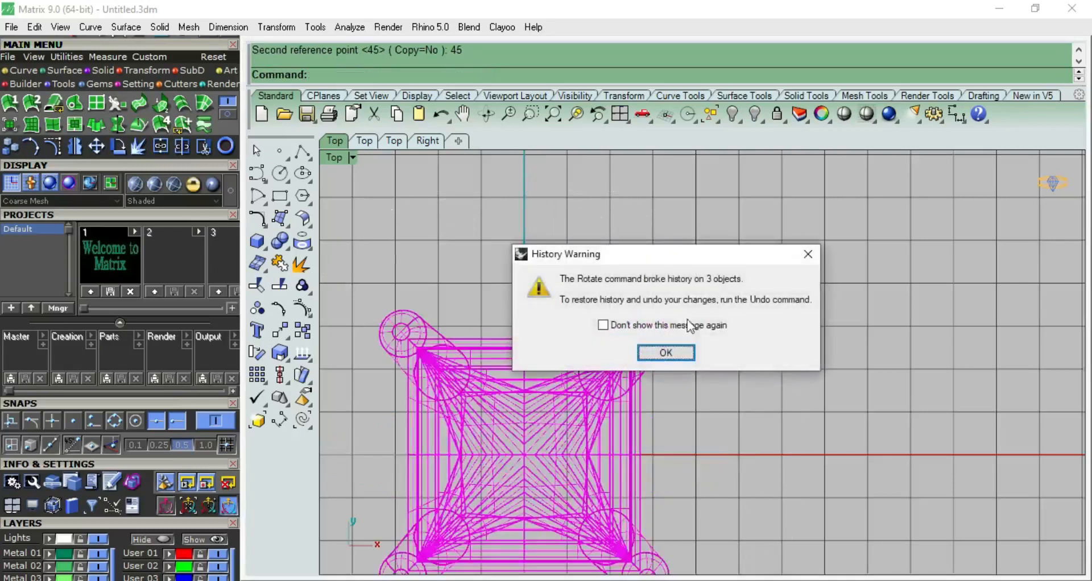
left_click(665, 346)
left_click(698, 277)
Examine the rotated four-prong setting in shaded display from the front and from above.
key("ctrl+F2")
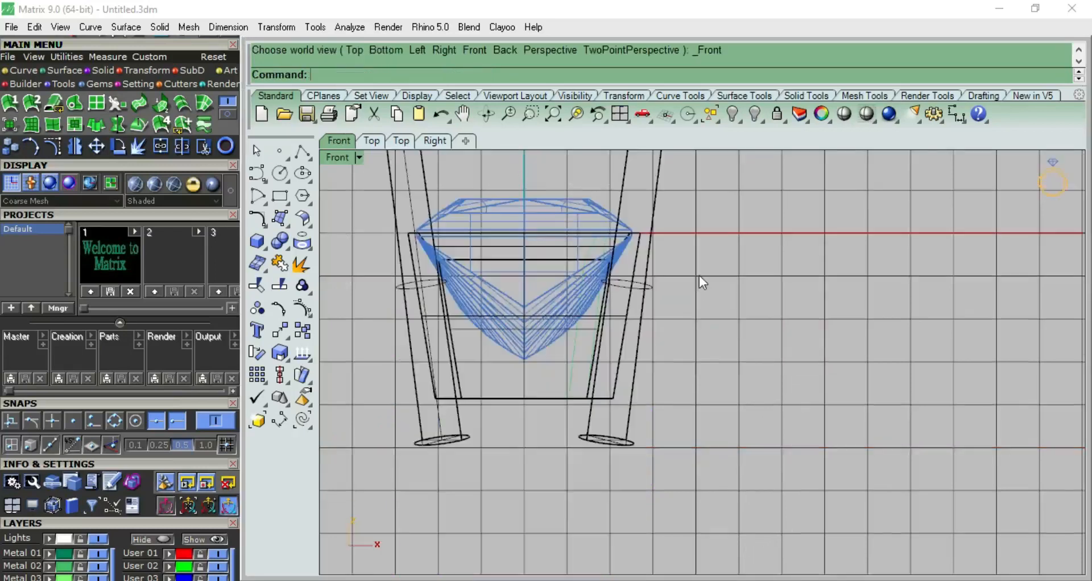
scroll(698, 276, "down", 6)
left_click(841, 114)
key("ctrl+F1")
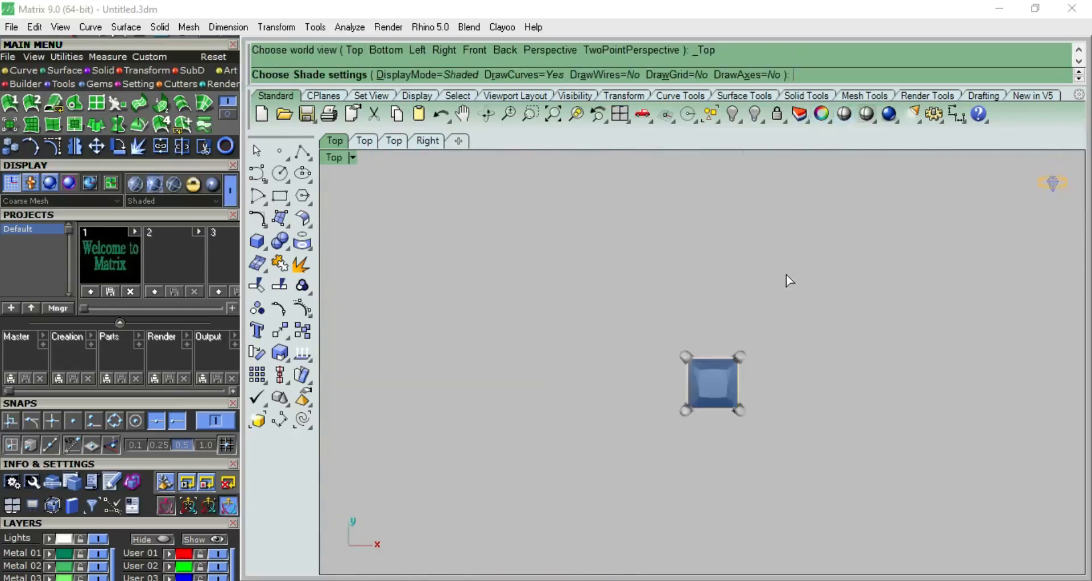
scroll(740, 366, "up", 4)
key("ctrl+F2")
key("Escape")
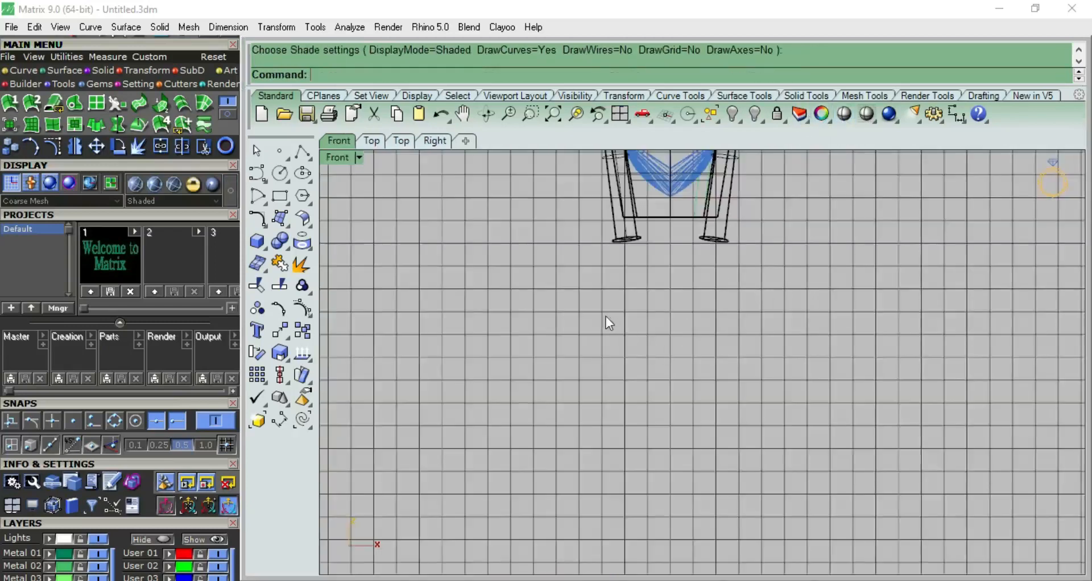
Create a ring rail circle with a diameter of 18 mm in the front view.
scroll(563, 364, "down", 4)
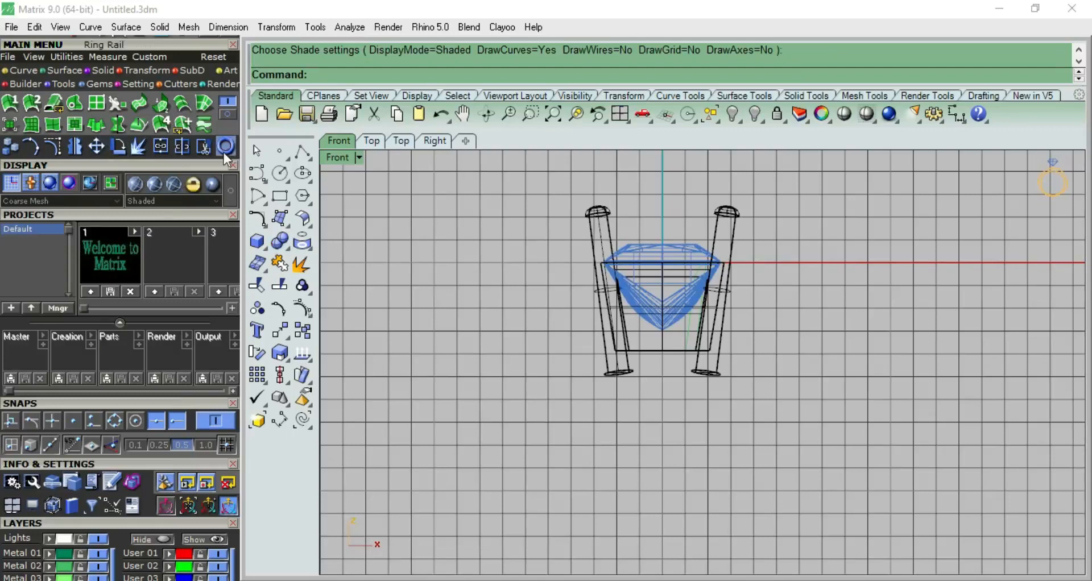
left_click_drag(156, 399, 160, 76)
left_click(199, 352)
scroll(604, 362, "down", 3)
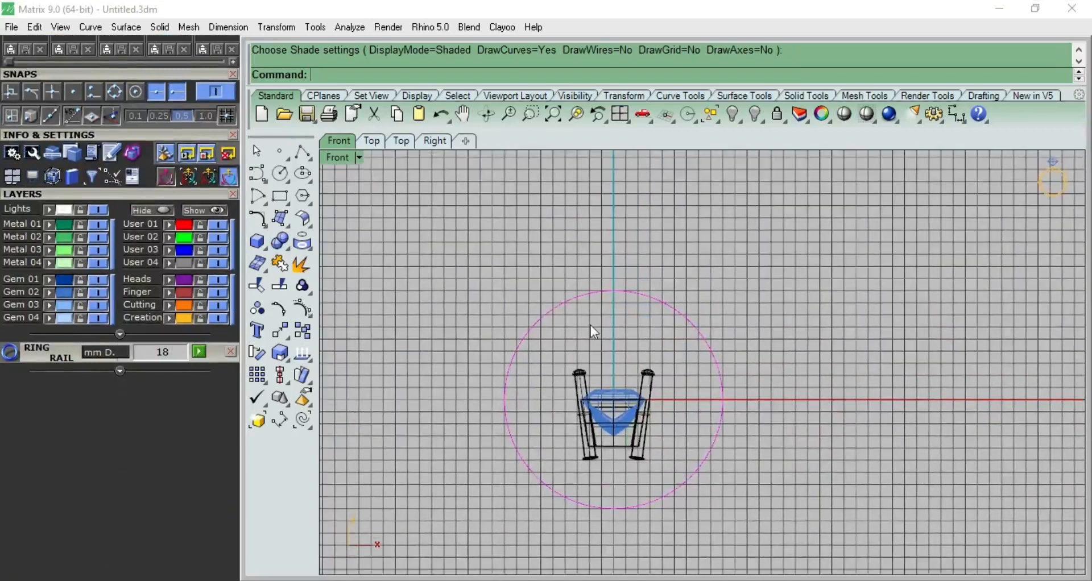
scroll(652, 373, "up", 3)
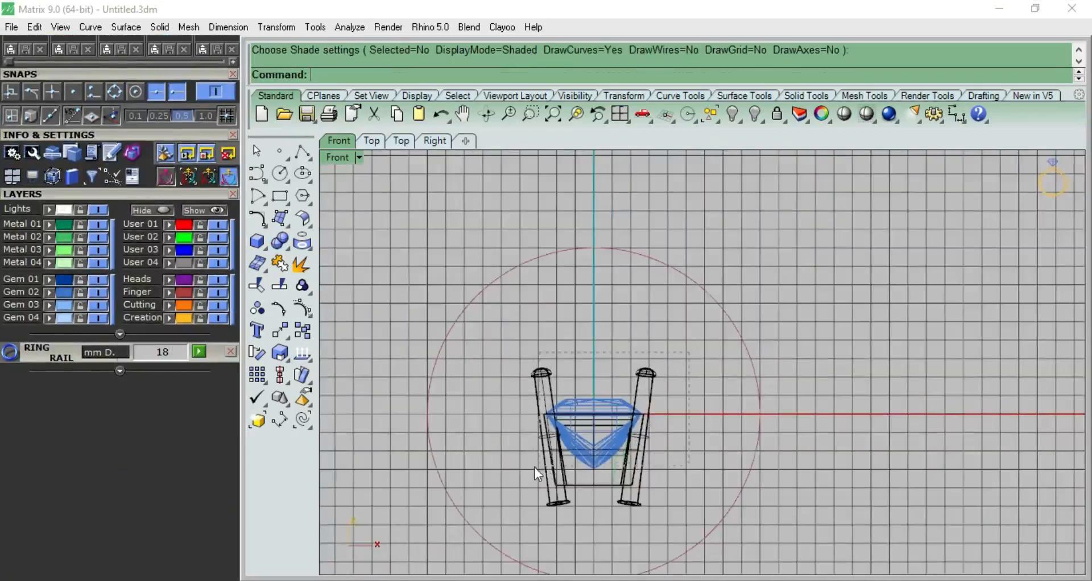
Move the gem and its pronged setting up to the top of the ring rail circle in the front view.
left_click_drag(534, 466, 534, 466)
left_click_drag(593, 390, 606, 173)
left_click(687, 254)
right_click_drag(711, 223, 699, 271)
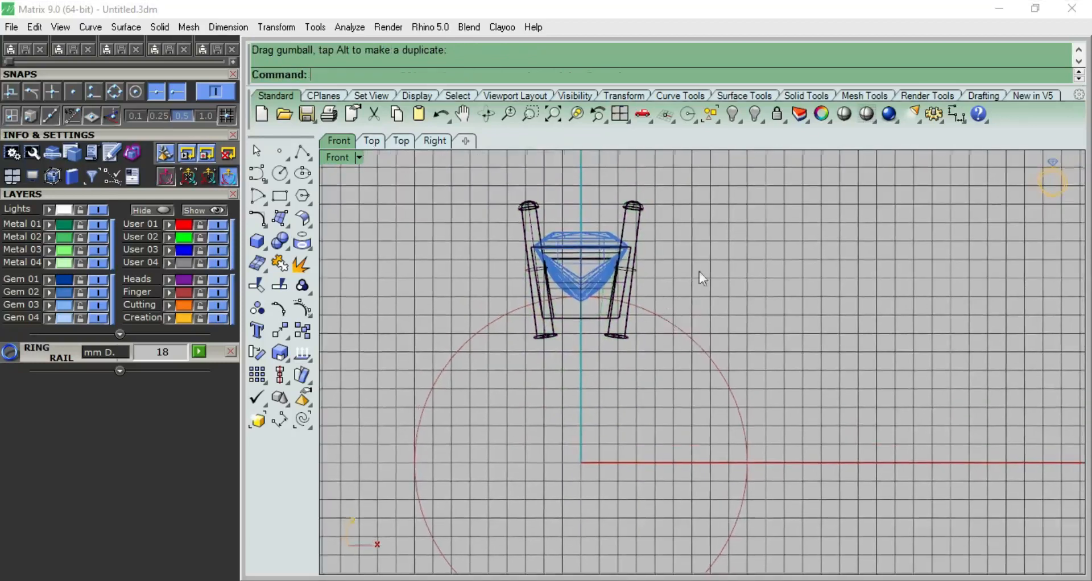
Check how the setting sits on the ring rail in shaded display and from the side and front.
left_click(838, 116)
right_click(687, 284)
scroll(683, 330, "down", 6)
right_click_drag(670, 359, 648, 355)
key("ctrl+F3")
scroll(706, 322, "up", 8)
key("ctrl+F2")
scroll(702, 295, "up", 2)
scroll(695, 291, "down", 4)
scroll(677, 226, "up", 3)
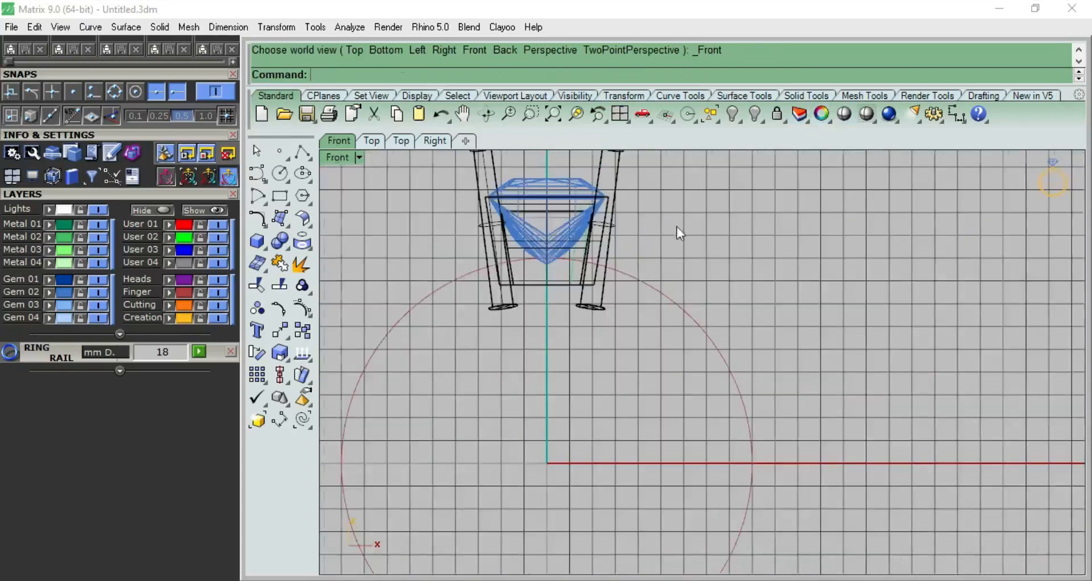
scroll(685, 235, "down", 1)
Raise the gem and setting slightly above the top of the ring rail in the front view.
left_click_drag(494, 298, 492, 299)
left_click_drag(567, 249, 567, 240)
left_click(742, 251)
scroll(774, 372, "down", 4)
scroll(685, 398, "up", 1)
Start placing profiles on the ring rail circle in the perspective view, using the profileplacer_02 shape.
left_click(657, 433)
scroll(668, 318, "up", 3)
scroll(683, 318, "up", 2)
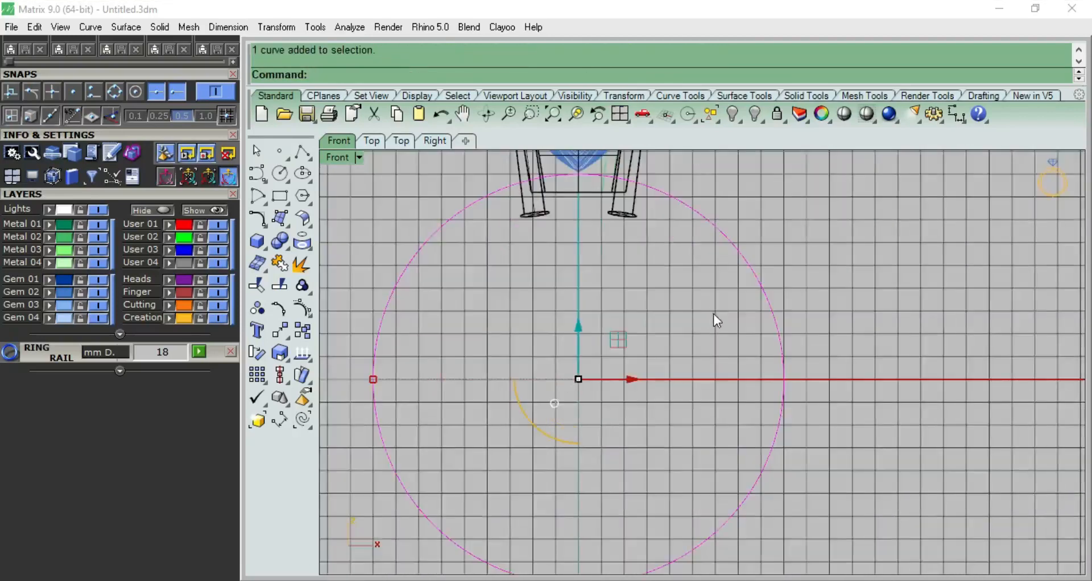
key("F4")
right_click_drag(755, 317, 731, 313)
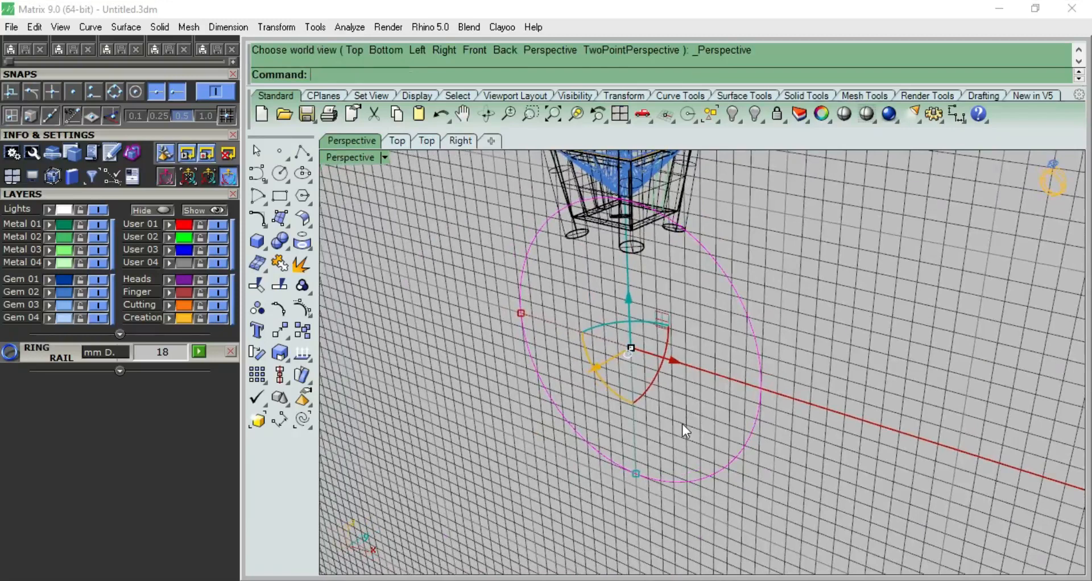
key("F6")
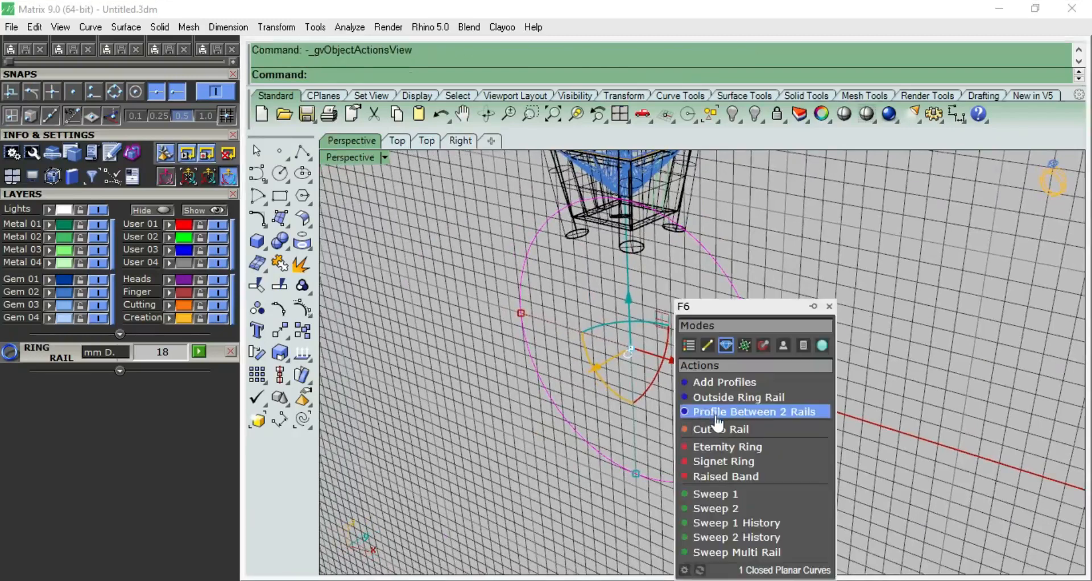
left_click(739, 382)
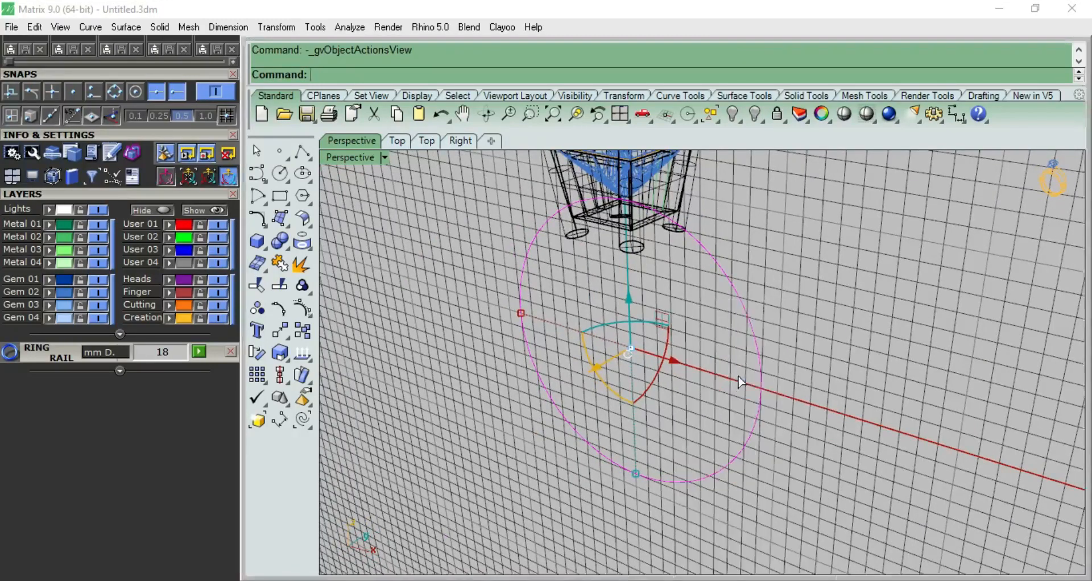
right_click_drag(681, 461, 614, 441)
left_click(110, 411)
scroll(439, 389, "down", 2)
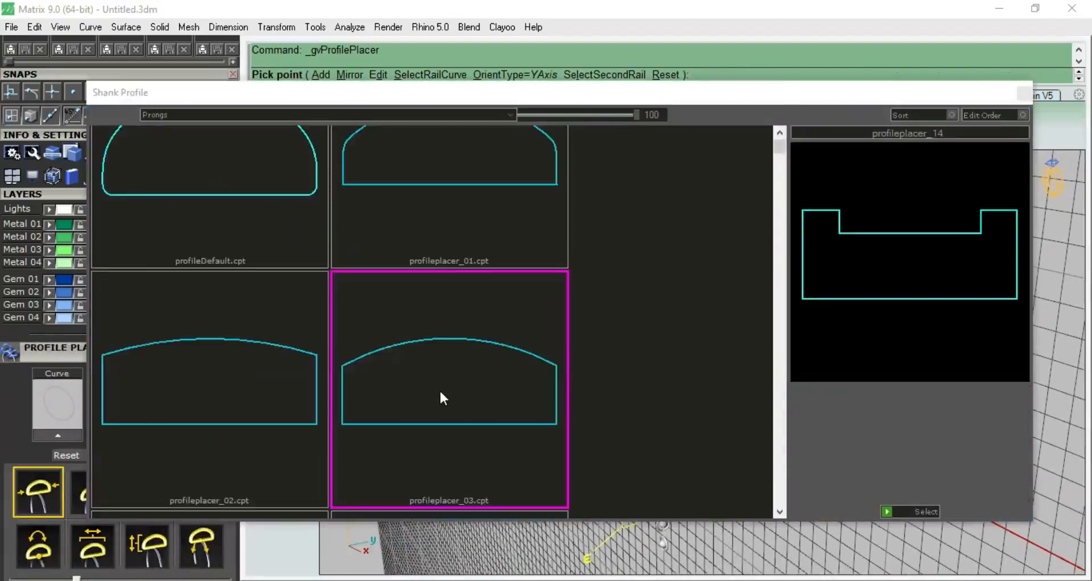
left_click(267, 322)
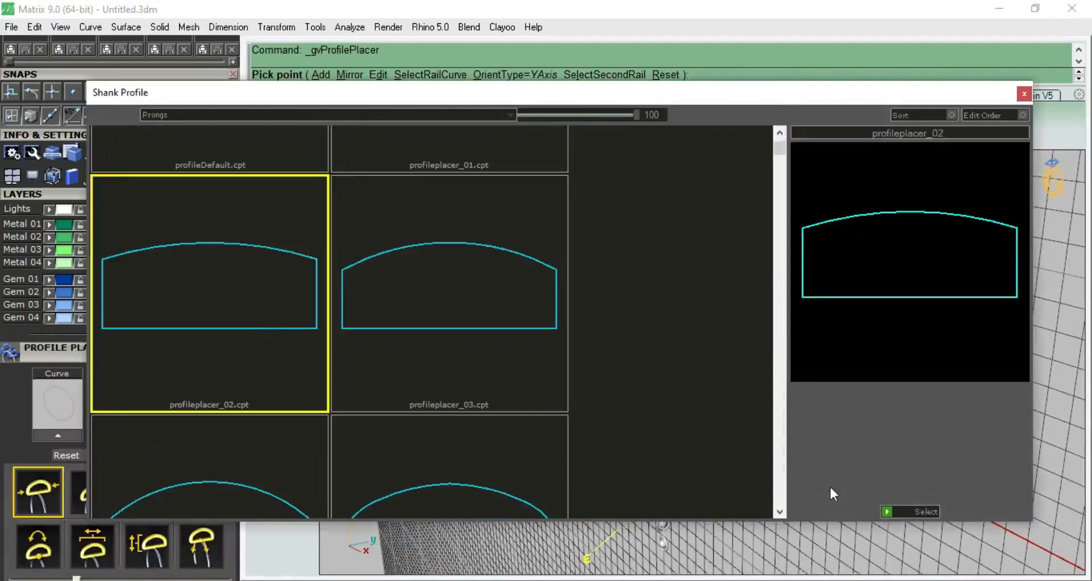
left_click(891, 510)
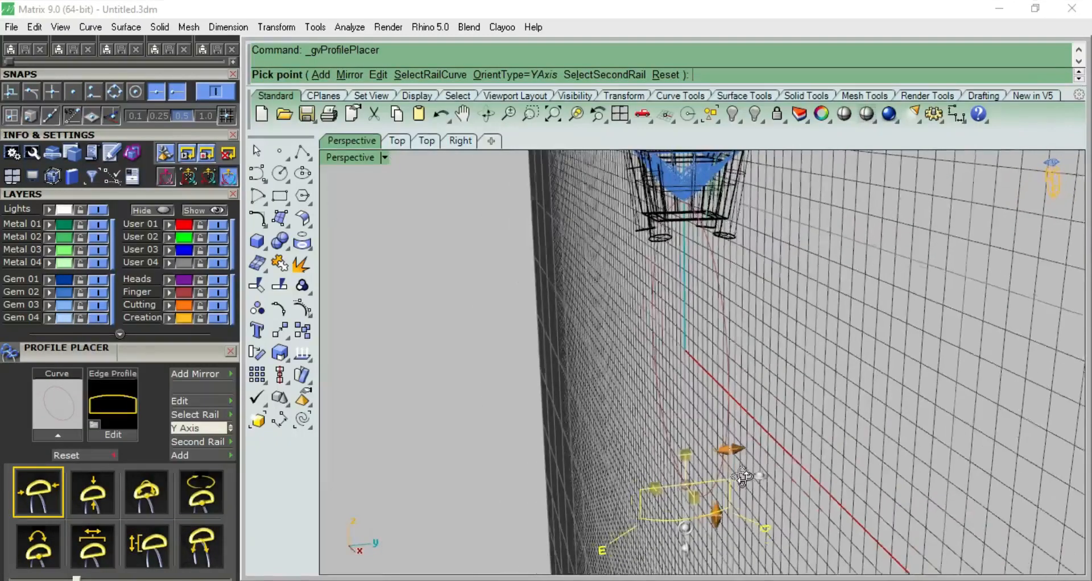
Set the profile at the bottom of the rail to a width of 3 mm and a height of 1.9 mm.
left_click_drag(199, 352, 227, 128)
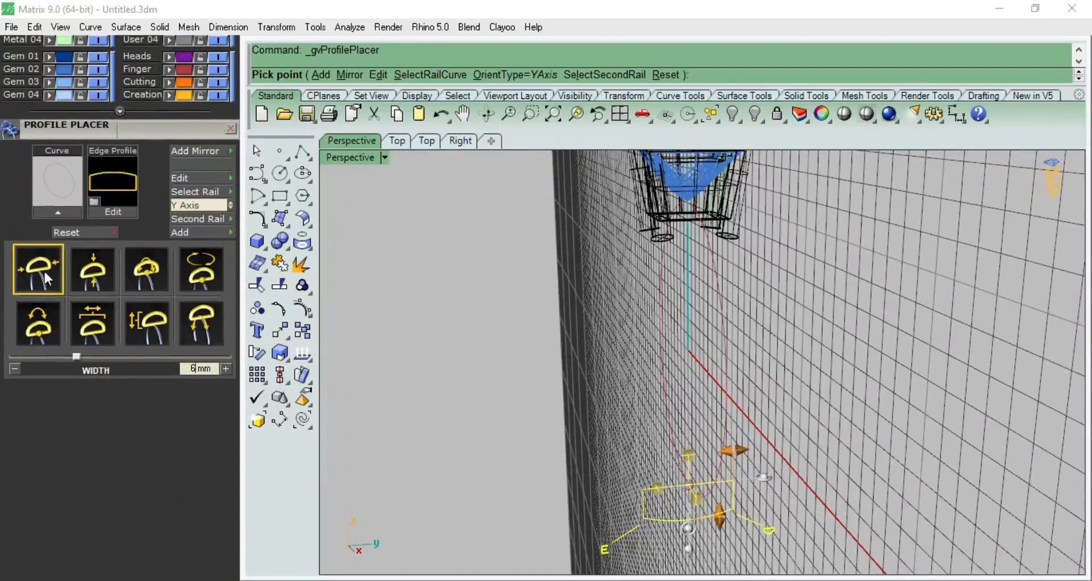
left_click_drag(76, 357, 44, 357)
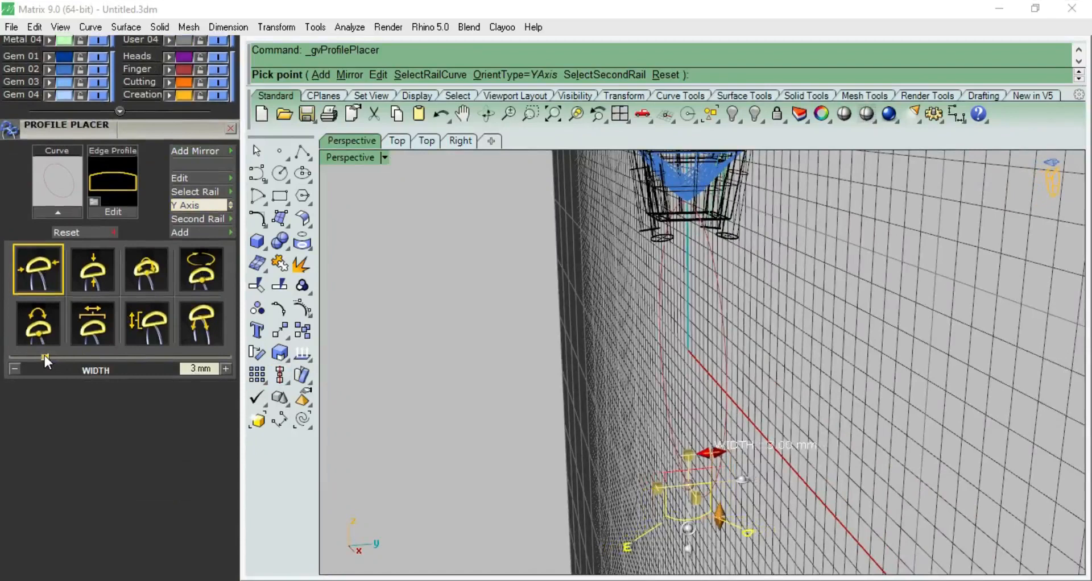
left_click(93, 270)
left_click_drag(33, 357, 32, 358)
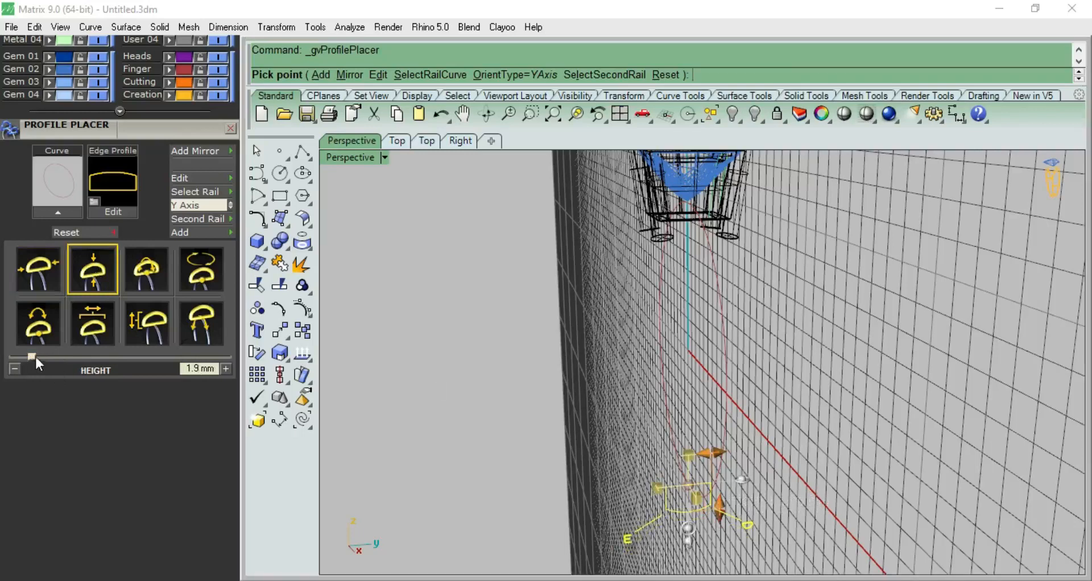
right_click_drag(664, 442, 726, 442)
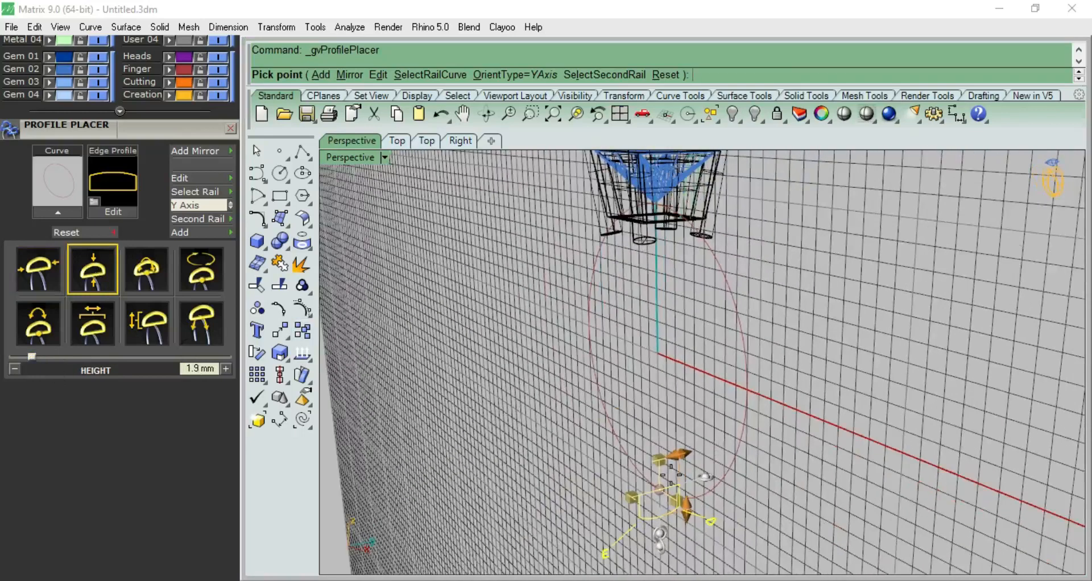
Add a second profile and snap it to the rail's side quadrant at 75% along the curve, with quadrant snapping enabled.
left_click(206, 235)
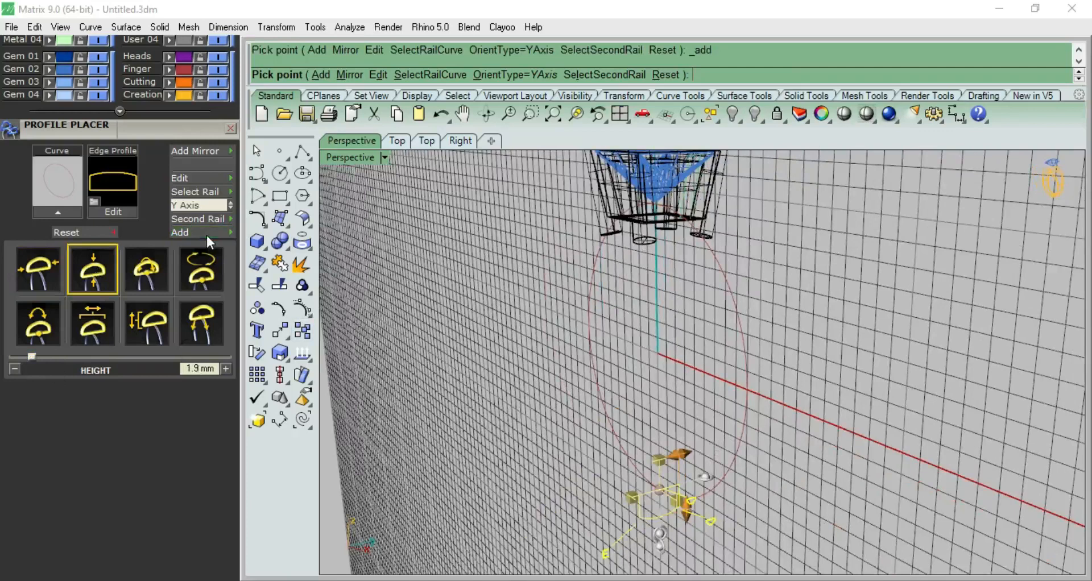
left_click_drag(690, 512, 795, 400)
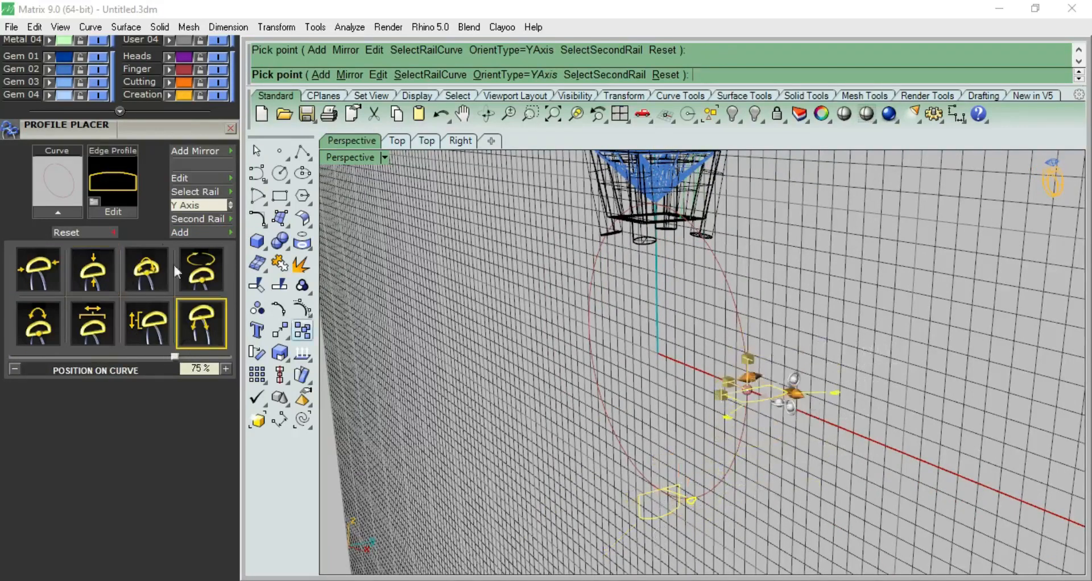
left_click_drag(186, 124, 175, 429)
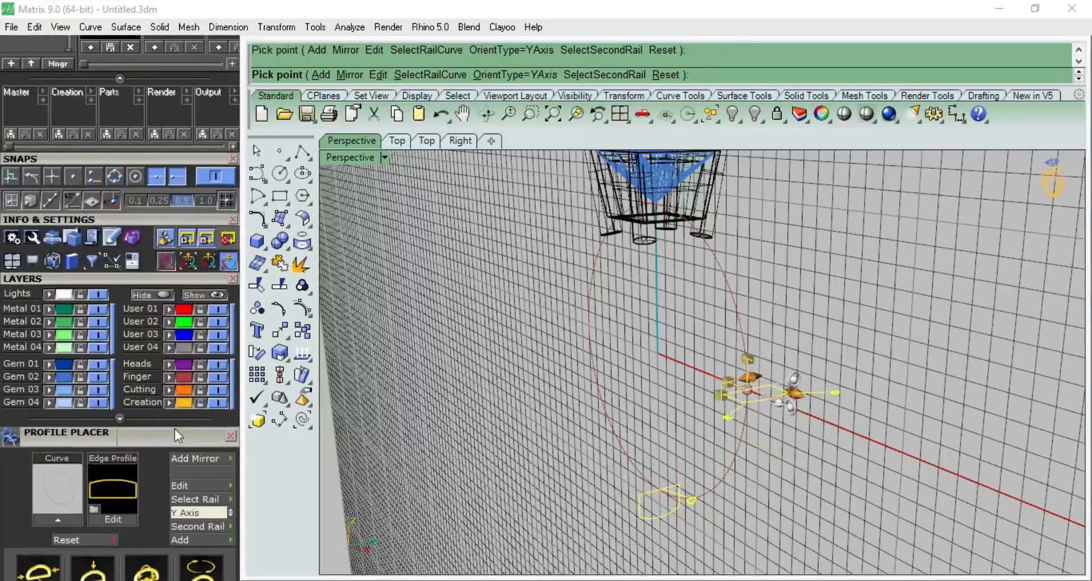
left_click(115, 177)
scroll(739, 387, "up", 2)
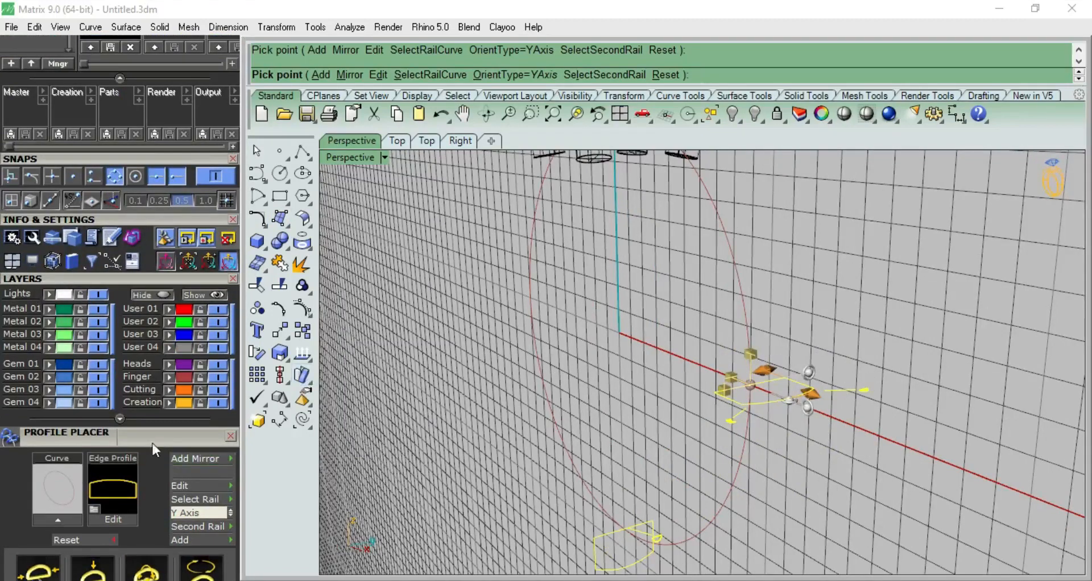
scroll(156, 432, "down", 3)
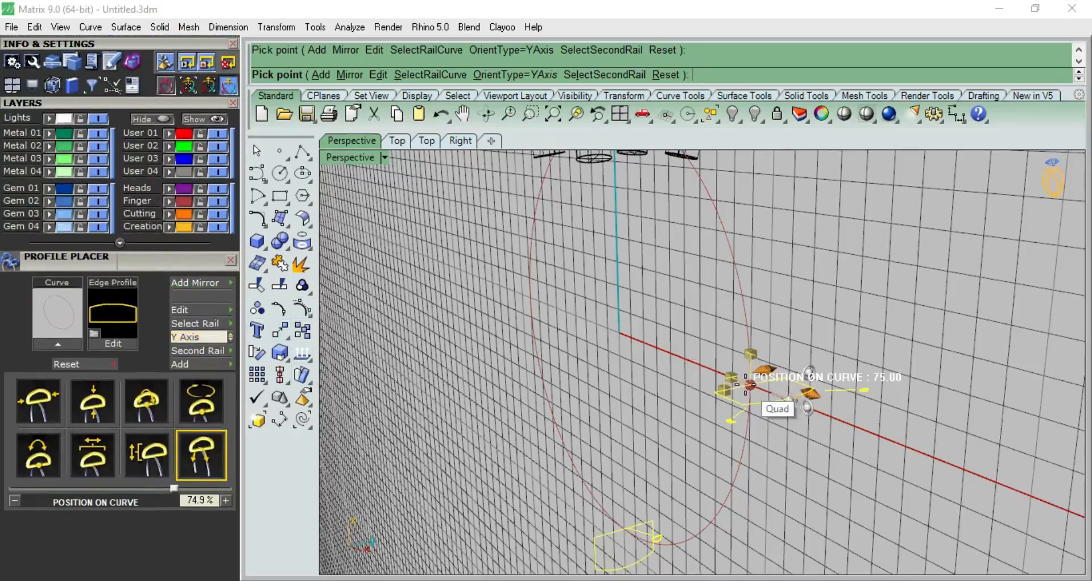
mouse_move(749, 385)
left_mouse_down()
mouse_move(744, 301)
mouse_move(750, 385)
left_mouse_up()
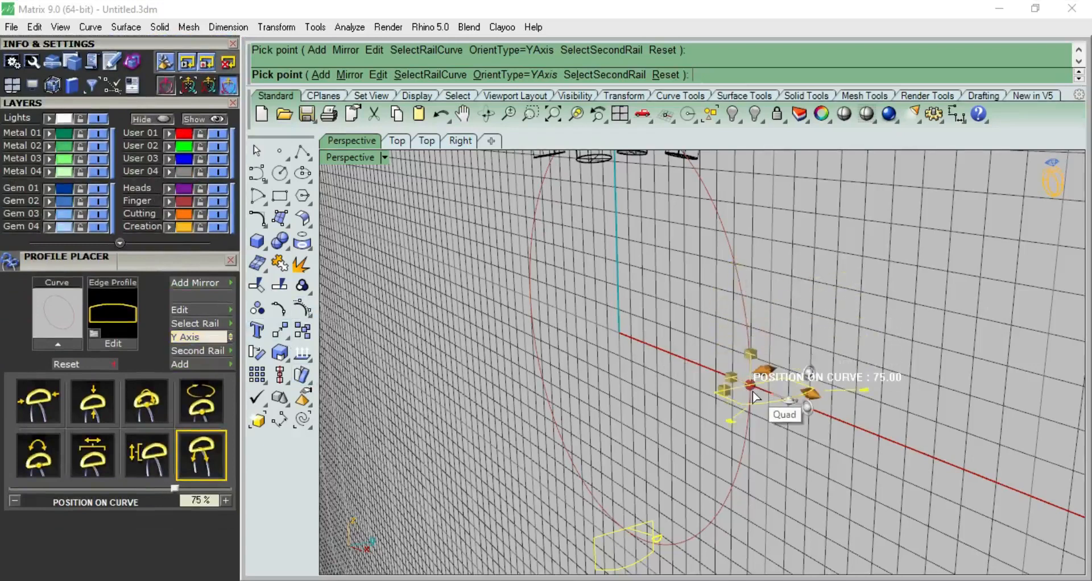
Add another profile and place it at the top of the rail, 50% along the curve, beneath the gem.
left_click(195, 365)
left_click_drag(767, 388, 705, 180)
scroll(731, 306, "down", 8)
scroll(733, 319, "up", 4)
right_click_drag(733, 337, 715, 359)
scroll(715, 359, "up", 4)
left_click_drag(716, 347, 642, 196)
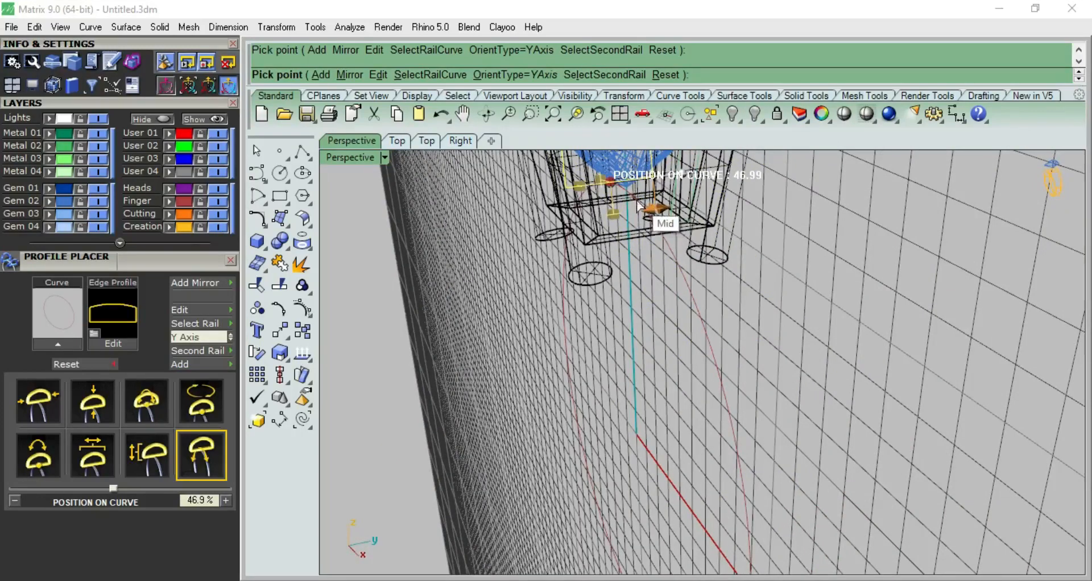
scroll(643, 279, "down", 2)
right_click_drag(664, 321, 811, 256)
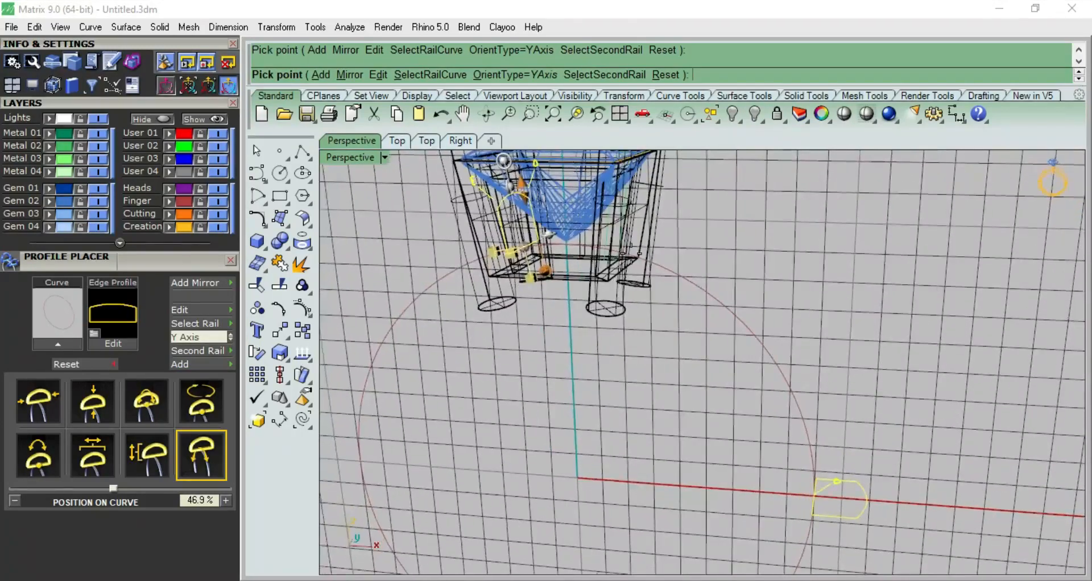
left_click_drag(524, 247, 571, 245)
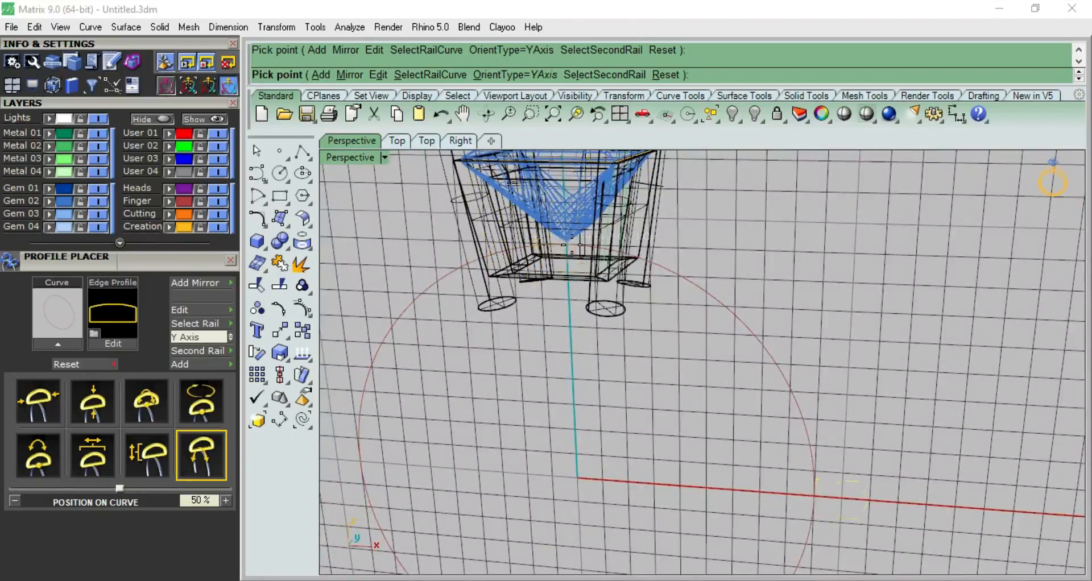
Browse the shank profile shapes and reapply profileplacer_02 to the profile at the top of the rail.
left_click(101, 312)
scroll(329, 425, "down", 3)
scroll(329, 426, "down", 5)
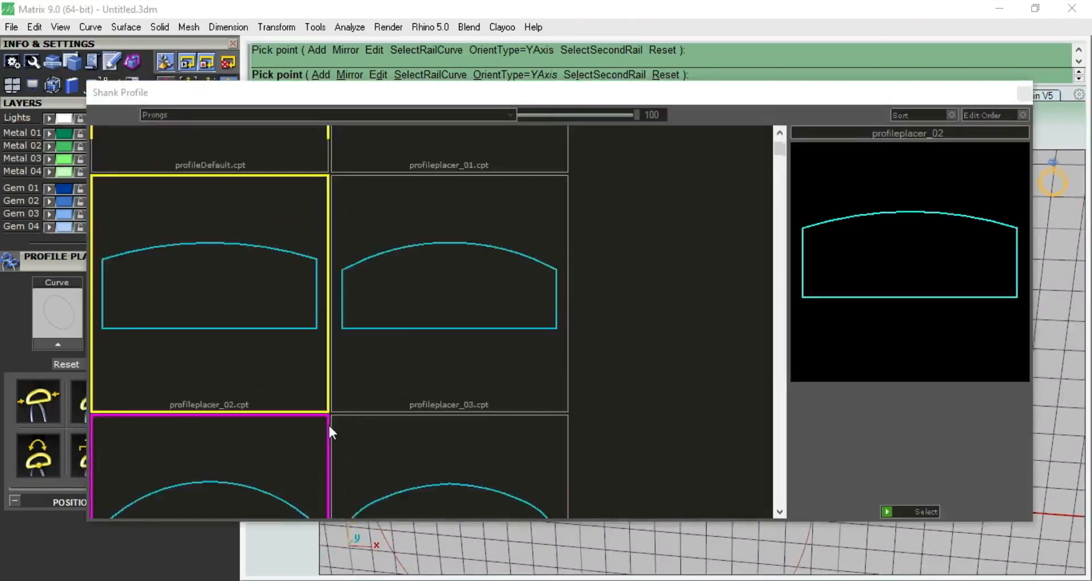
scroll(329, 426, "down", 8)
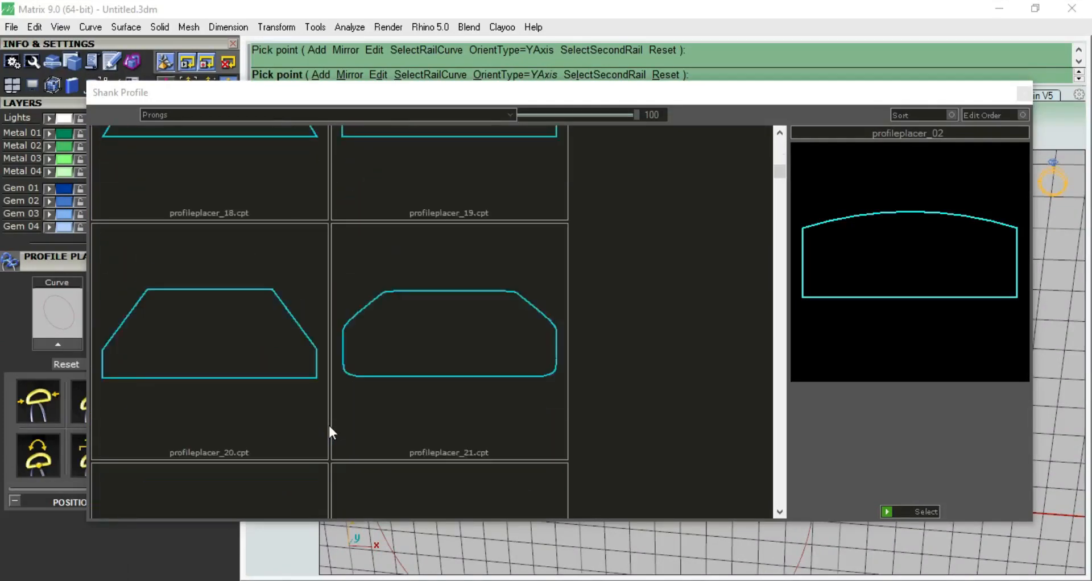
scroll(329, 426, "down", 8)
scroll(329, 425, "down", 8)
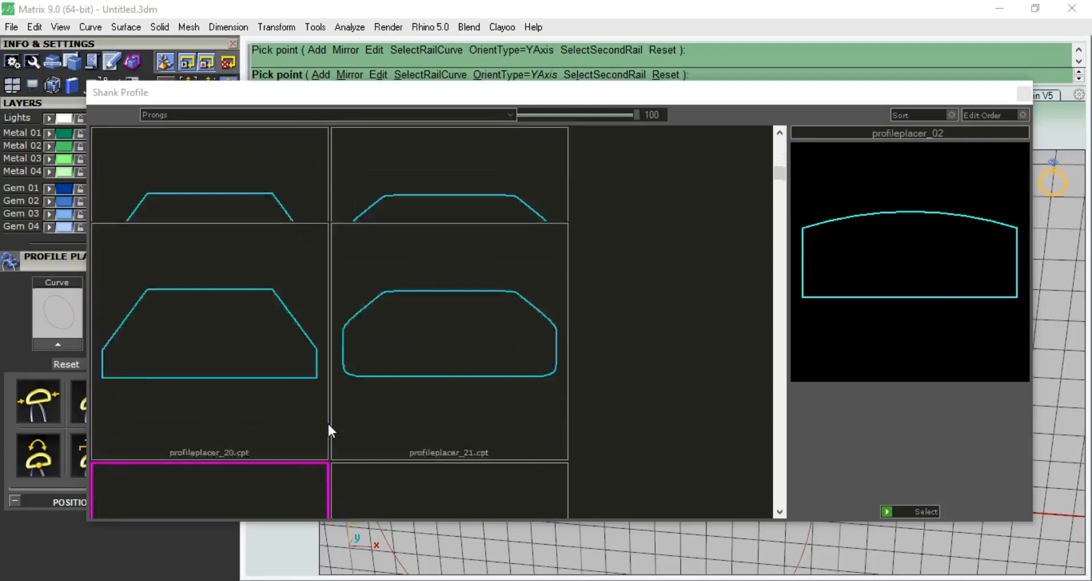
scroll(328, 430, "up", 8)
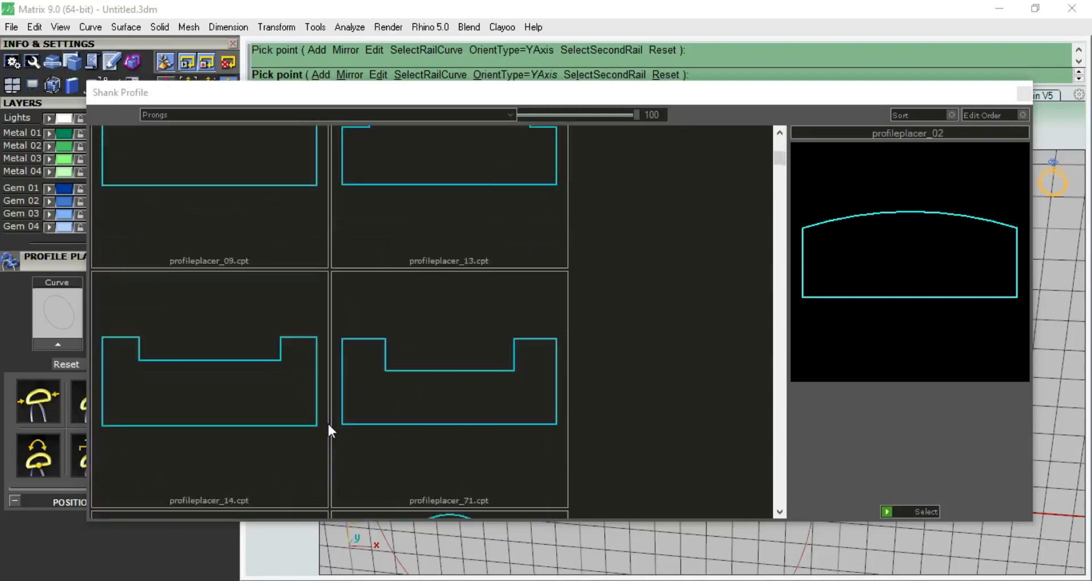
scroll(328, 422, "down", 6)
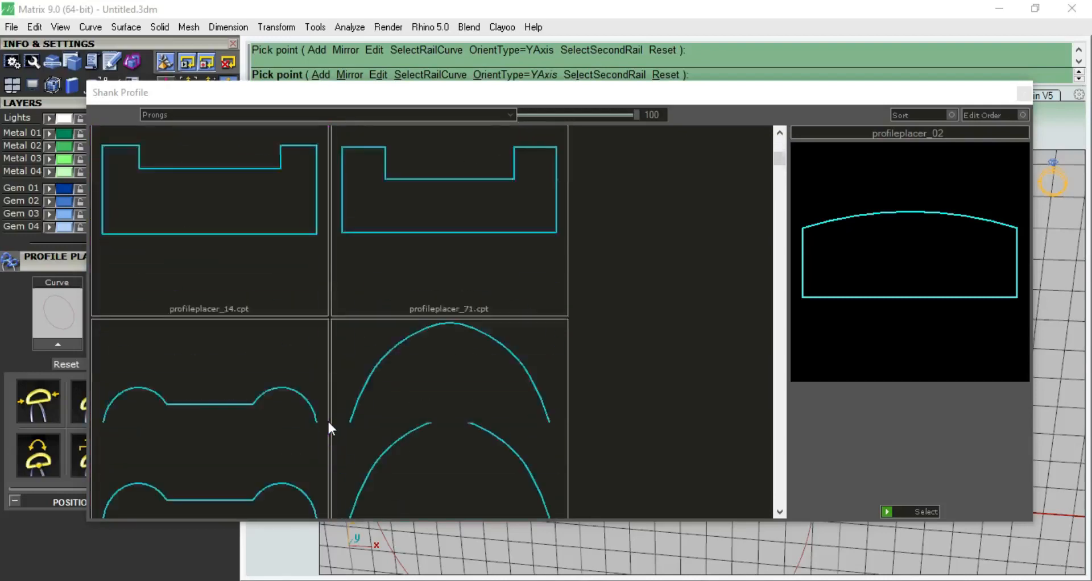
scroll(329, 420, "up", 1)
scroll(329, 420, "down", 2)
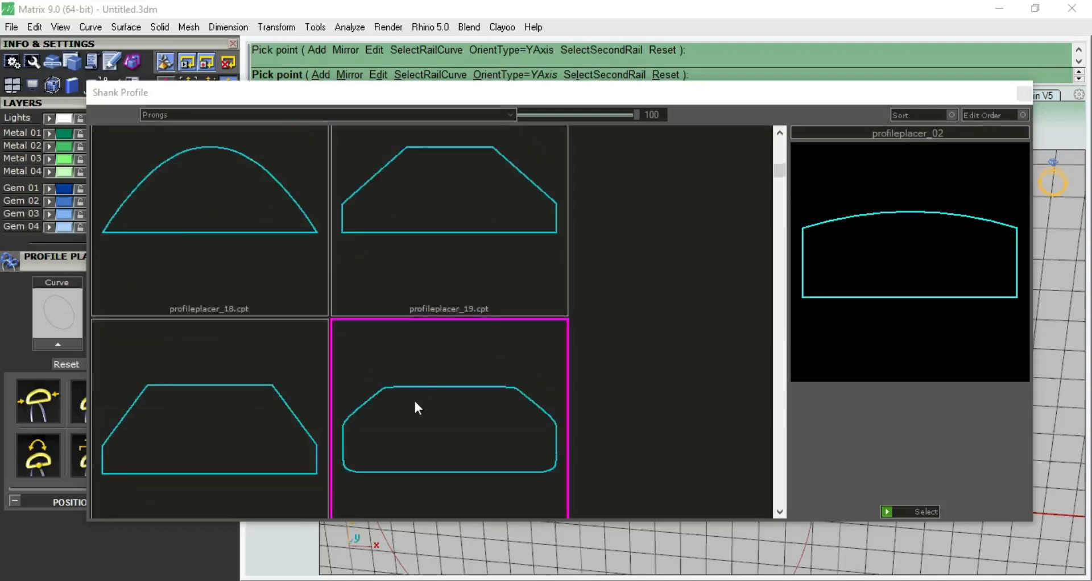
scroll(275, 398, "up", 9)
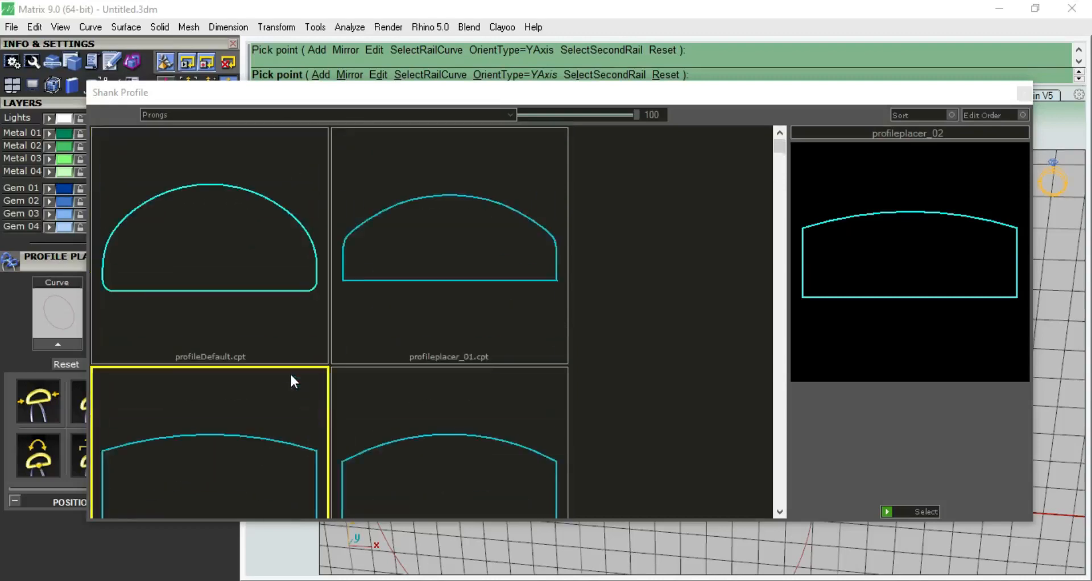
scroll(289, 378, "down", 1)
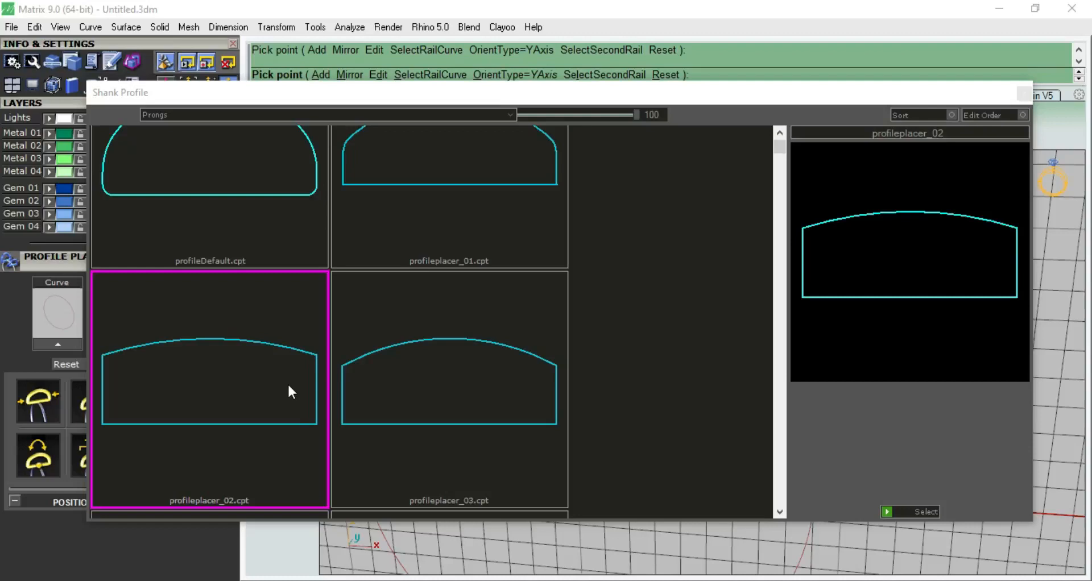
scroll(427, 397, "down", 8)
scroll(427, 397, "up", 2)
scroll(399, 391, "up", 2)
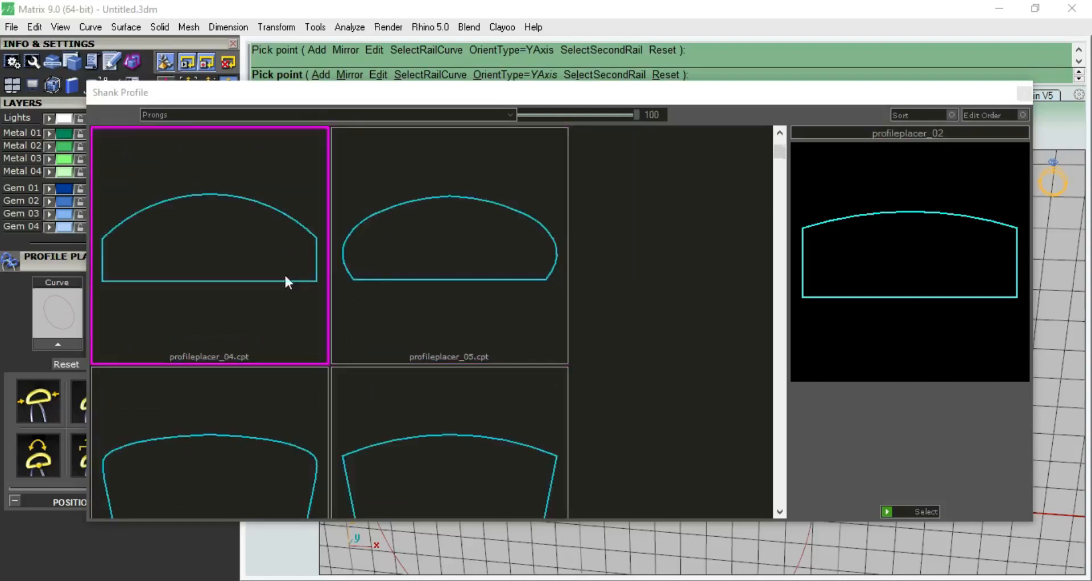
scroll(284, 275, "up", 2)
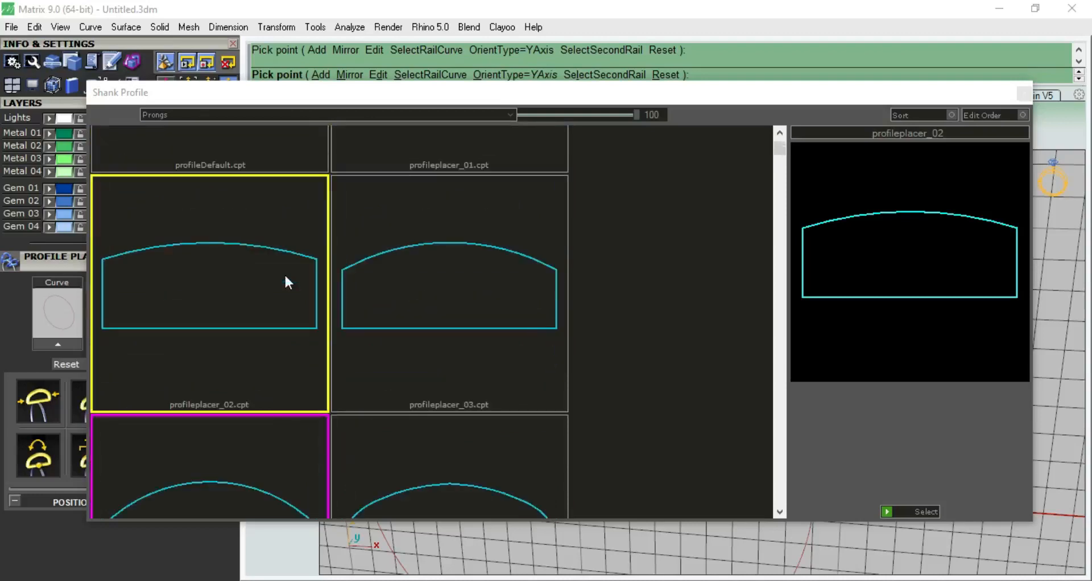
left_click(285, 278)
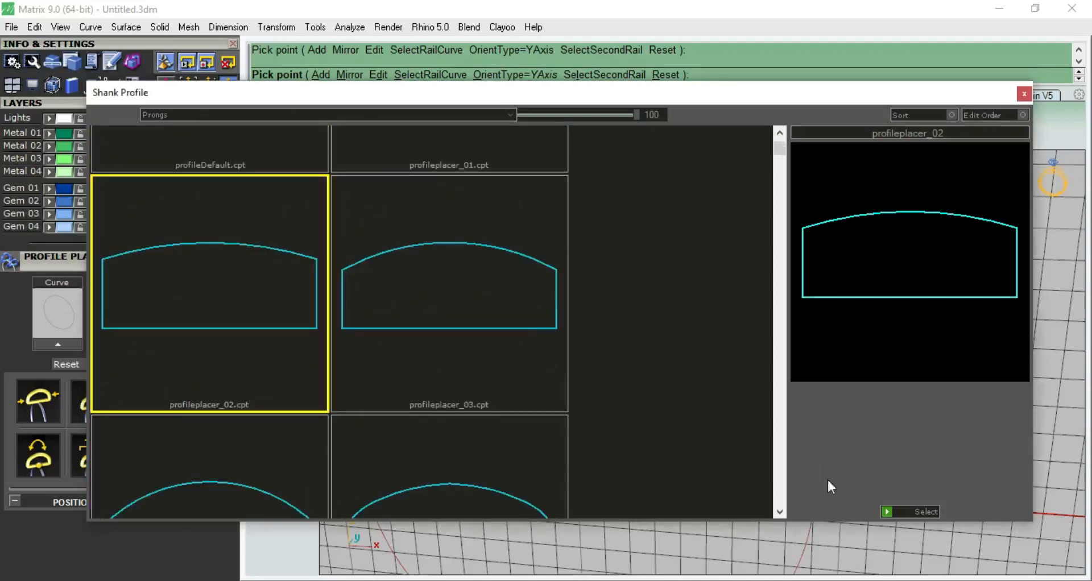
left_click(888, 511)
Finish placing the profiles on the ring rail and examine the bottom one in the front view.
right_click_drag(567, 388, 537, 343)
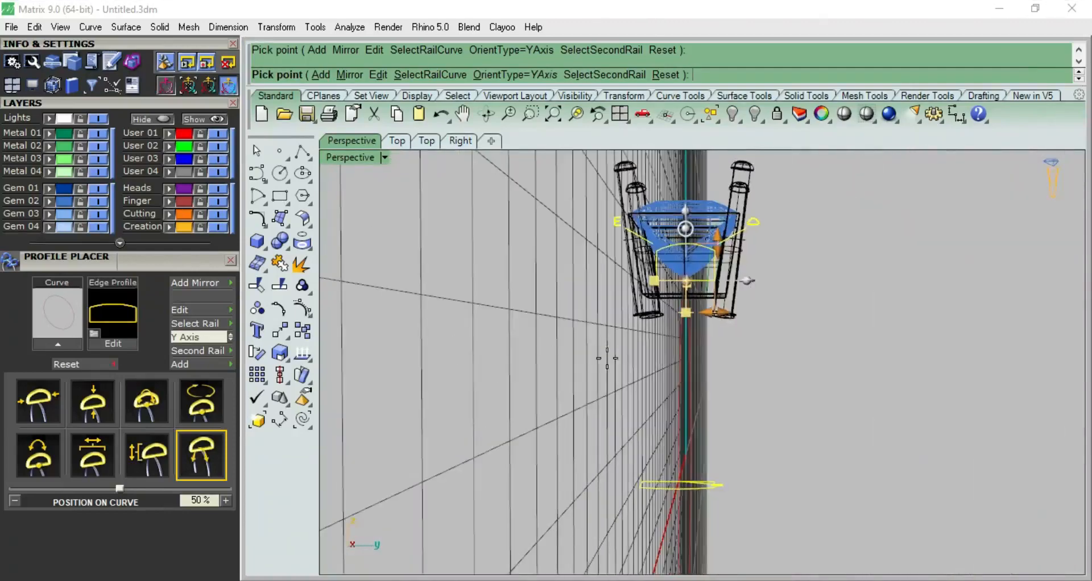
right_click(598, 363)
right_click_drag(600, 365, 679, 407)
key("ctrl+F3")
scroll(719, 309, "down", 5)
key("ctrl+F1")
key("ctrl+F2")
scroll(685, 442, "up", 5)
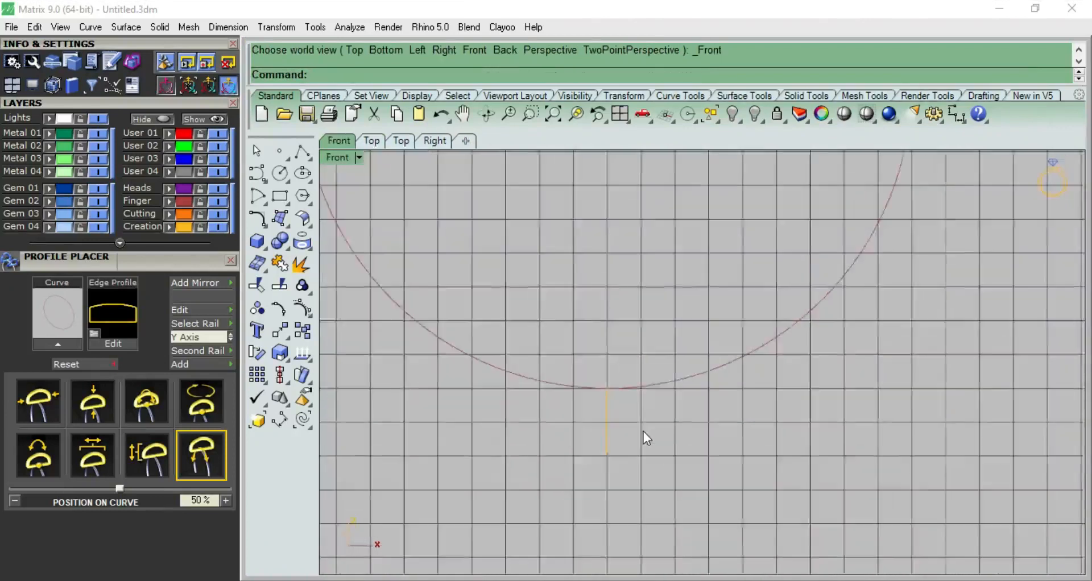
Show the bottom profile's control points and measure its height in the right view.
left_click(603, 428)
key("F10")
key("ctrl+F3")
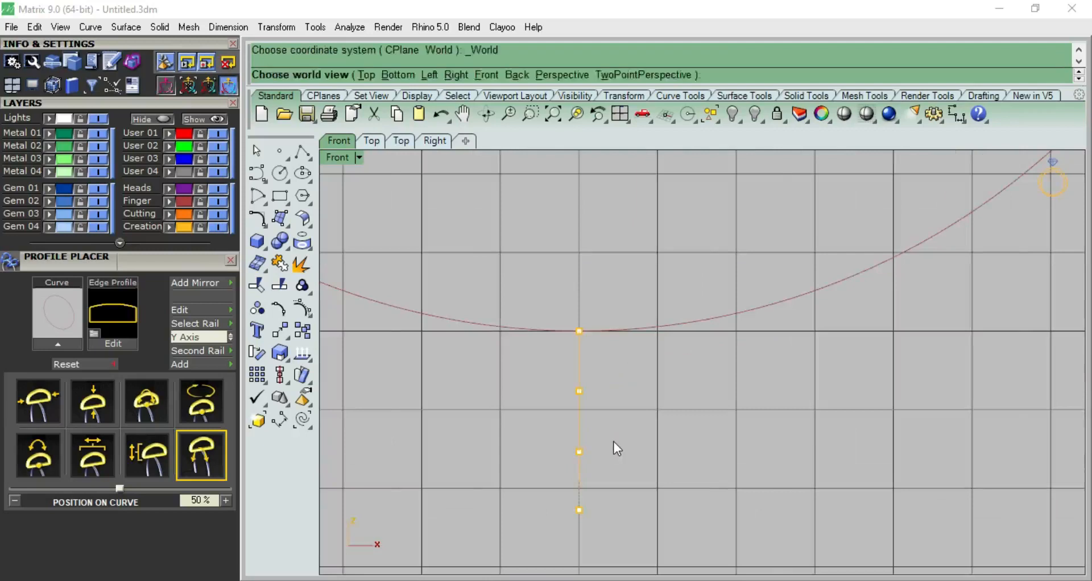
right_click_drag(620, 383, 620, 383)
left_click(960, 113)
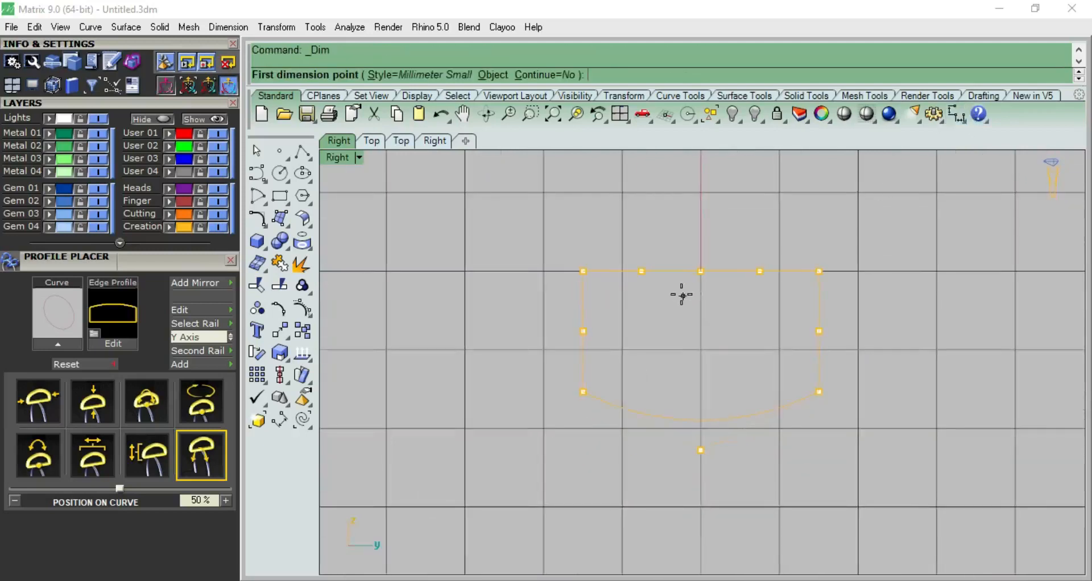
left_click(701, 271)
left_click(701, 426)
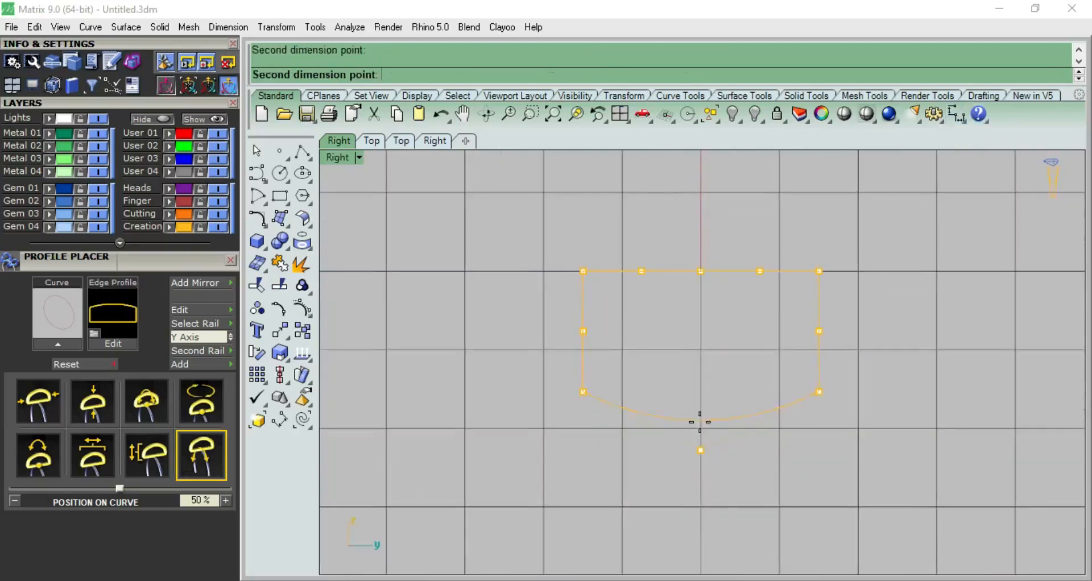
scroll(707, 419, "down", 6)
key("Escape")
Move the five lower side and base control points of the bottom profile up by 0.3 mm to thin it.
scroll(762, 377, "up", 6)
left_click_drag(490, 356, 801, 494)
left_click(657, 378)
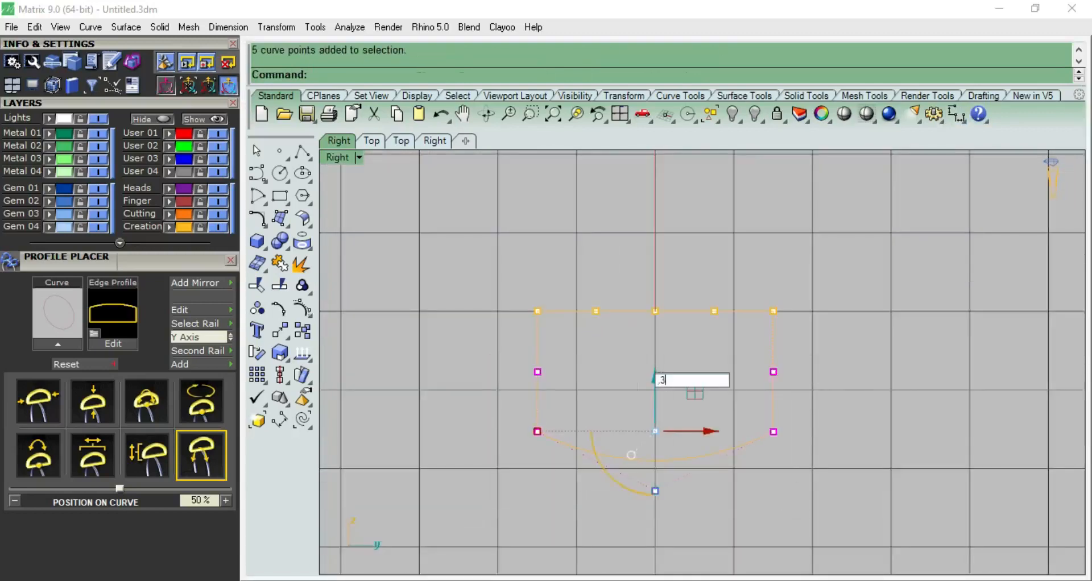
type(".3")
key("Return")
key("Escape")
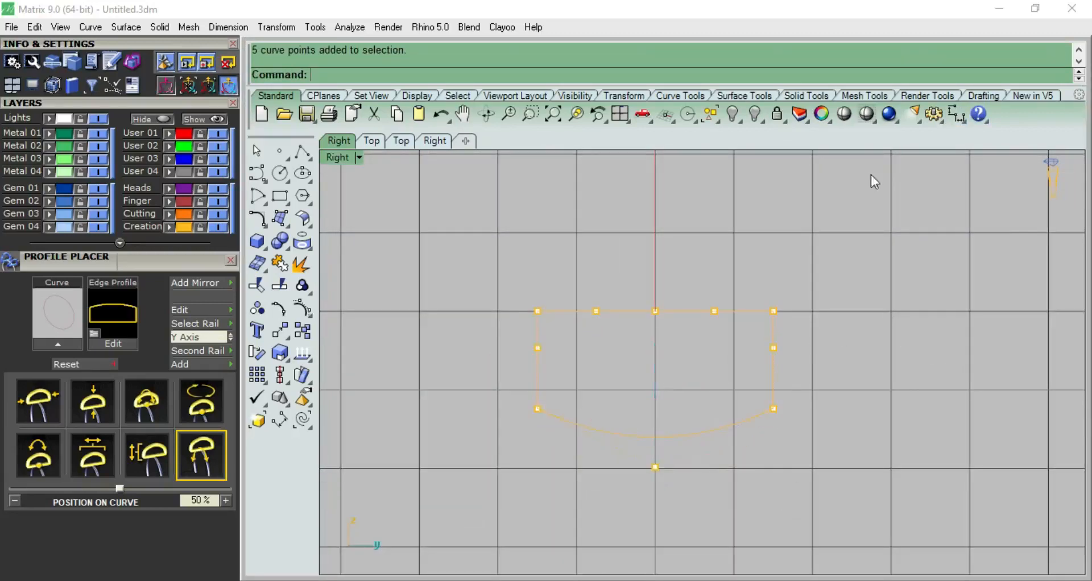
Measure the thinned bottom profile from its upper edge to the curved base.
left_click(966, 117)
left_click(655, 311)
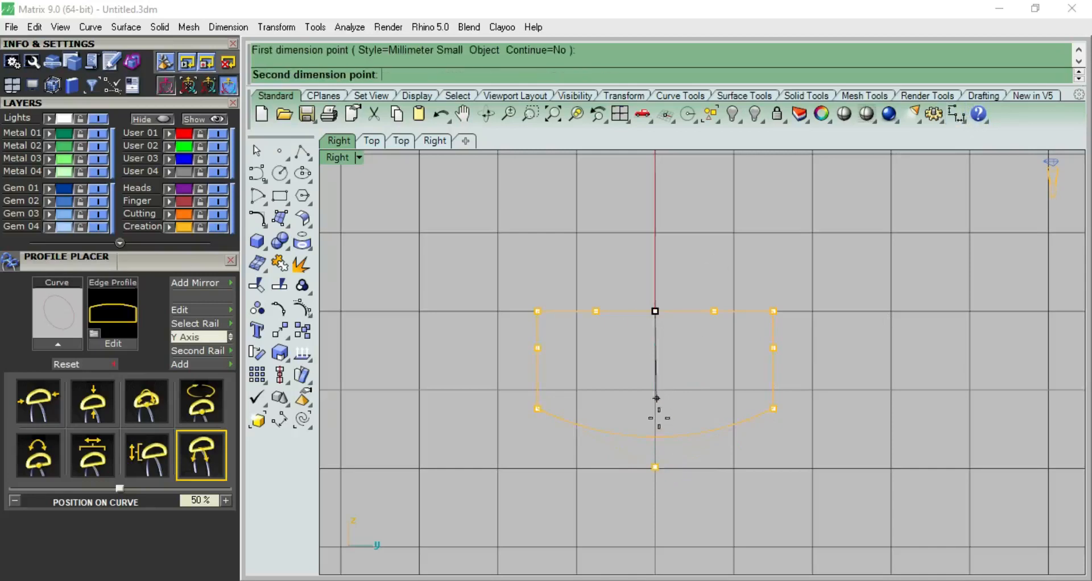
left_click(655, 437)
scroll(715, 434, "down", 5)
key("Escape")
key("Escape")
scroll(715, 429, "down", 14)
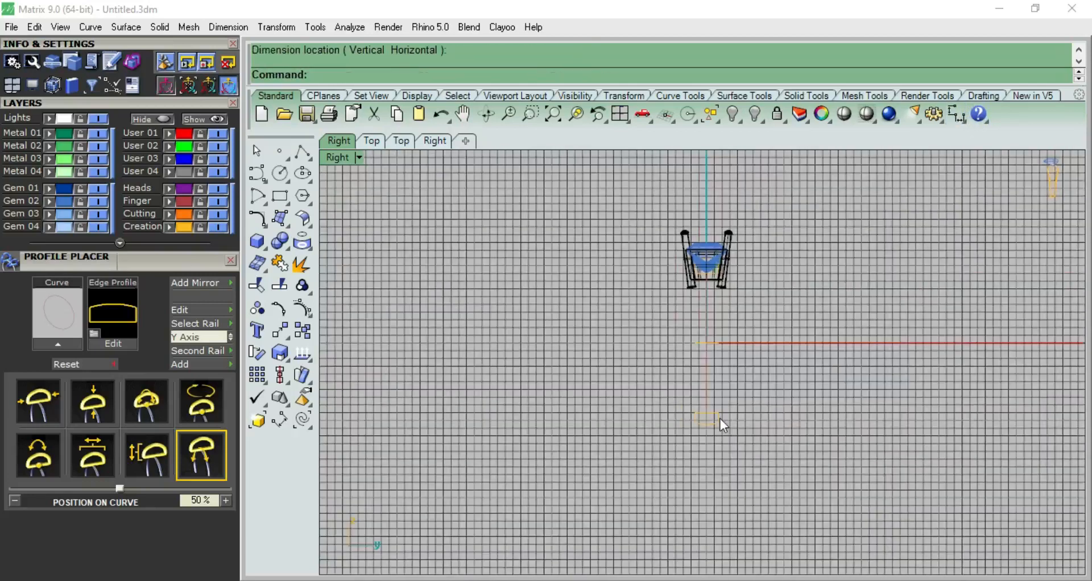
Show the side profile's control points in the front view and measure its thickness out from the rail.
key("F2")
scroll(783, 342, "up", 10)
left_click(789, 352)
key("F10")
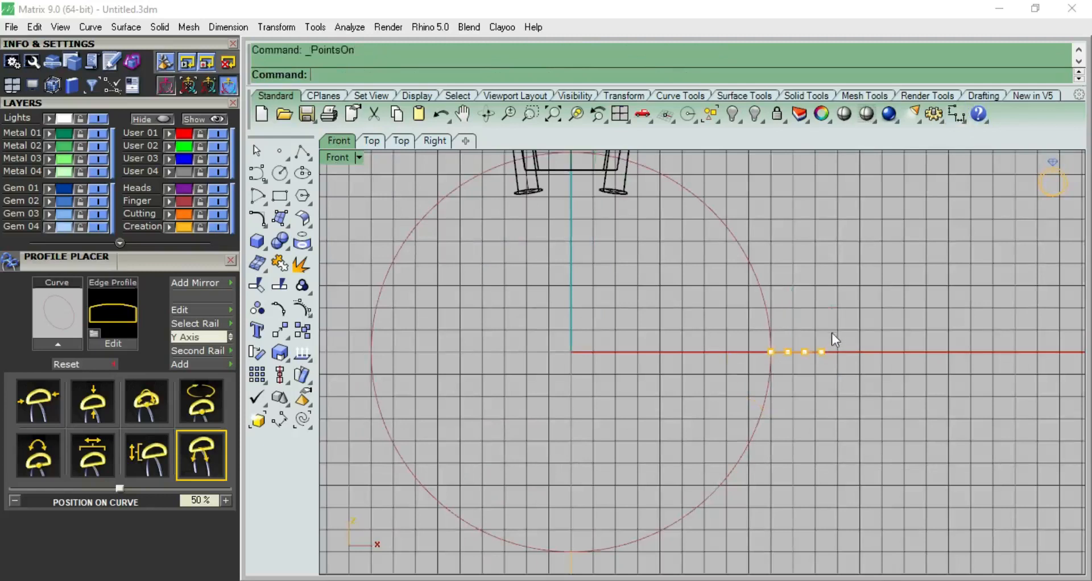
scroll(832, 332, "up", 4)
left_click(956, 114)
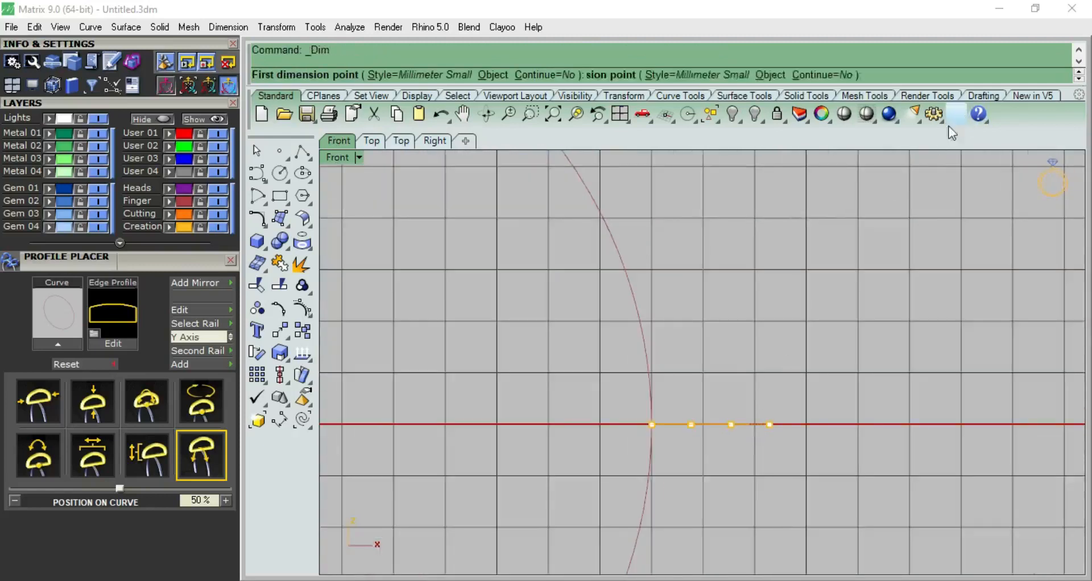
left_click(652, 424)
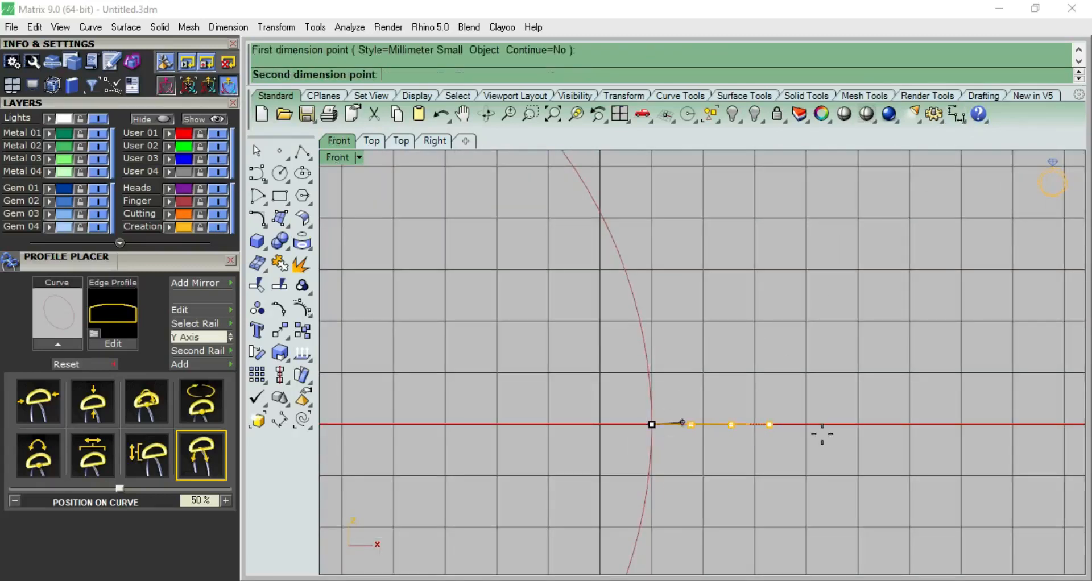
left_click(767, 423)
scroll(767, 423, "down", 3)
key("Escape")
scroll(678, 379, "down", 2)
scroll(507, 304, "up", 6)
Try narrowing the profile at the top of the rail symmetrically in the right view.
key("F3")
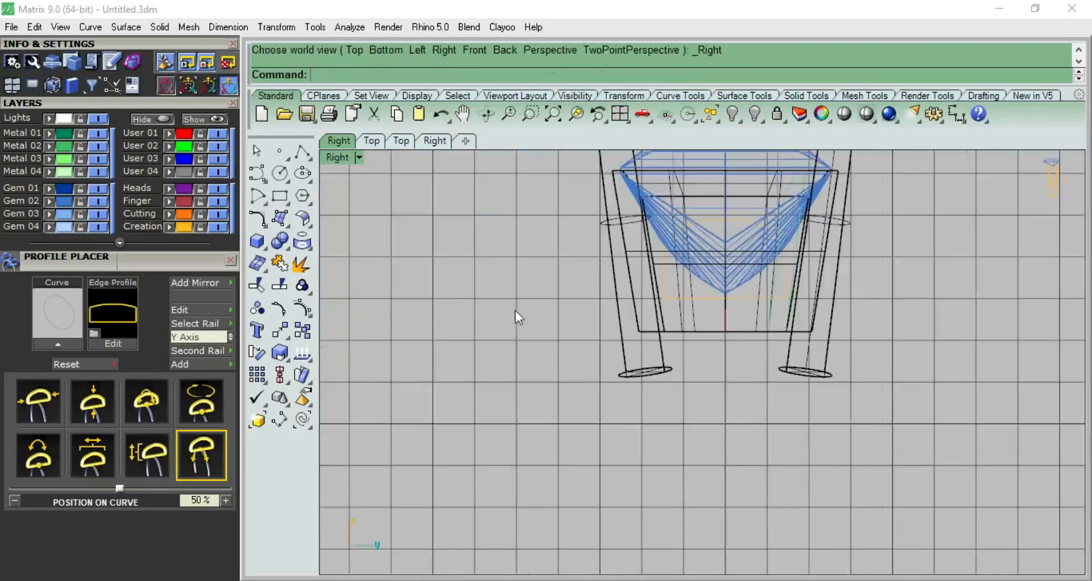
left_click(739, 304)
key("F10")
right_click_drag(750, 299, 716, 284)
scroll(715, 284, "down", 5)
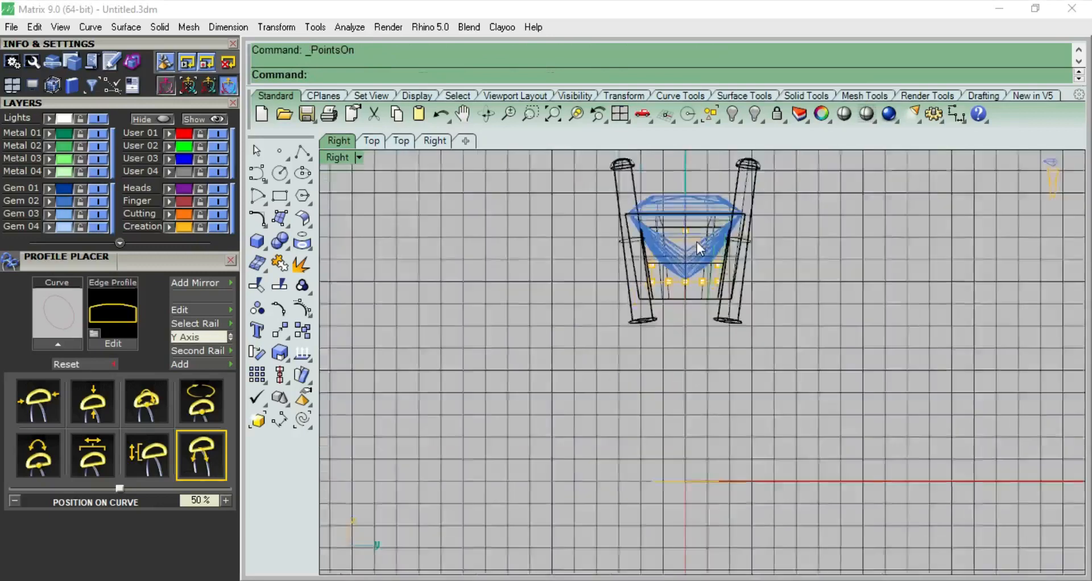
scroll(697, 251, "up", 6)
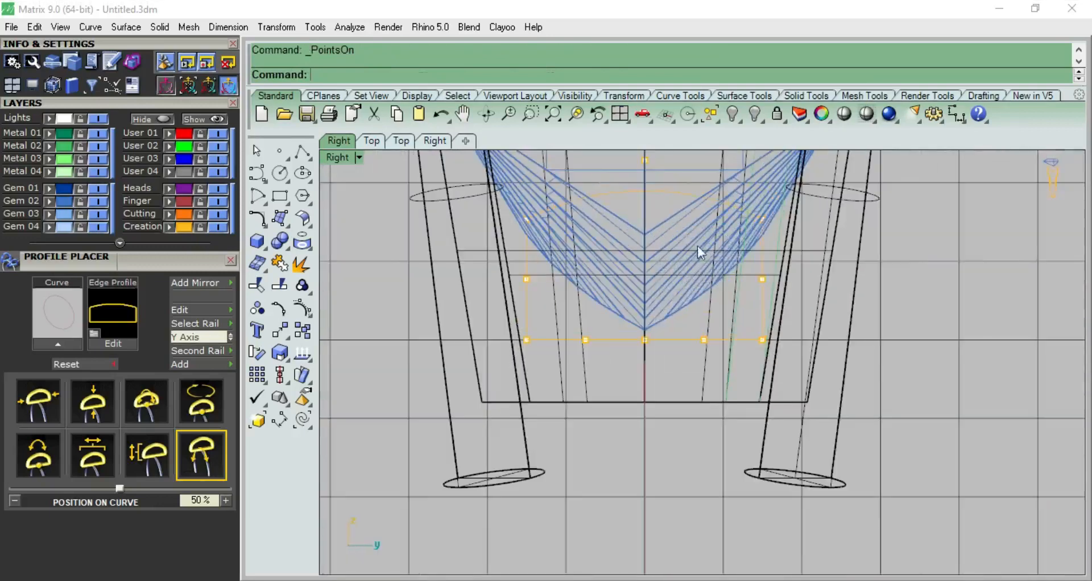
left_click(672, 196)
left_click_drag(530, 266, 576, 266)
Measure the width of the top profile along its straight base.
left_click(956, 116)
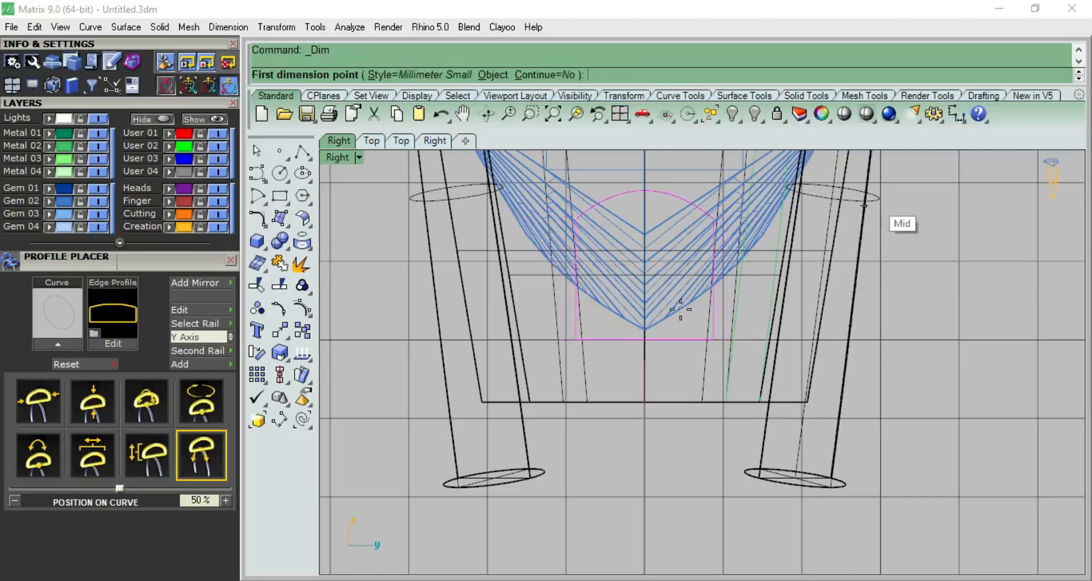
left_click(576, 339)
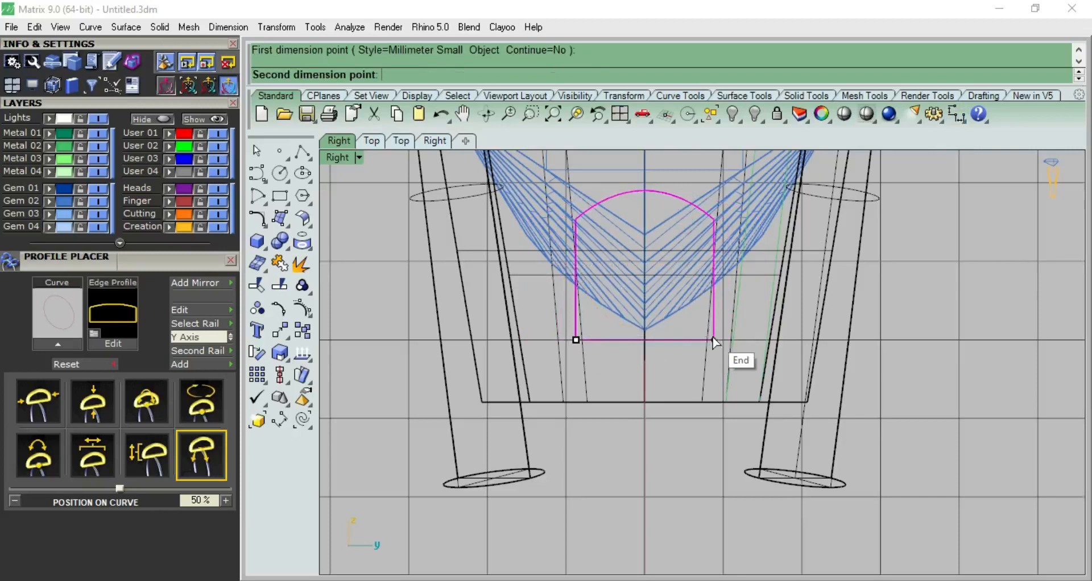
left_click(714, 340)
scroll(704, 358, "down", 8)
key("Escape")
Widen the top profile symmetrically back to match its original width.
scroll(663, 336, "up", 8)
left_click_drag(626, 310, 577, 311)
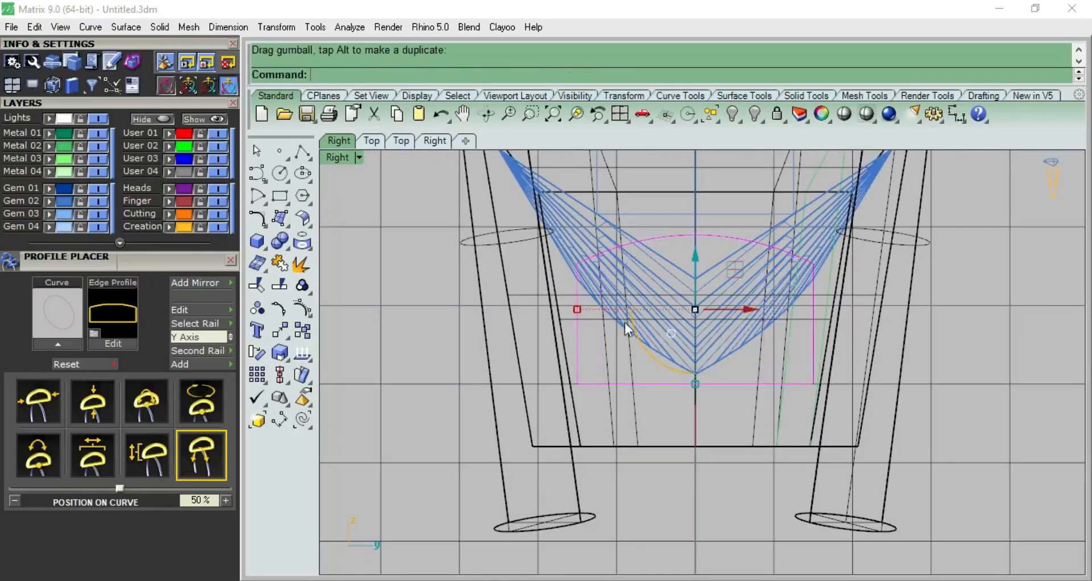
scroll(667, 310, "down", 4)
scroll(669, 309, "up", 4)
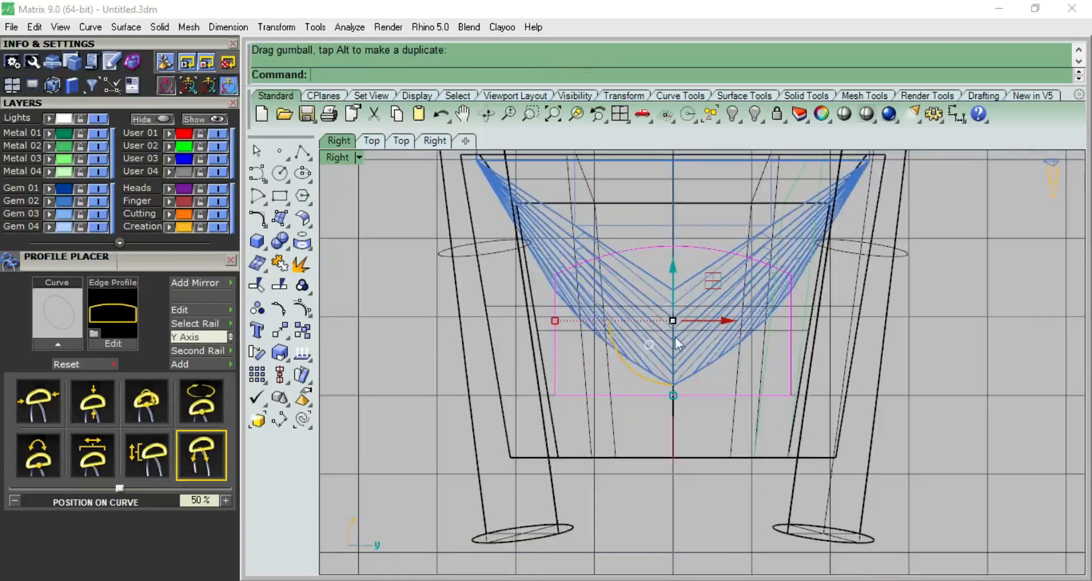
scroll(677, 344, "down", 6)
Raise the upper control points of the top profile to make it taller beneath the gem.
key("F10")
scroll(630, 341, "up", 6)
scroll(425, 306, "down", 3)
left_click_drag(384, 269, 744, 333)
left_click_drag(612, 260, 615, 209)
scroll(817, 285, "down", 3)
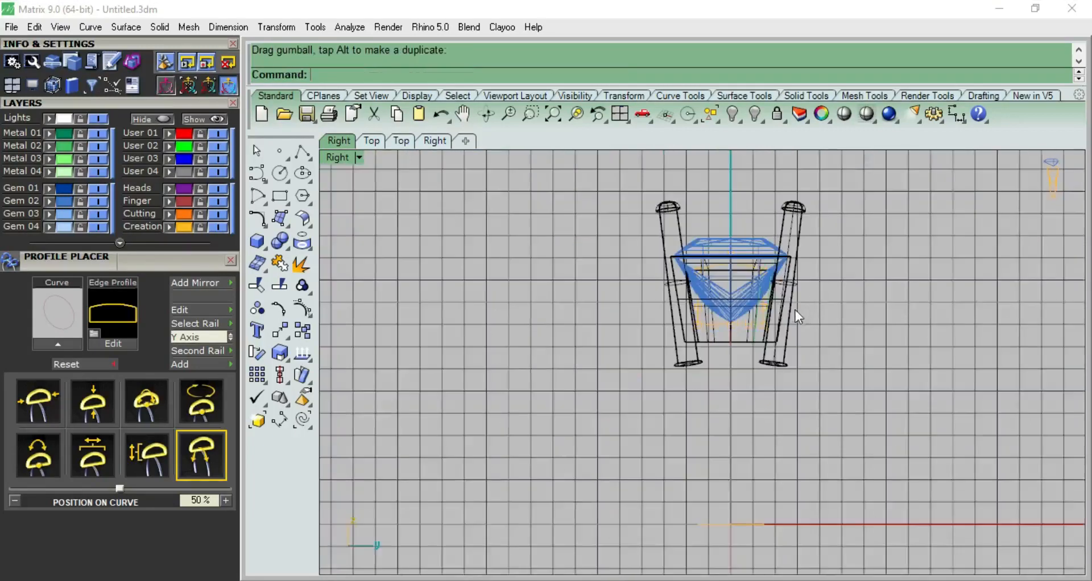
Assign the prong setting to the Metal 03 layer, then turn off the Metal 03 and Gem 02 layers.
scroll(776, 352, "down", 5)
key("F4")
scroll(780, 387, "up", 5)
right_click_drag(780, 392, 777, 457)
scroll(777, 458, "down", 3)
scroll(784, 267, "up", 4)
key("ctrl+a")
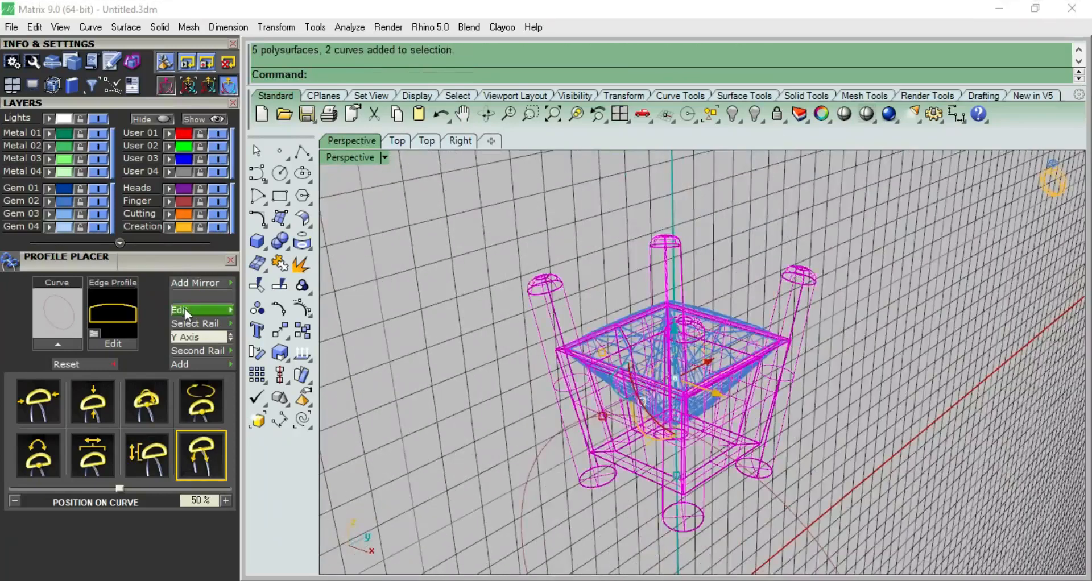
left_click(48, 160)
left_click(99, 158)
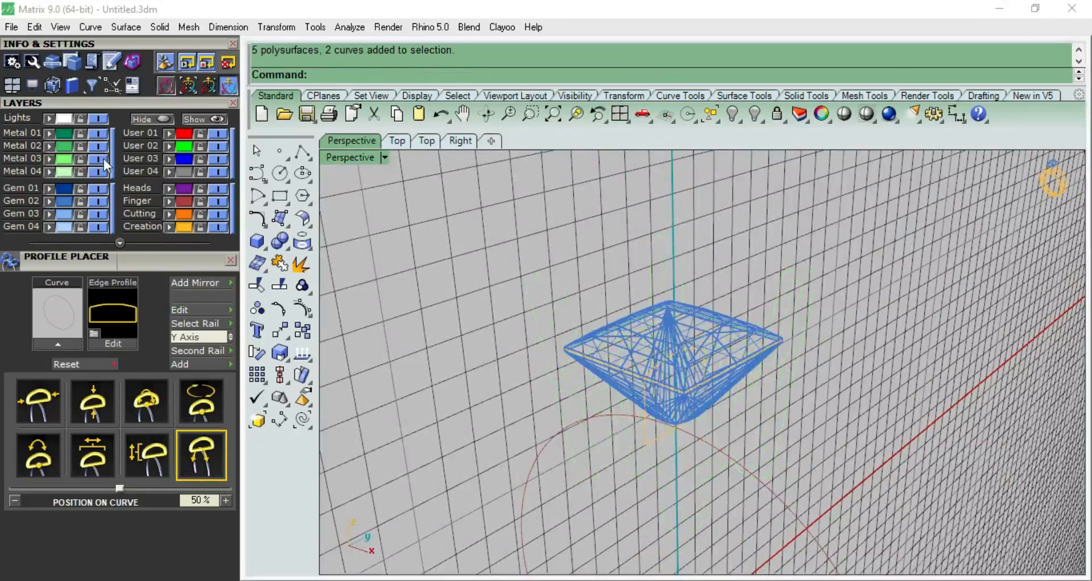
left_click(99, 202)
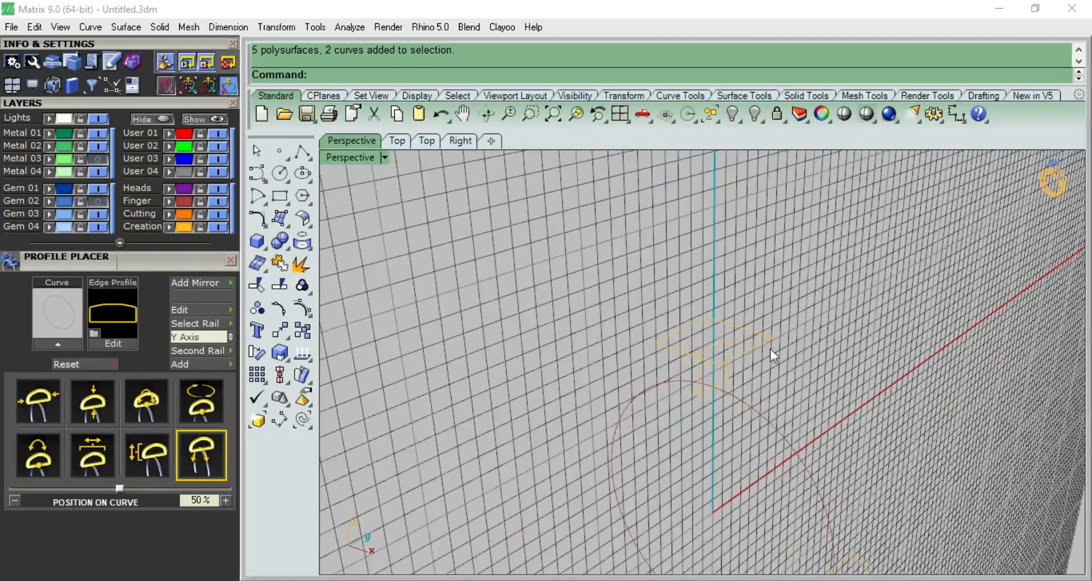
Hide the square outline curve above the ring rail.
left_click(763, 336)
key("ctrl+h")
right_click_drag(709, 251, 736, 372)
Start a one-rail sweep along the ring rail with the bottom, side and top profiles as cross sections.
left_click_drag(125, 106, 86, 415)
left_click_drag(107, 114, 87, 254)
left_click(13, 144)
left_click(722, 467)
scroll(722, 467, "up", 4)
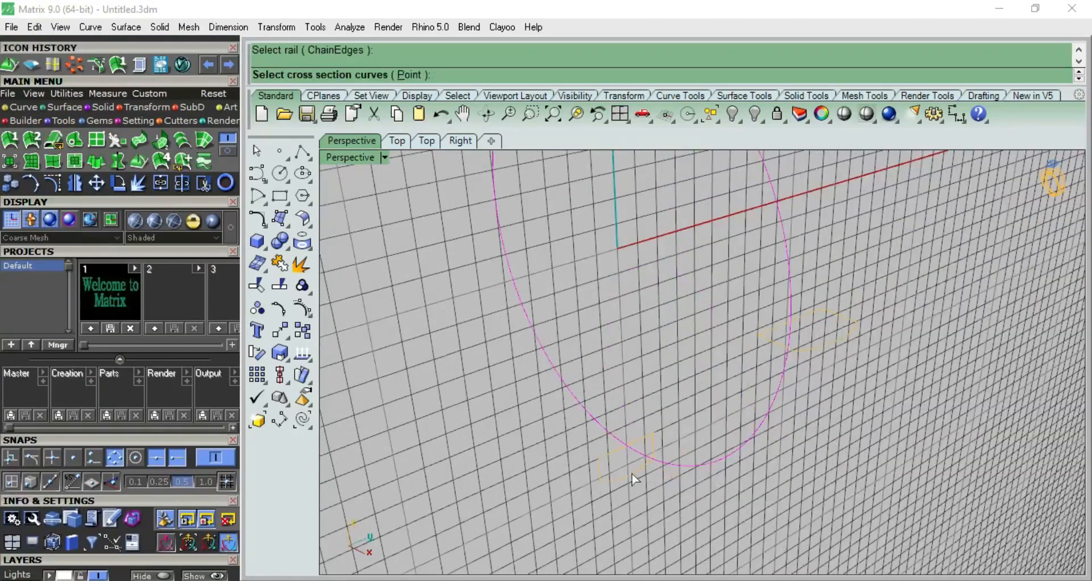
left_click(624, 472)
left_click(826, 347)
scroll(826, 348, "down", 5)
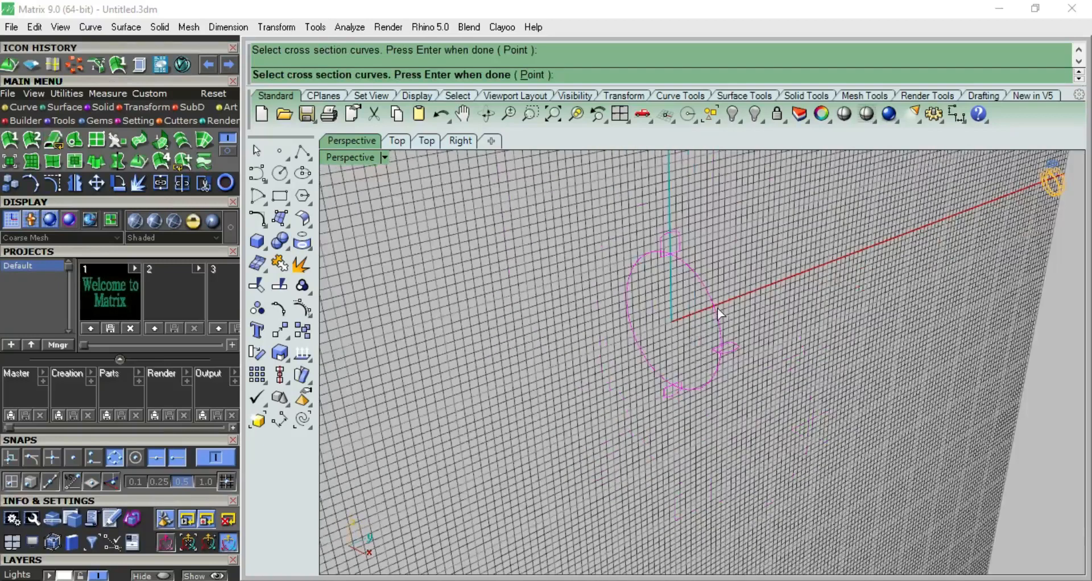
scroll(718, 309, "up", 2)
Accept the cross sections and seam points, and create the shank as a freeform closed sweep without simplification.
key("Return")
right_click_drag(752, 317, 684, 287)
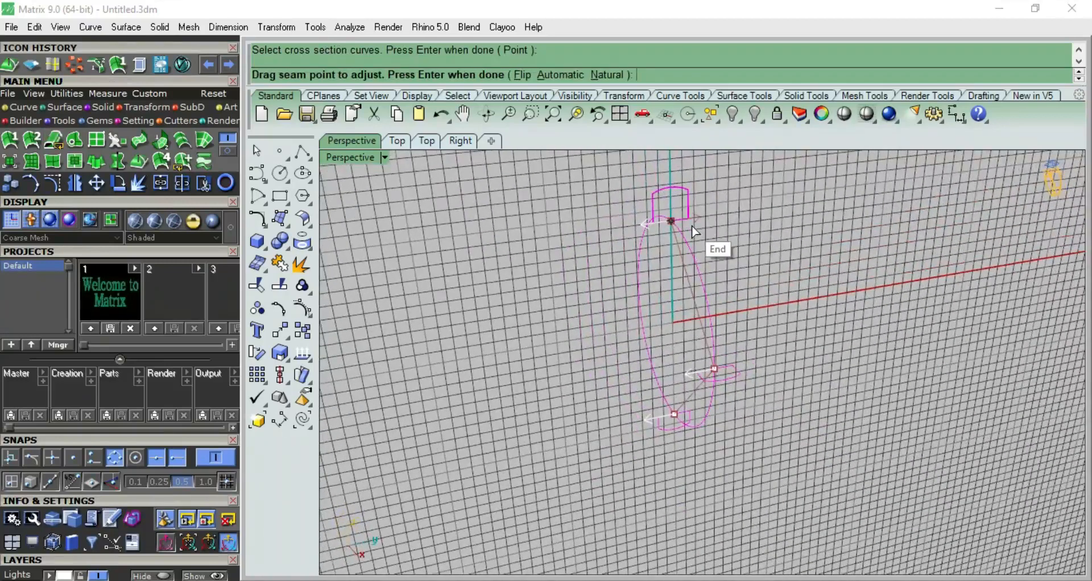
key("Return")
right_click_drag(692, 226, 703, 337)
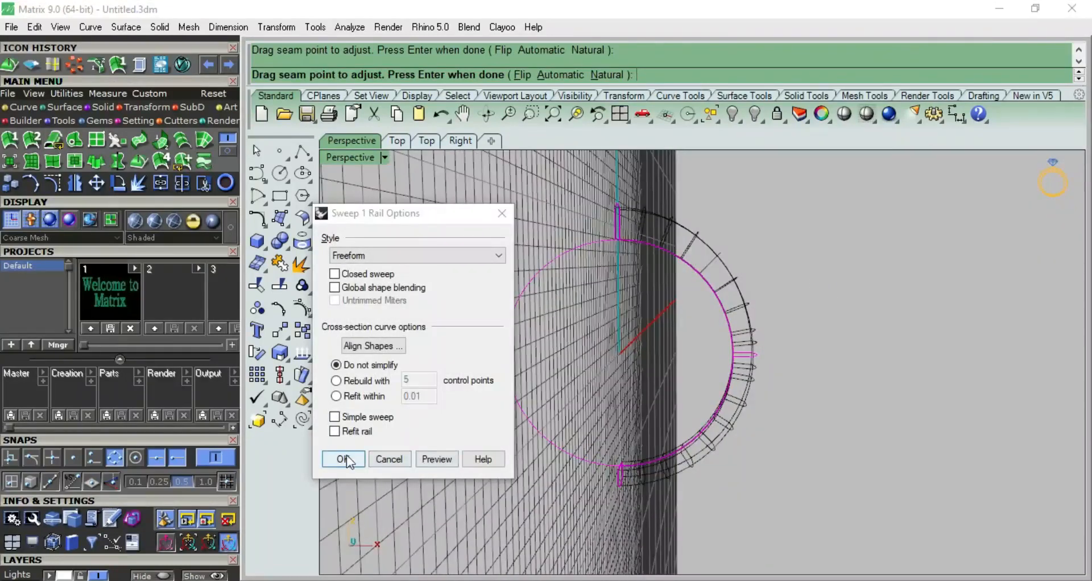
left_click(335, 274)
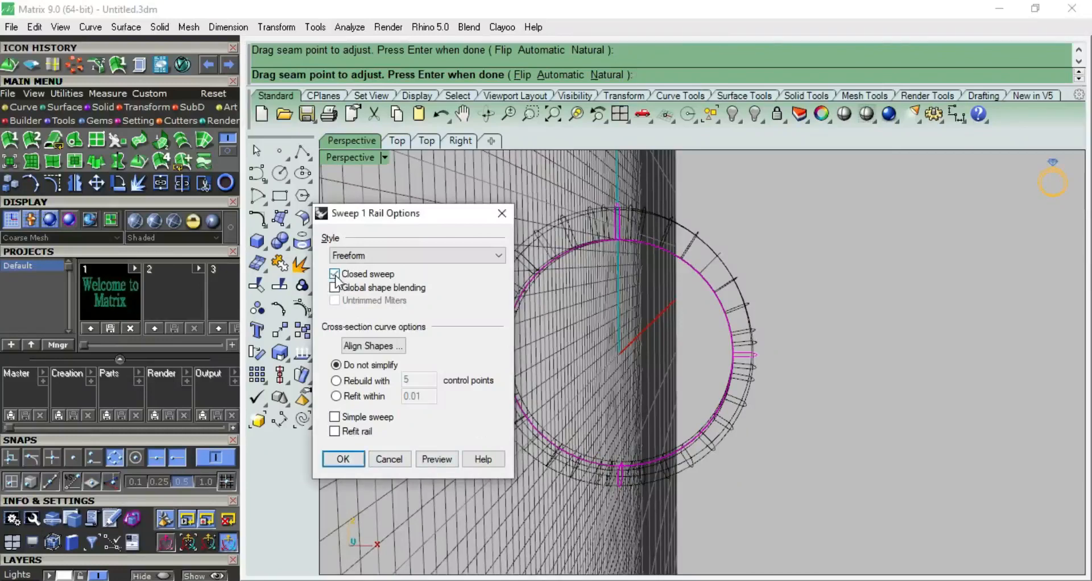
left_click(352, 457)
right_click_drag(592, 297, 508, 348)
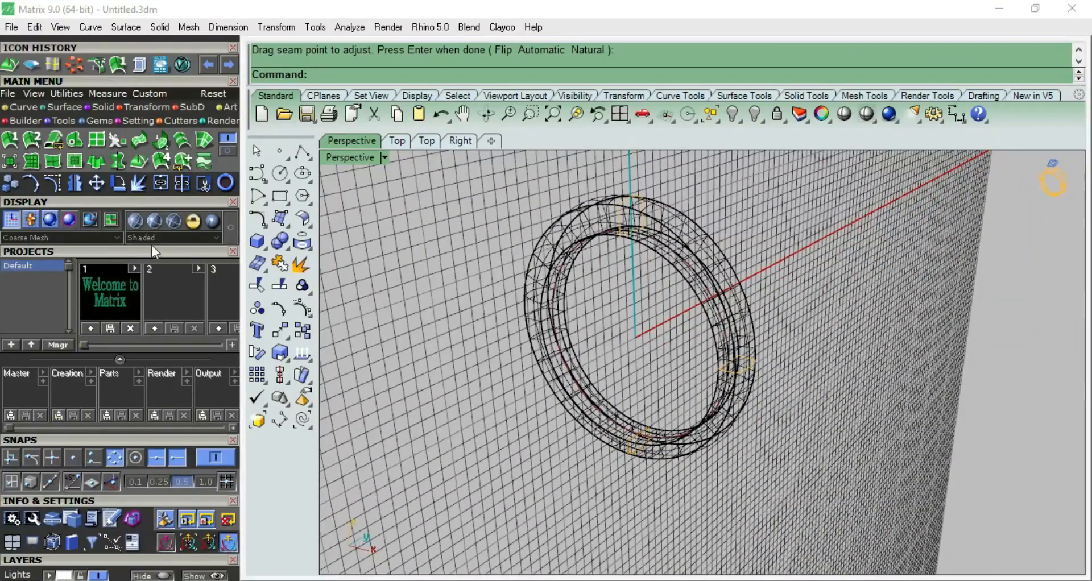
Turn the Metal 03 layer back on and check the setting against the shank in right and shaded front views.
left_click_drag(158, 251, 170, 146)
left_click(96, 516)
right_click_drag(725, 358, 617, 302)
key("ctrl+F3")
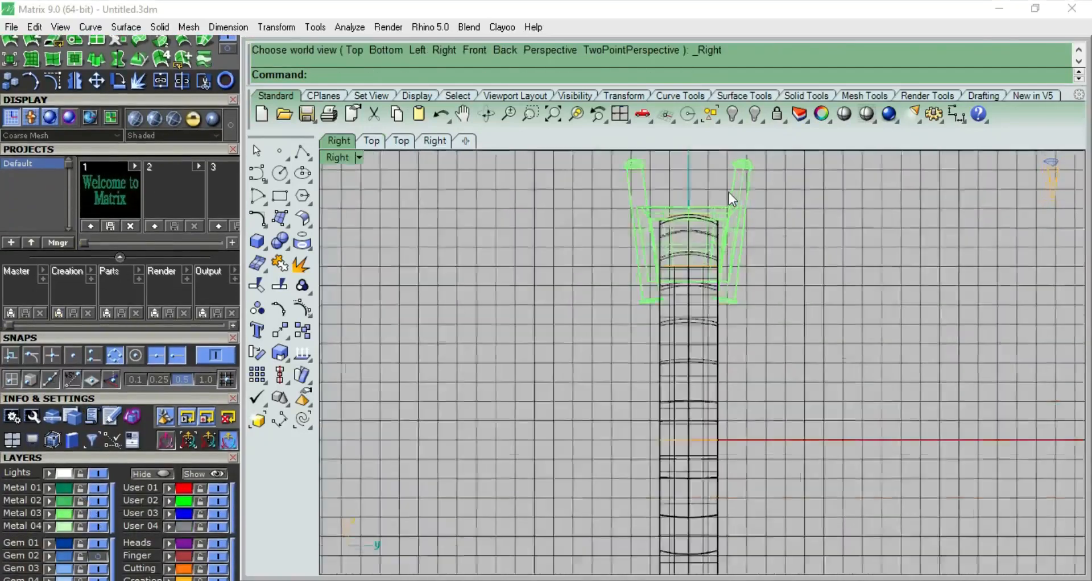
key("ctrl+F2")
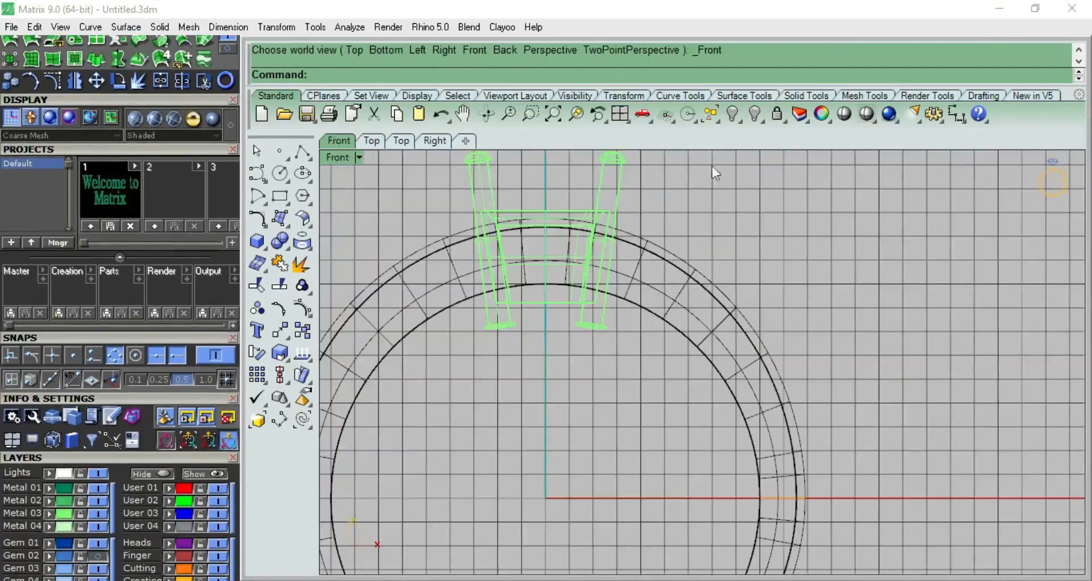
left_click(844, 114)
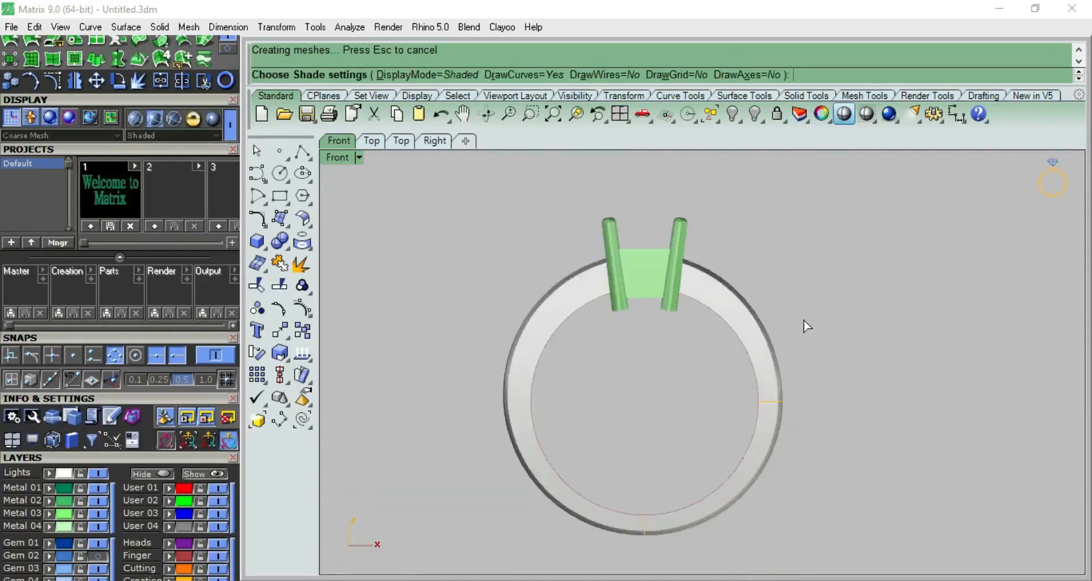
key("Escape")
Widen the top profile symmetrically in the right view by scaling all its control points, so the shank tapers towards the bottom.
scroll(671, 264, "up", 5)
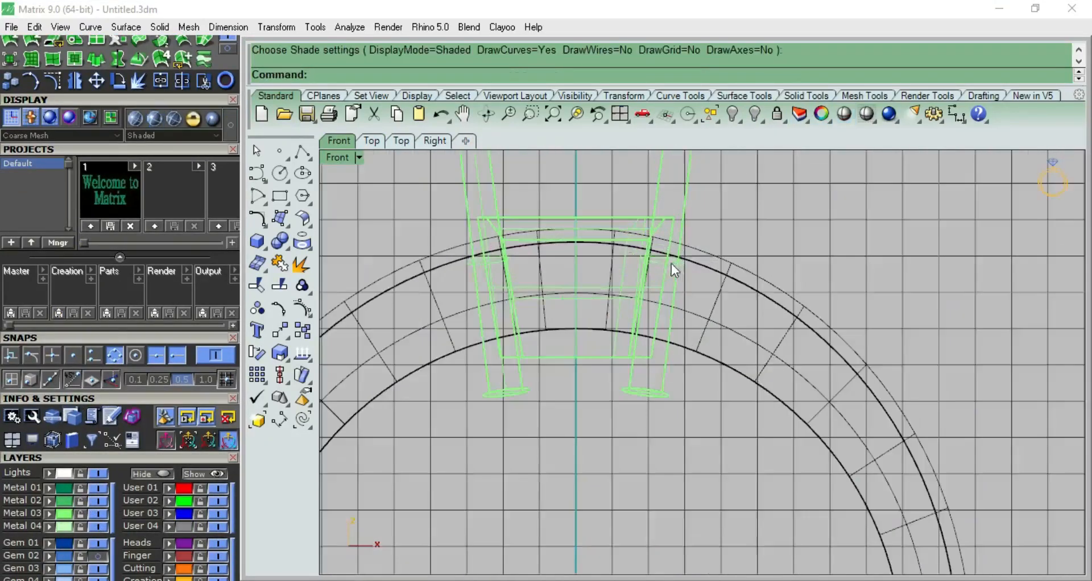
left_click(579, 276)
left_click(623, 317)
scroll(623, 313, "down", 8)
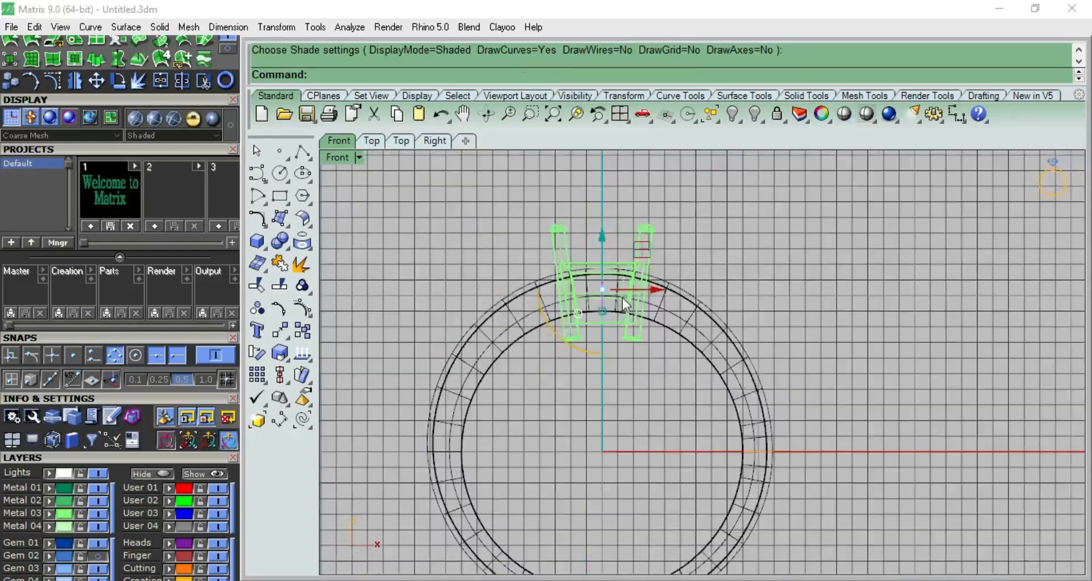
key("ctrl+F3")
right_click_drag(700, 341, 689, 270)
key("F10")
scroll(697, 212, "up", 1)
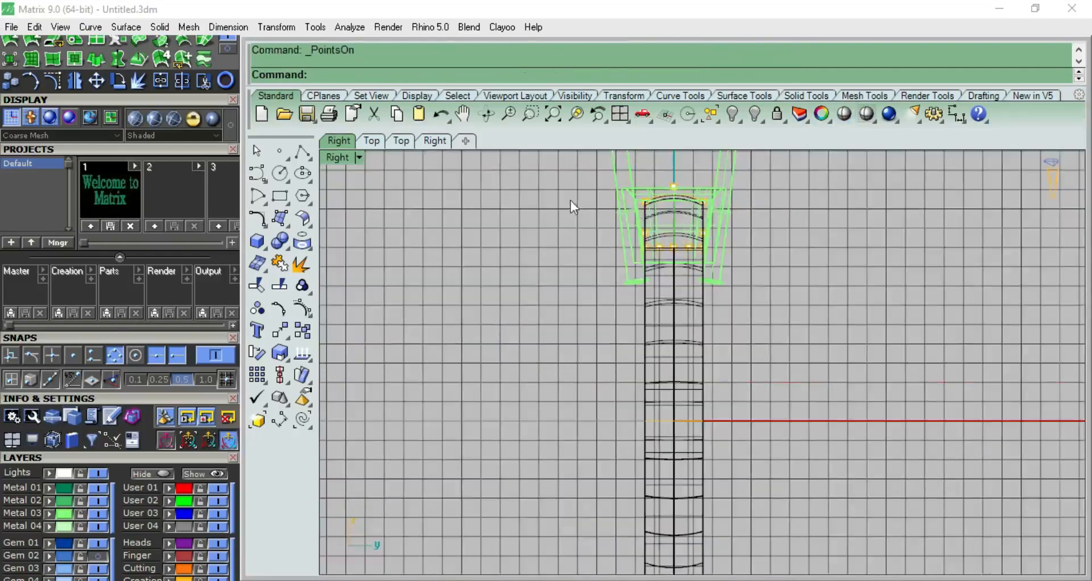
left_click_drag(556, 175, 729, 264)
left_click_drag(635, 217, 635, 218)
scroll(770, 322, "down", 6)
scroll(770, 321, "up", 6)
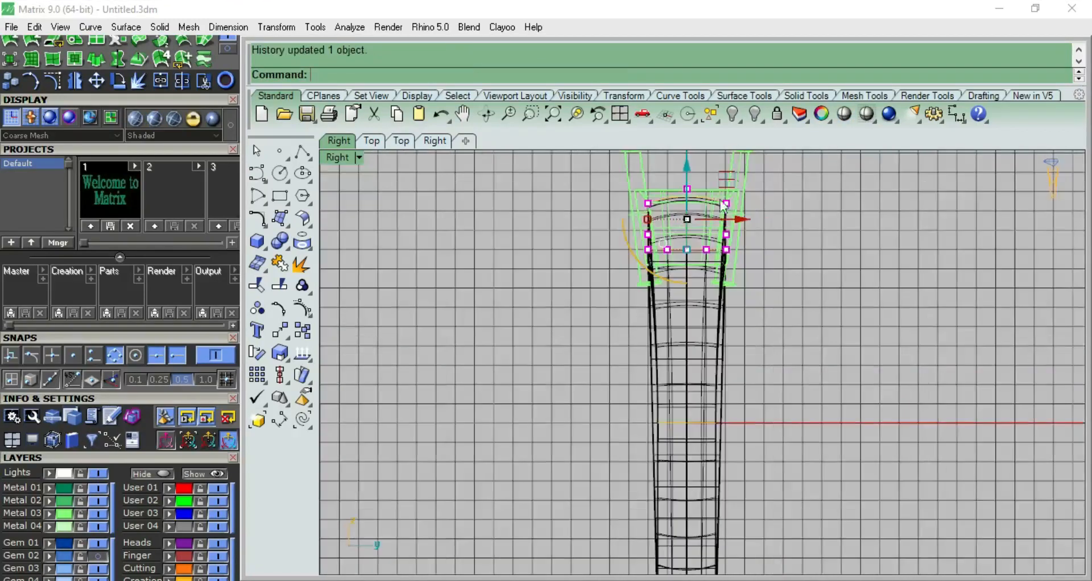
Shade the right view to inspect the tapered shank beneath the prong setting.
left_click(840, 118)
scroll(779, 245, "down", 6)
right_click_drag(800, 300, 742, 270)
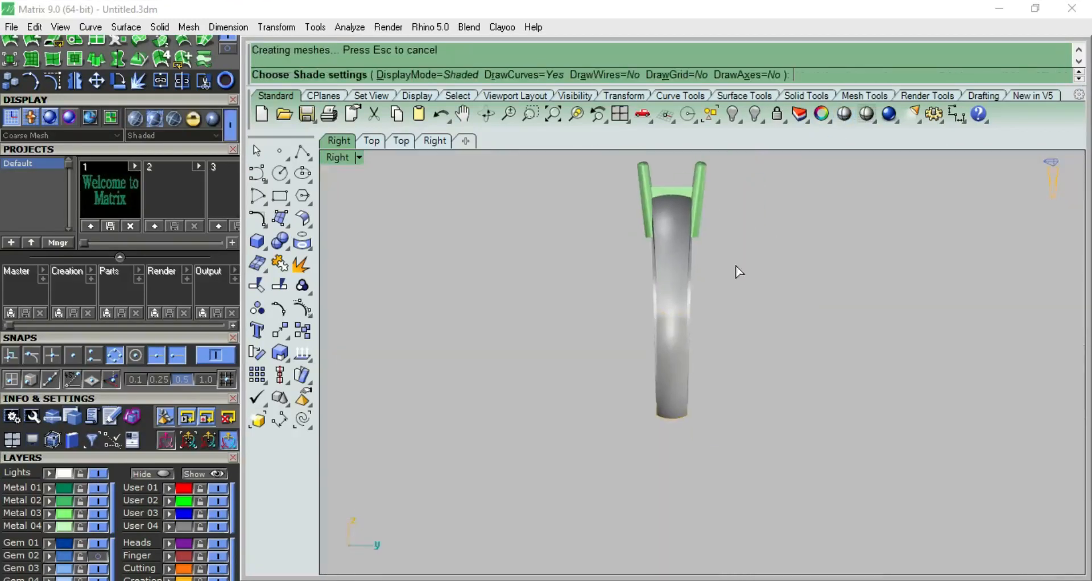
Leave the shaded view and undo the top profile's widening and the closed shank sweep.
key("Escape")
scroll(688, 220, "up", 5)
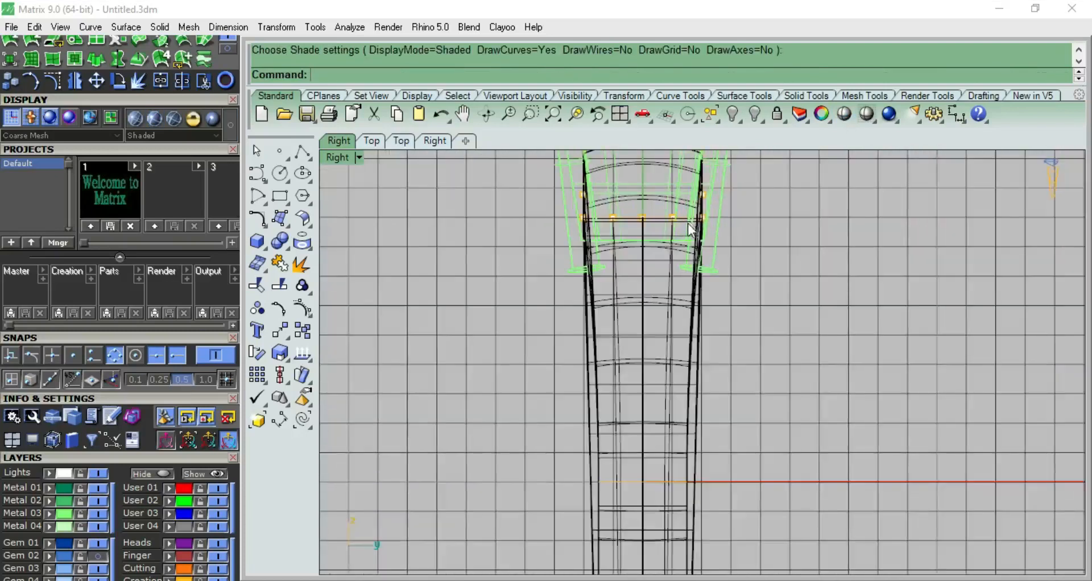
scroll(702, 247, "down", 4)
key("F6")
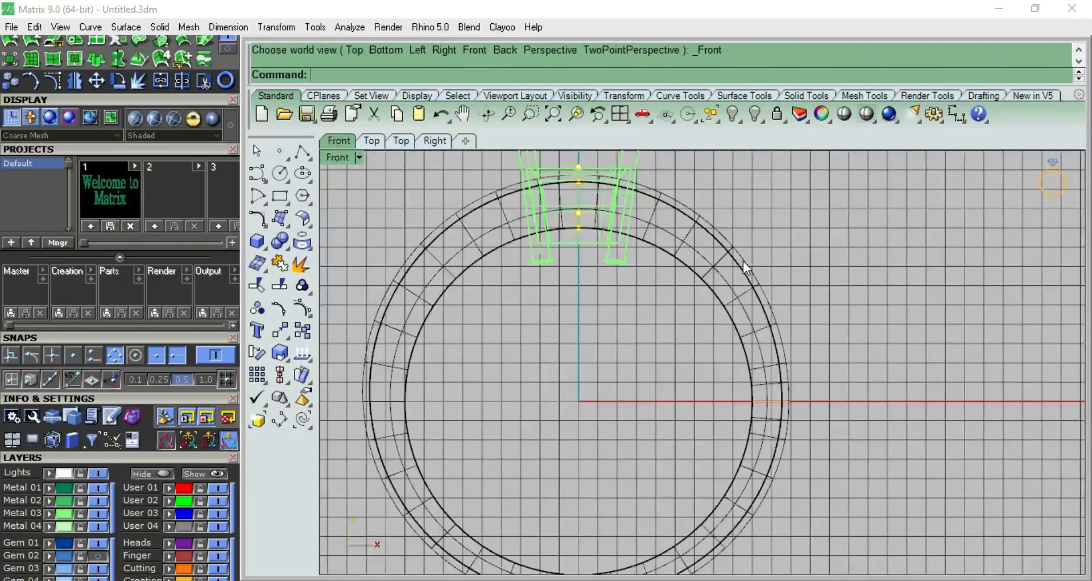
key("ctrl+F3")
key("ctrl+F2")
key("ctrl+z")
key("ctrl+z")
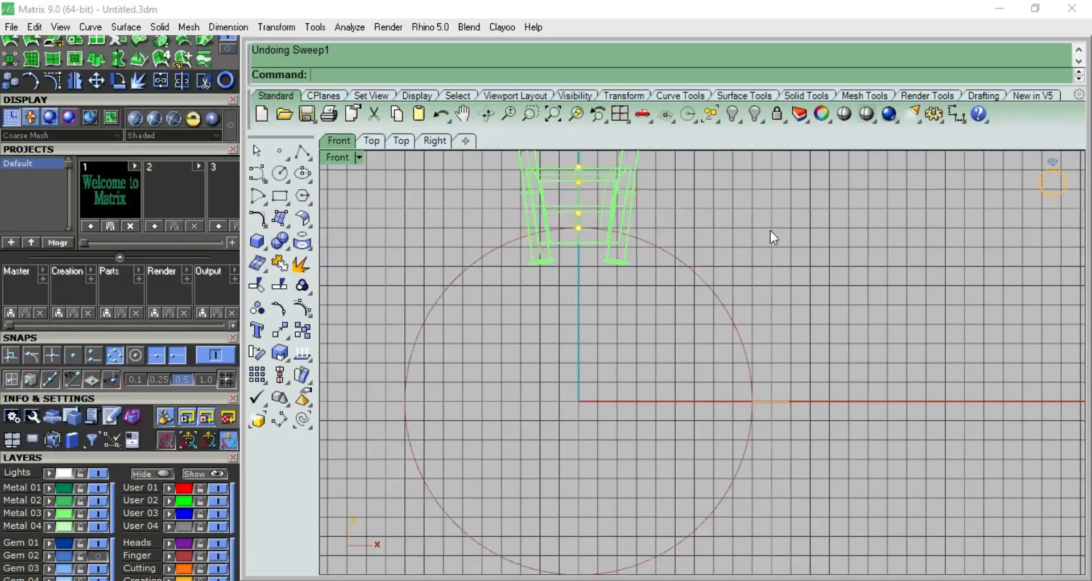
Start a one-rail sweep in perspective with the 18 mm circle as rail and the bottom, side and top profiles as cross sections.
key("ctrl+F4")
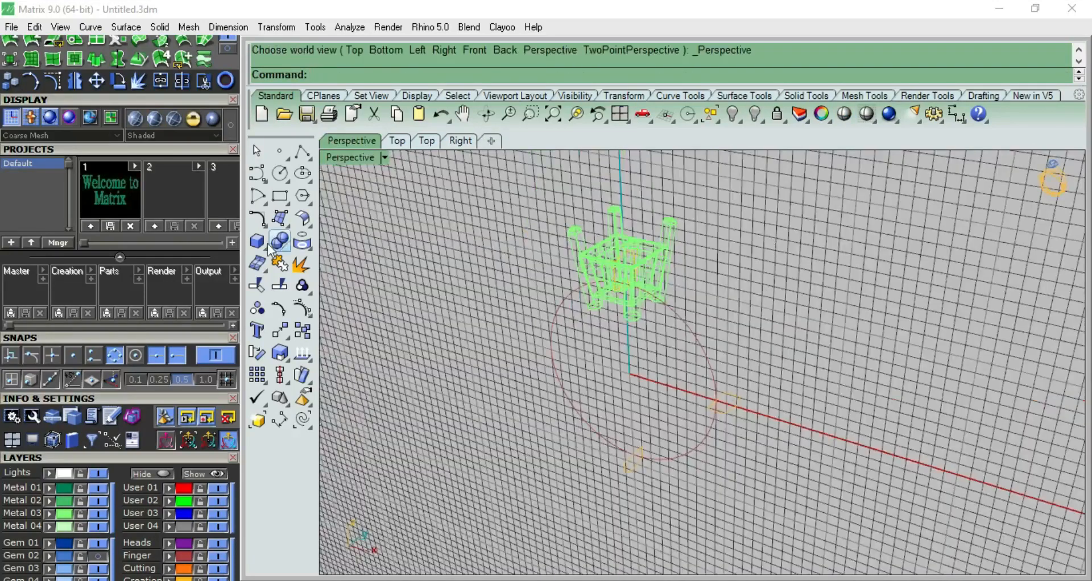
left_click_drag(97, 102, 104, 235)
left_click(11, 174)
left_click(662, 464)
left_click(636, 462)
left_click(725, 402)
scroll(666, 293, "up", 1)
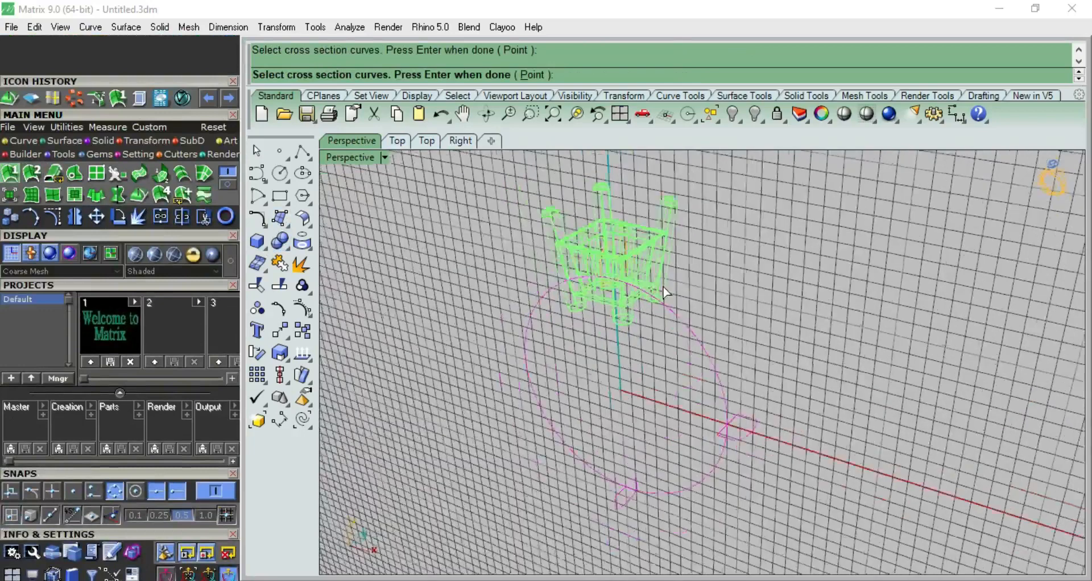
scroll(665, 293, "up", 3)
left_click(537, 197)
Accept the cross sections and seam points, and create the half shank as a freeform, non-closed sweep without simplification.
key("Return")
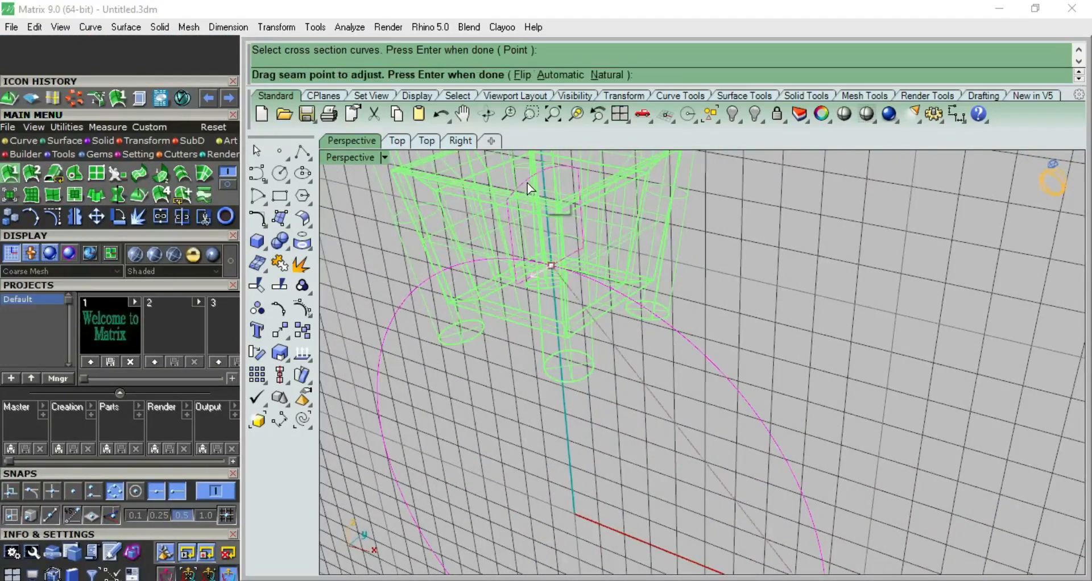
scroll(575, 229, "down", 5)
key("Return")
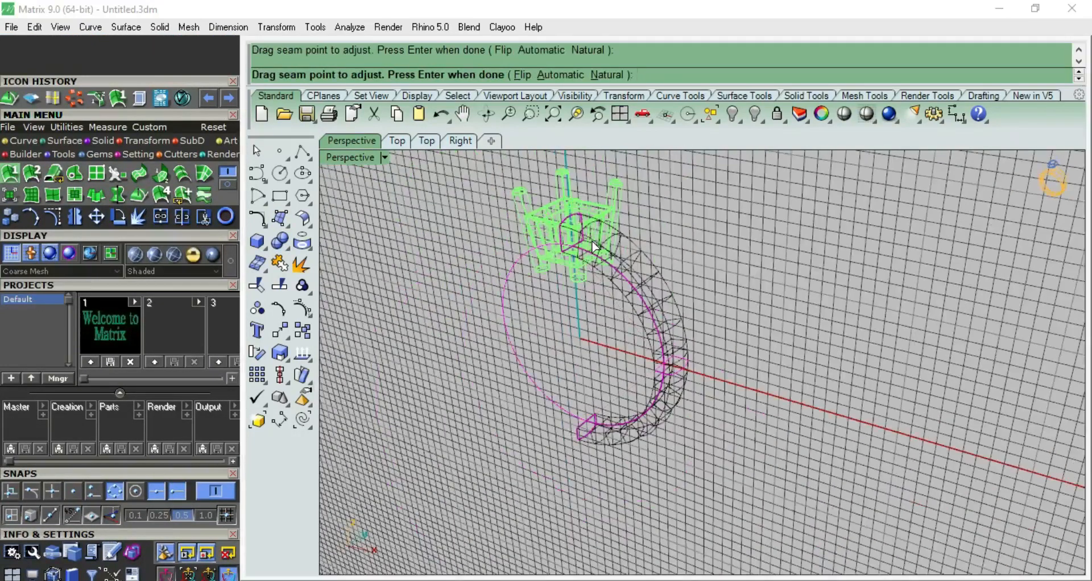
left_click(344, 462)
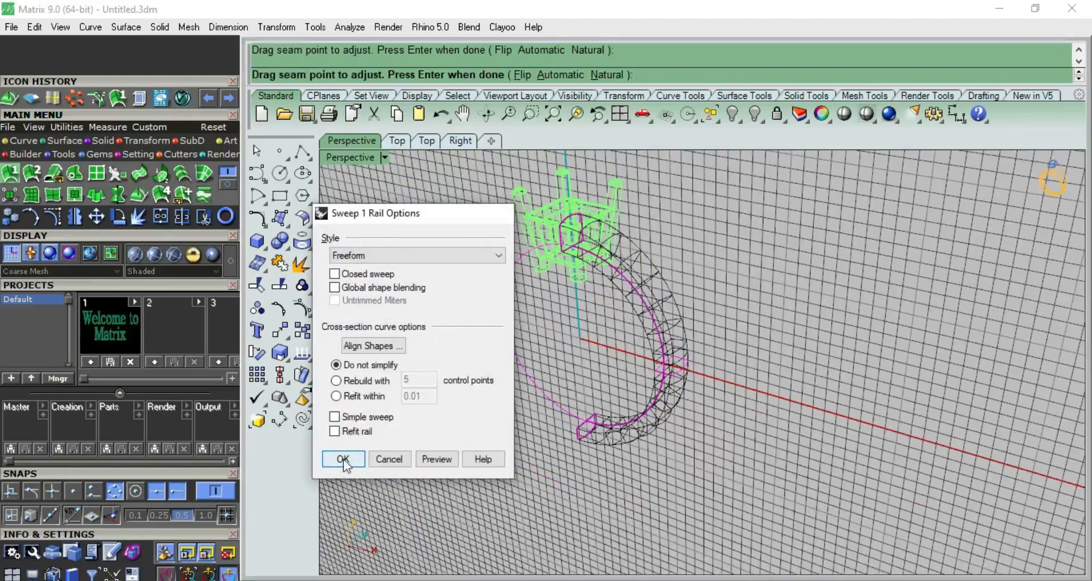
Select the top profile curve in the right view and scale it wider symmetrically beneath the setting.
scroll(661, 312, "up", 7)
right_click_drag(661, 312, 611, 319)
key("F7")
right_click_drag(688, 295, 680, 433)
scroll(632, 225, "up", 8)
left_click(641, 247)
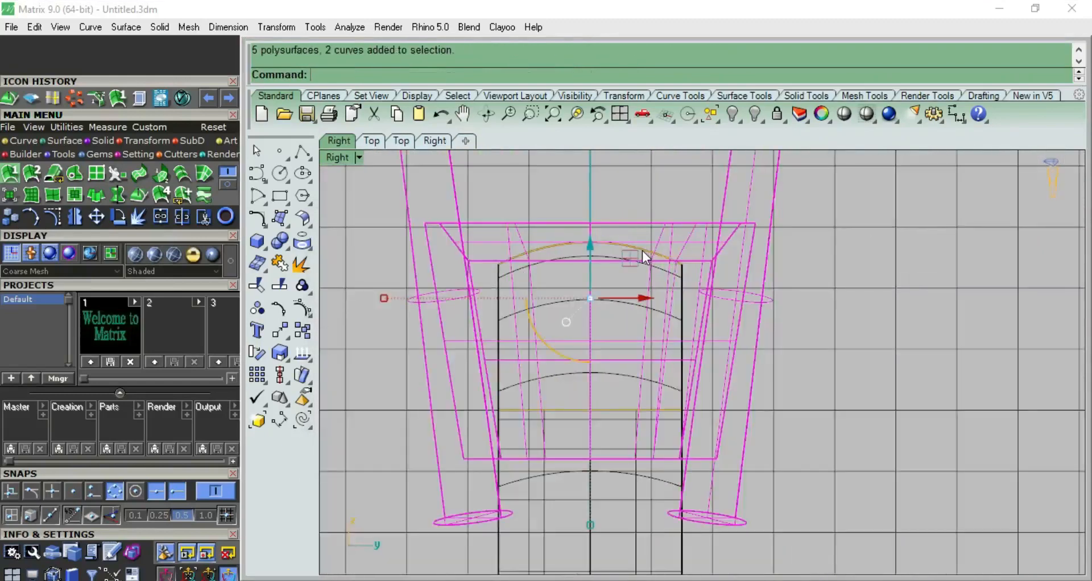
left_click(851, 308)
left_click(625, 251)
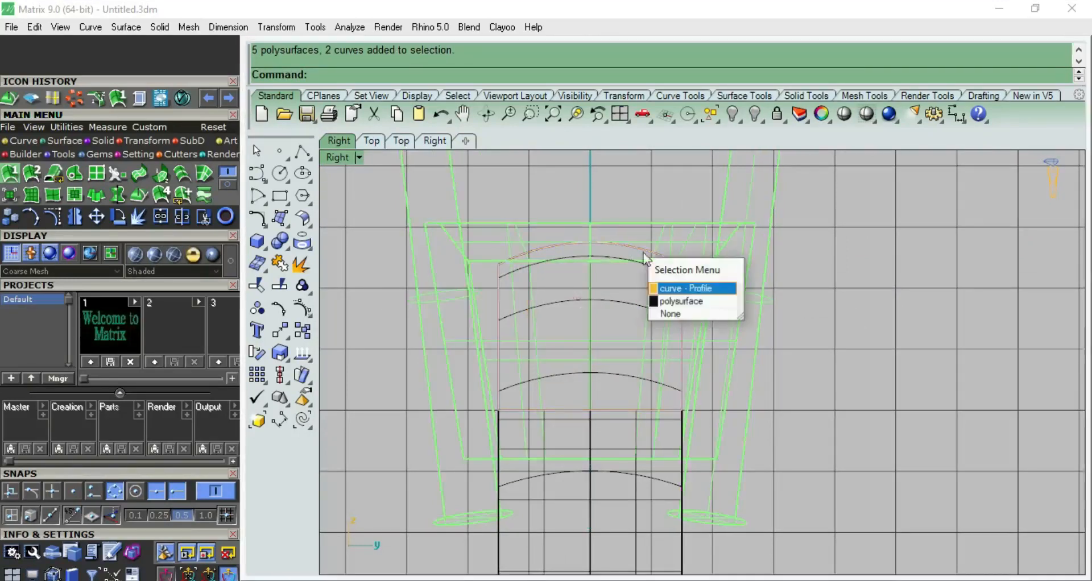
left_click(697, 285)
left_click_drag(685, 332, 713, 316)
scroll(745, 415, "down", 5)
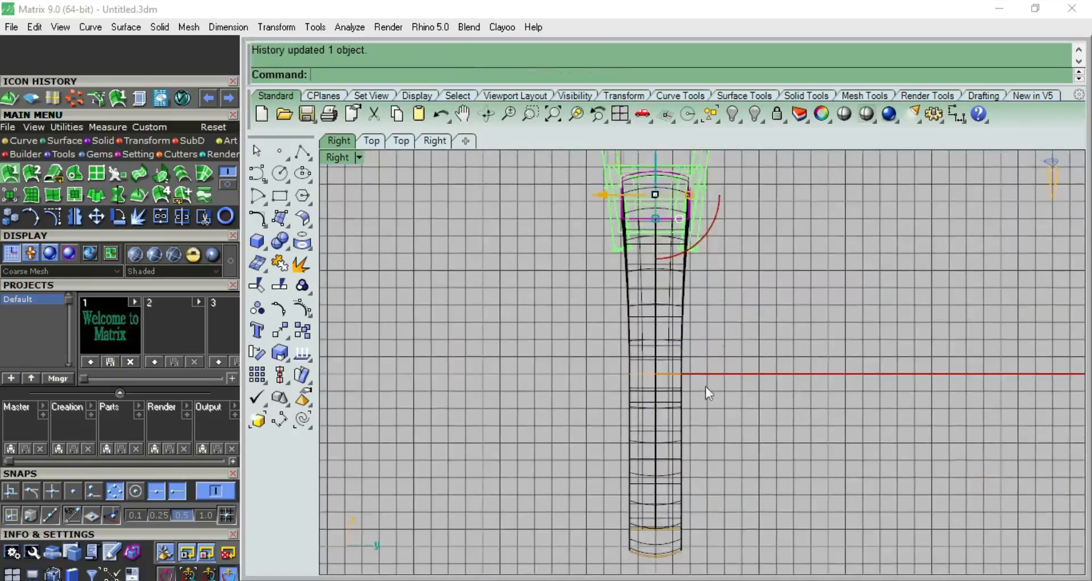
Scale the side profile curve at the shank's mid-height wider in the right view.
scroll(705, 386, "up", 5)
left_click(664, 337)
left_click(711, 376)
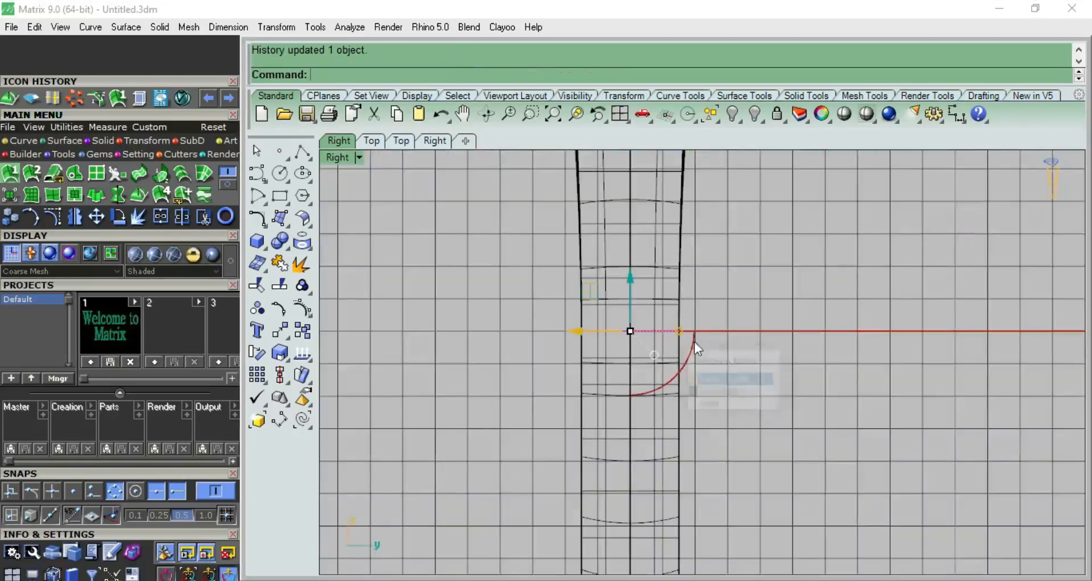
mouse_move(681, 330)
left_mouse_down()
mouse_move(703, 334)
mouse_move(692, 339)
left_mouse_up()
scroll(713, 341, "down", 8)
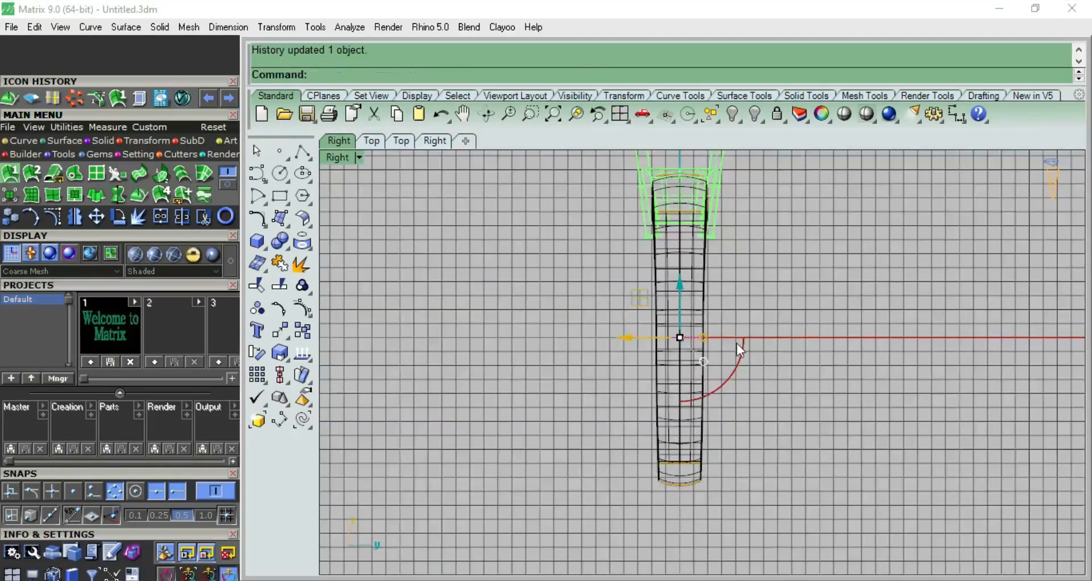
Scale the top profile slightly wider again in the right view and check its edges against the prongs.
right_click_drag(729, 341, 678, 331)
left_click(695, 232)
scroll(678, 238, "up", 5)
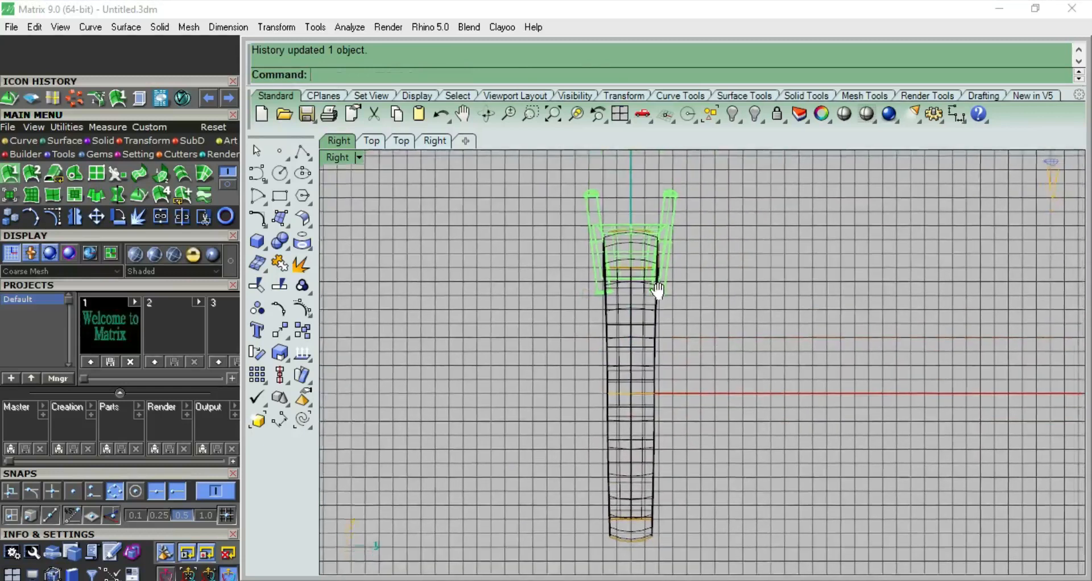
left_click(646, 214)
left_click(678, 251)
left_click_drag(656, 268, 655, 265)
scroll(779, 373, "down", 4)
scroll(726, 265, "down", 6)
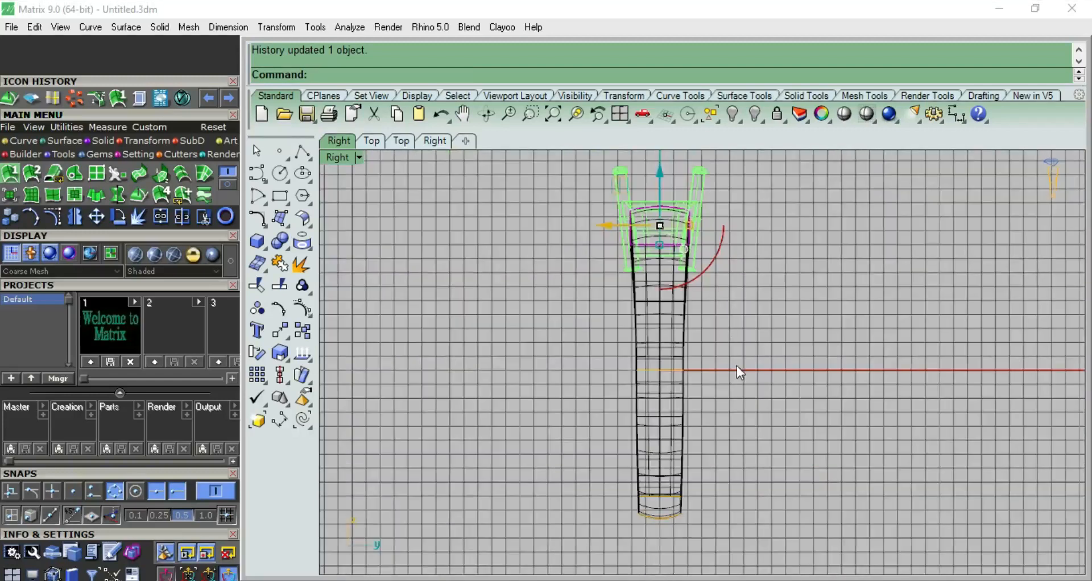
scroll(728, 367, "up", 4)
scroll(633, 222, "up", 7)
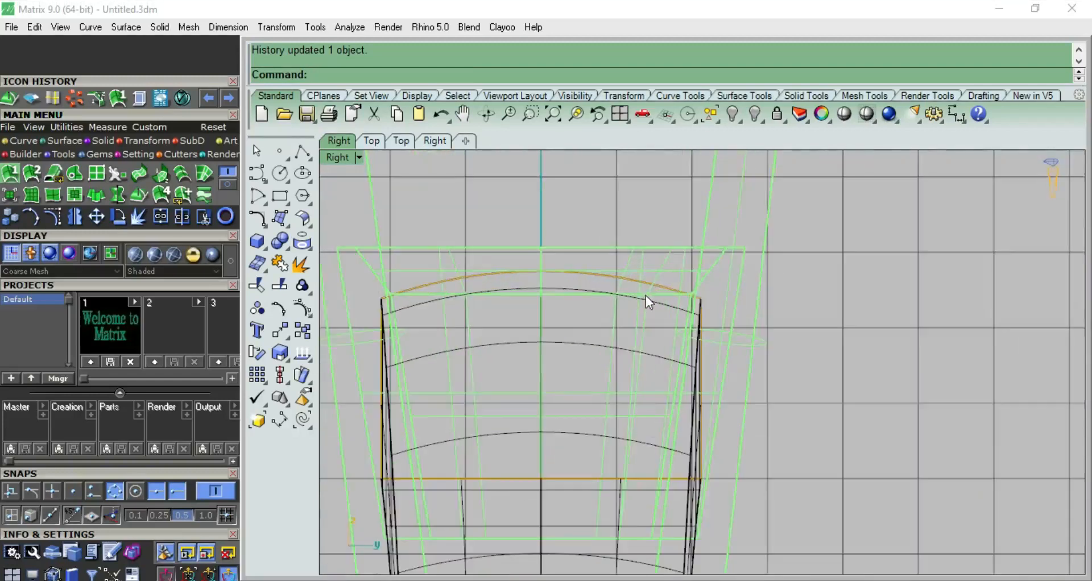
key("ctrl+a")
scroll(642, 279, "down", 12)
left_click(746, 315)
Reselect the side profile curve in the right view and fine-tune its width to even out the taper.
right_click_drag(632, 542, 619, 405)
left_click(622, 389)
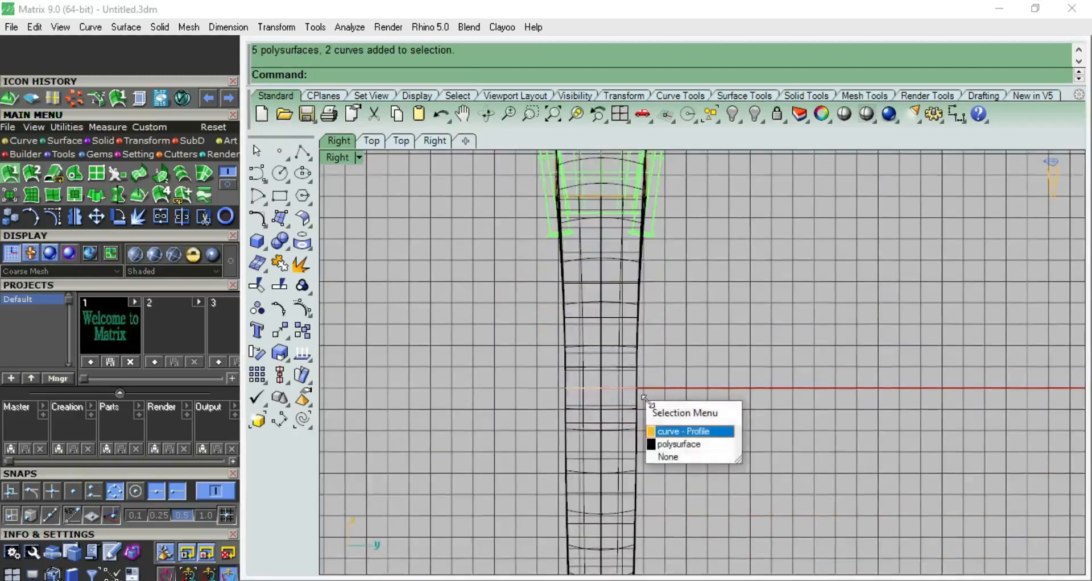
left_click(682, 430)
scroll(683, 421, "up", 2)
left_click_drag(642, 381, 644, 353)
scroll(671, 367, "up", 3)
scroll(677, 353, "down", 18)
Fine-tune the bottom profile's width in the right view and inspect the half shank shaded from the front.
right_click_drag(680, 375, 628, 337)
scroll(623, 333, "up", 14)
left_click_drag(614, 223, 611, 227)
scroll(634, 277, "down", 6)
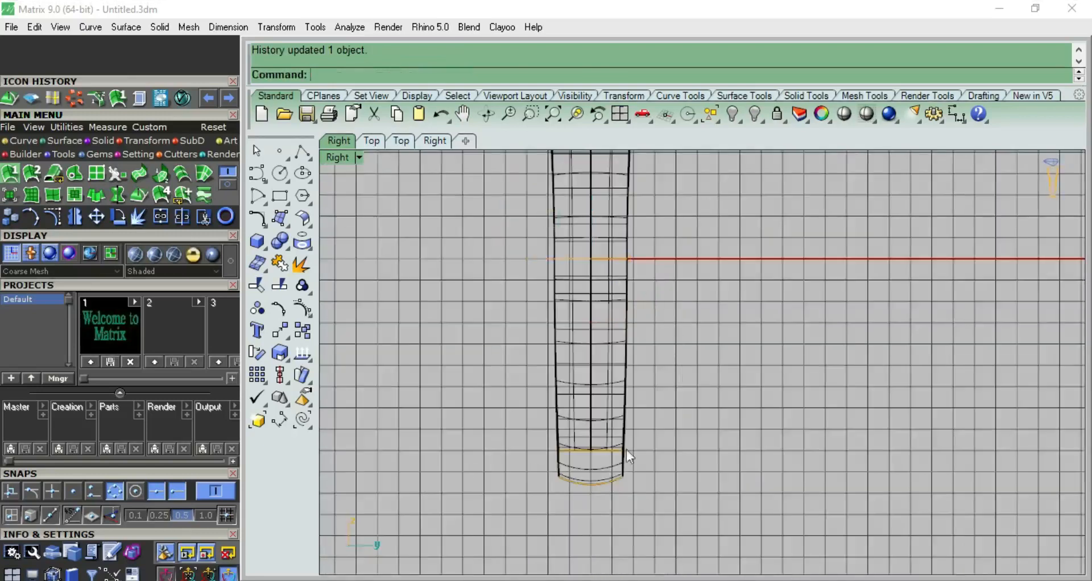
scroll(642, 398, "down", 3)
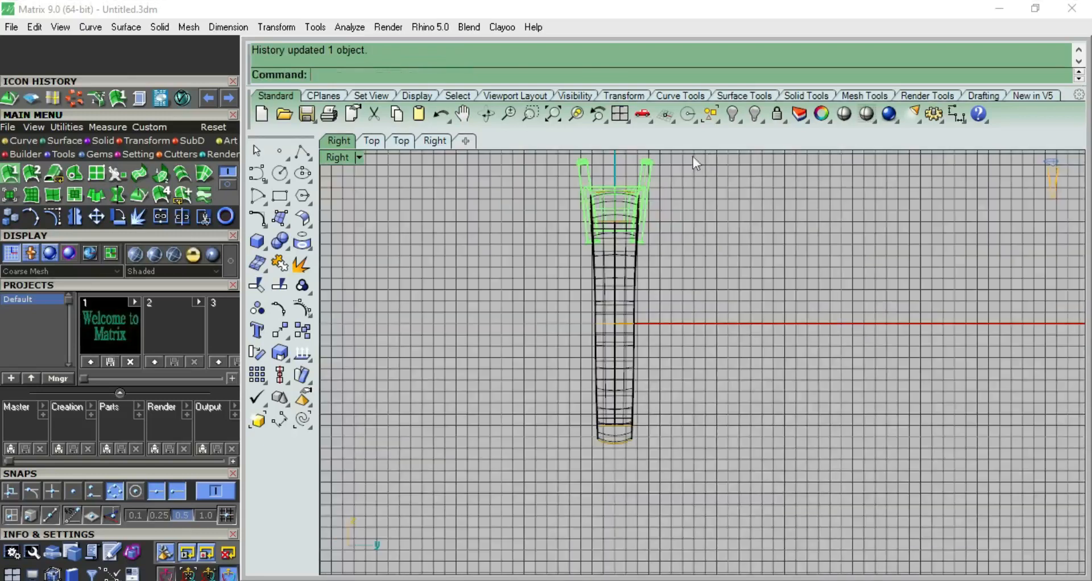
left_click(844, 114)
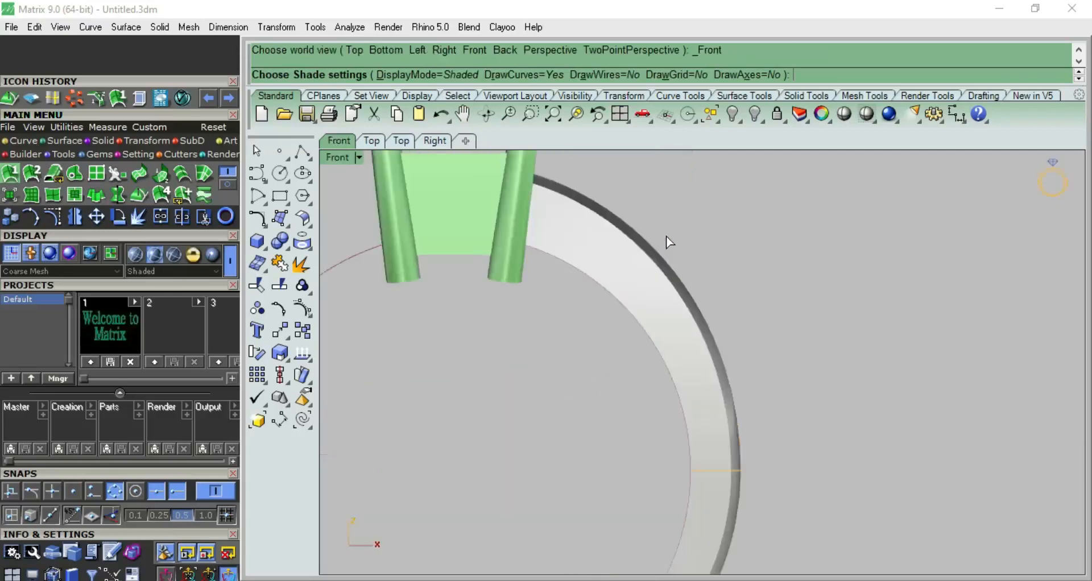
scroll(574, 237, "down", 5)
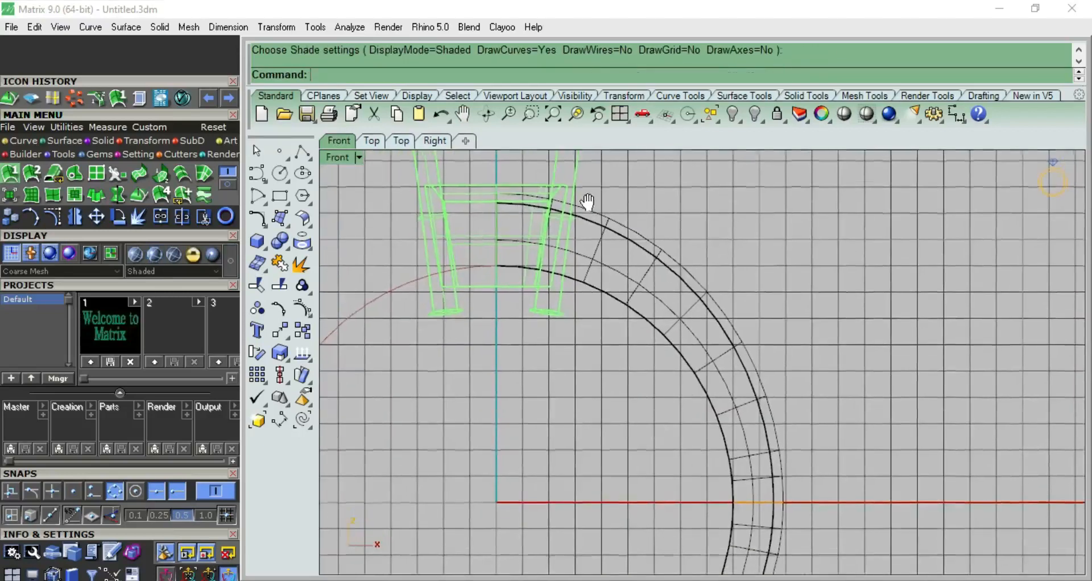
Move the side profile's outer control points inward in the front view to thin the shank, and check it shaded.
scroll(773, 342, "up", 4)
left_click(700, 374)
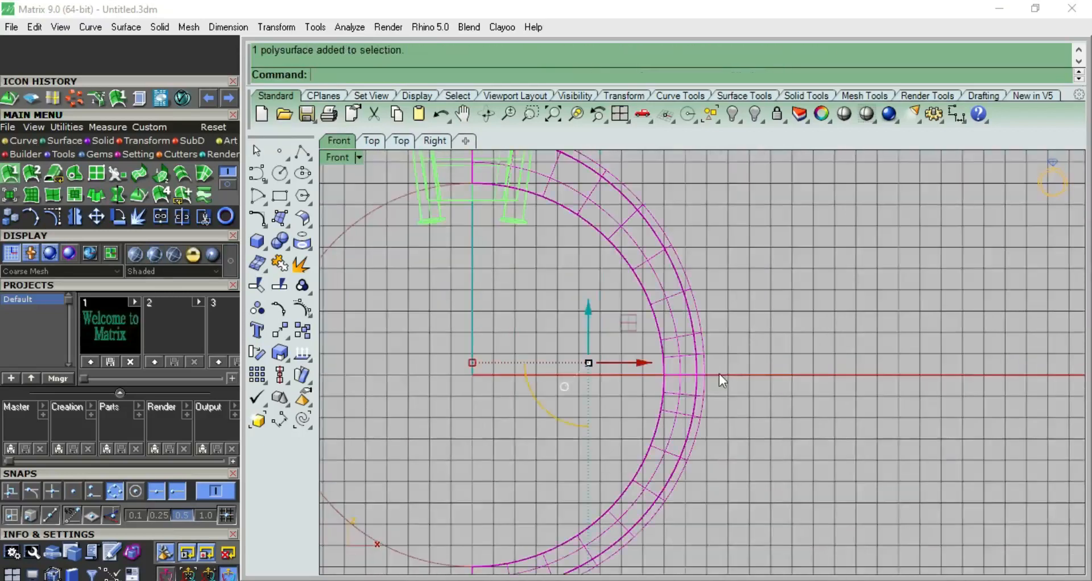
scroll(707, 374, "up", 3)
key("F10")
scroll(707, 376, "up", 5)
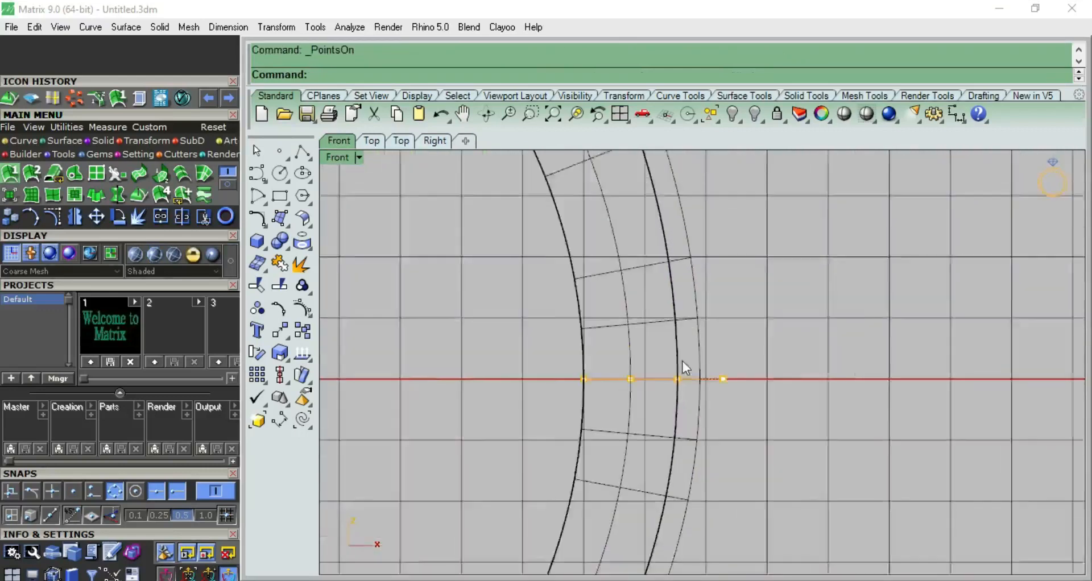
left_click_drag(755, 384, 734, 383)
scroll(746, 352, "down", 4)
scroll(709, 348, "down", 3)
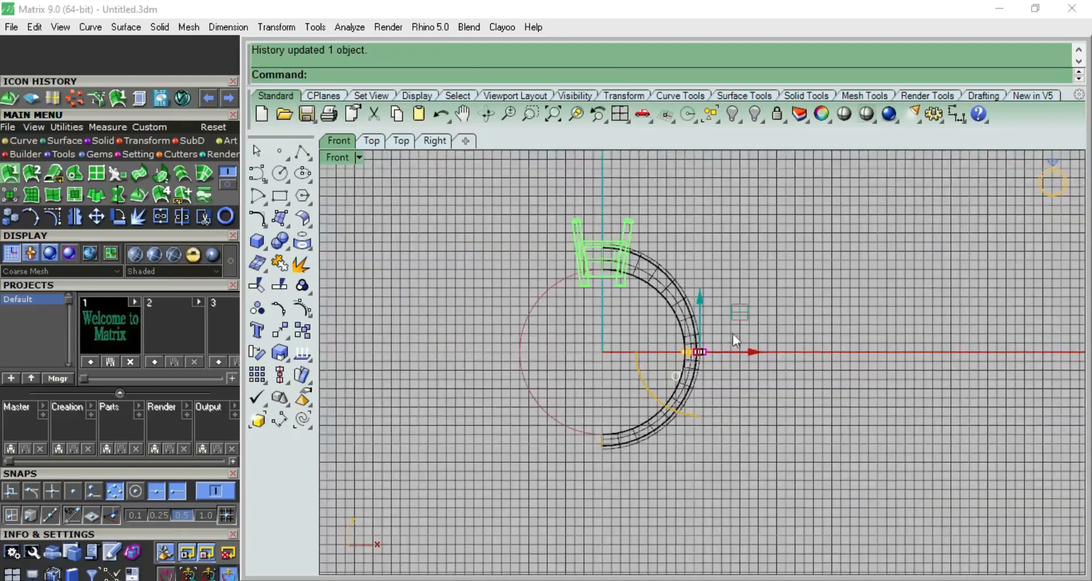
left_click(839, 119)
scroll(688, 252, "up", 2)
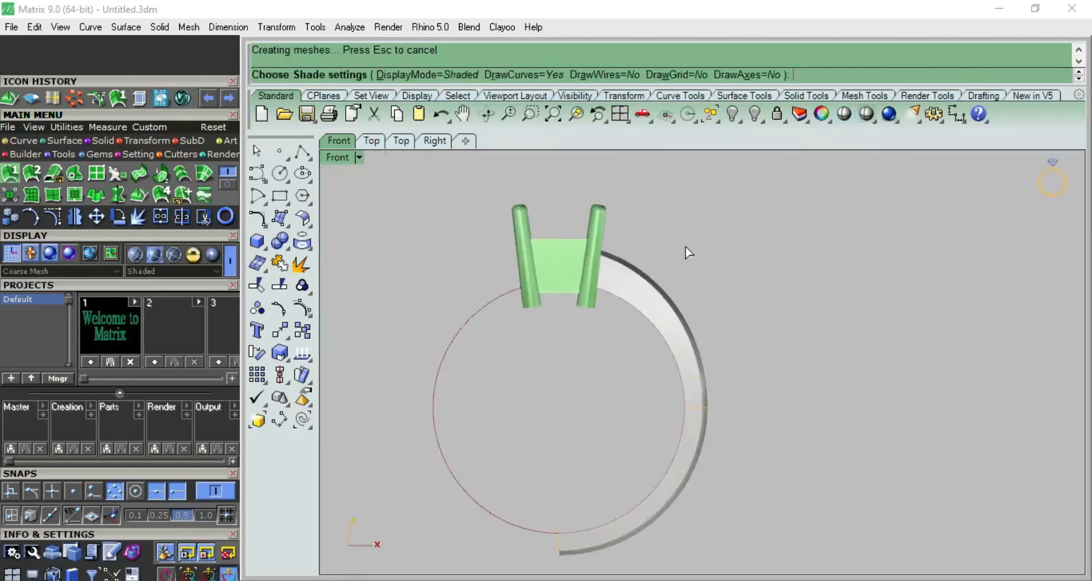
scroll(739, 343, "up", 4)
key("Escape")
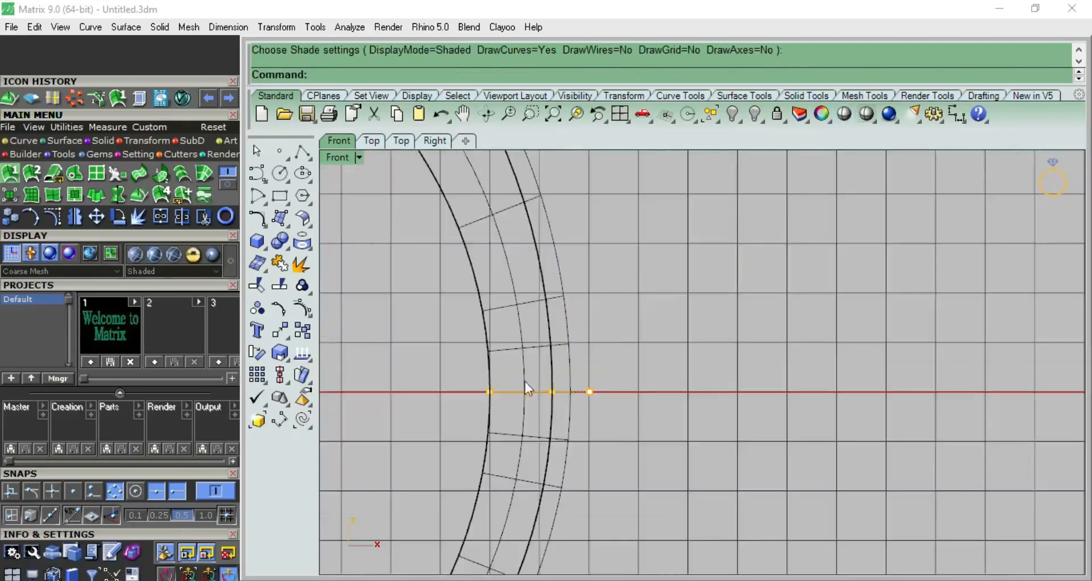
Select the side profile's outer control points and shift them slightly outward to thicken the shank's side.
left_click_drag(537, 374, 626, 389)
scroll(681, 270, "down", 5)
scroll(677, 250, "up", 1)
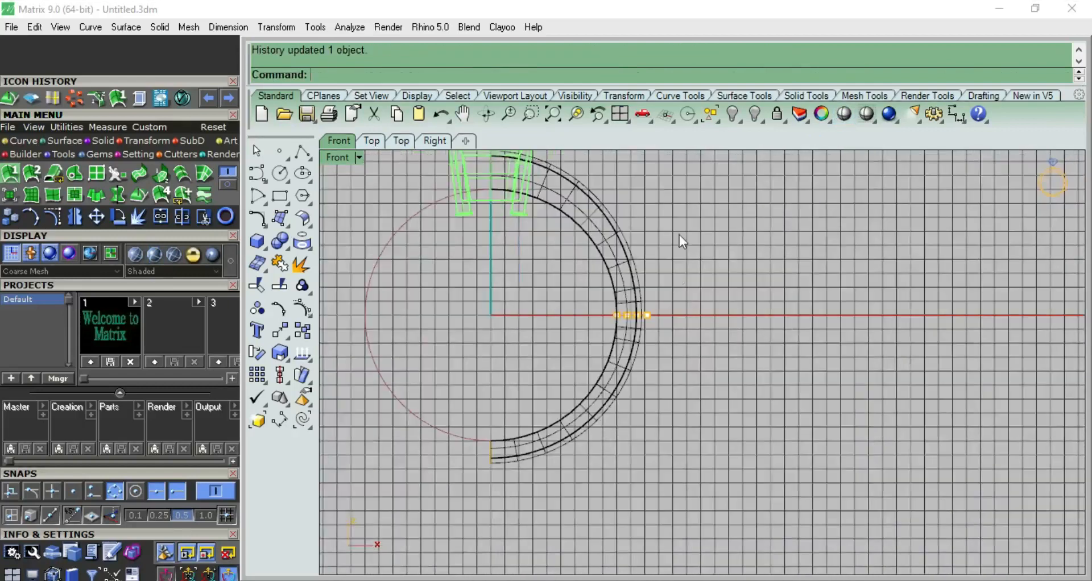
scroll(679, 272, "down", 1)
Inspect the shaded half shank in the perspective, top and front views.
left_click(848, 114)
scroll(700, 261, "up", 6)
key("ctrl+F4")
key("ctrl+F1")
key("ctrl+F2")
scroll(654, 279, "up", 2)
key("Escape")
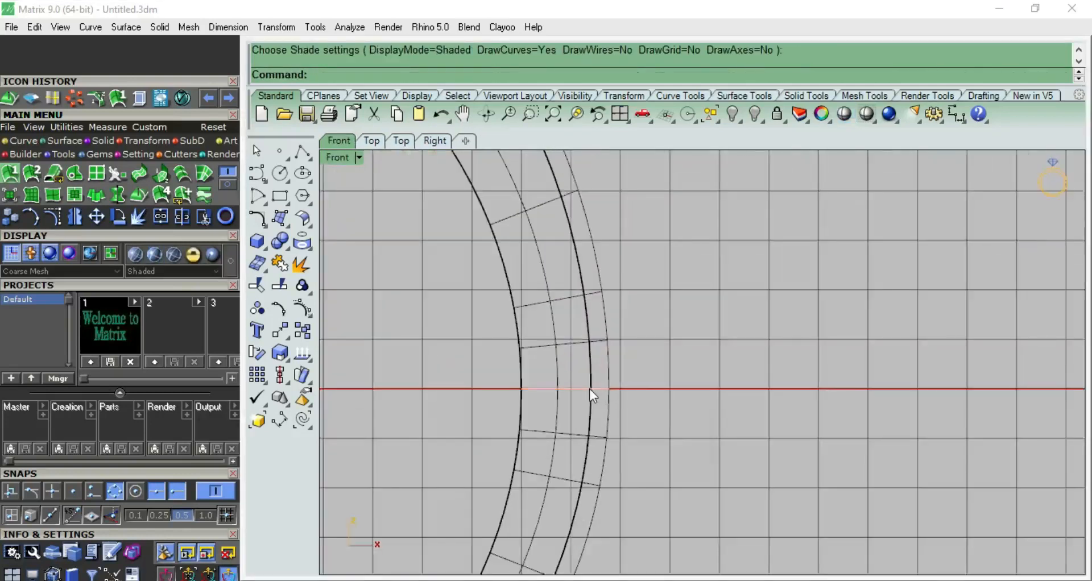
Show the side profile's control points again and move the outer ones a little further outward in the front view.
key("F10")
scroll(588, 381, "up", 2)
left_click_drag(575, 371, 689, 395)
scroll(738, 316, "down", 6)
left_click(772, 258)
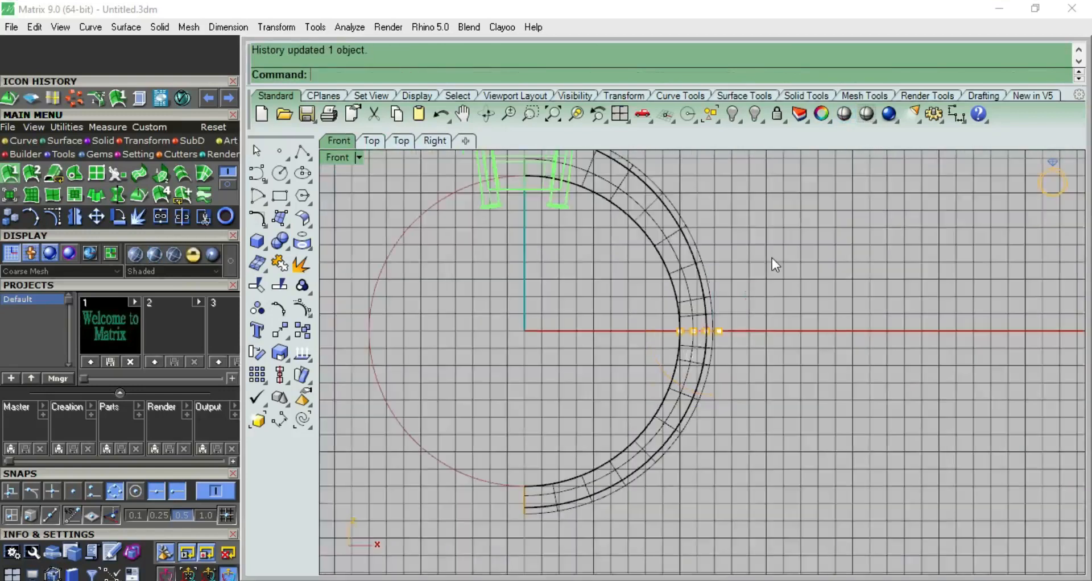
Examine the shaded shank's thickness and taper in the front, top and right views.
right_click_drag(687, 235, 645, 349)
left_click(838, 116)
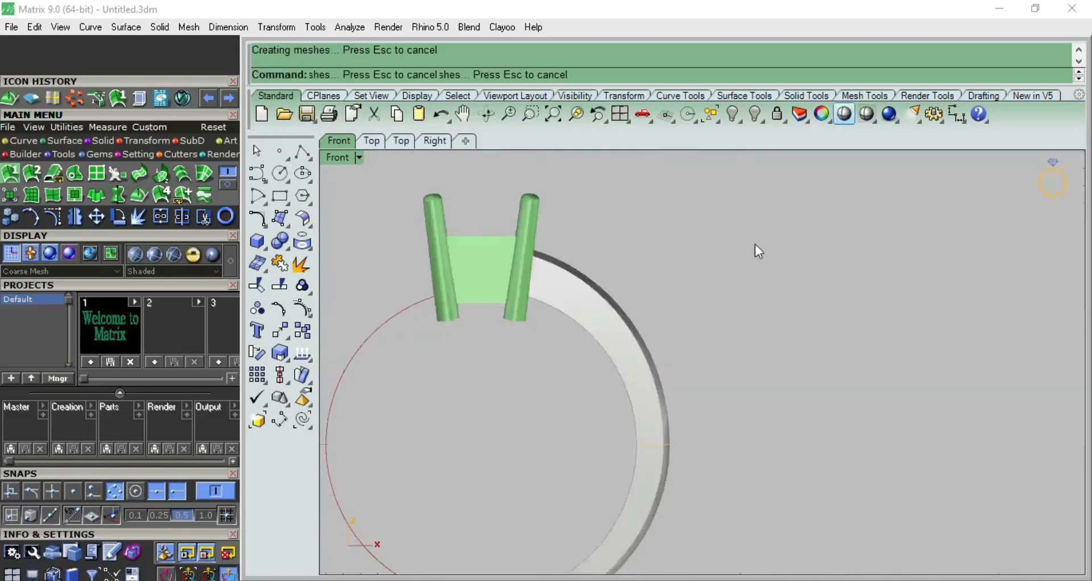
mouse_move(694, 350)
right_mouse_down()
mouse_move(654, 455)
mouse_move(675, 227)
mouse_move(710, 244)
mouse_move(788, 168)
mouse_move(791, 226)
right_mouse_up()
key("ctrl+F2")
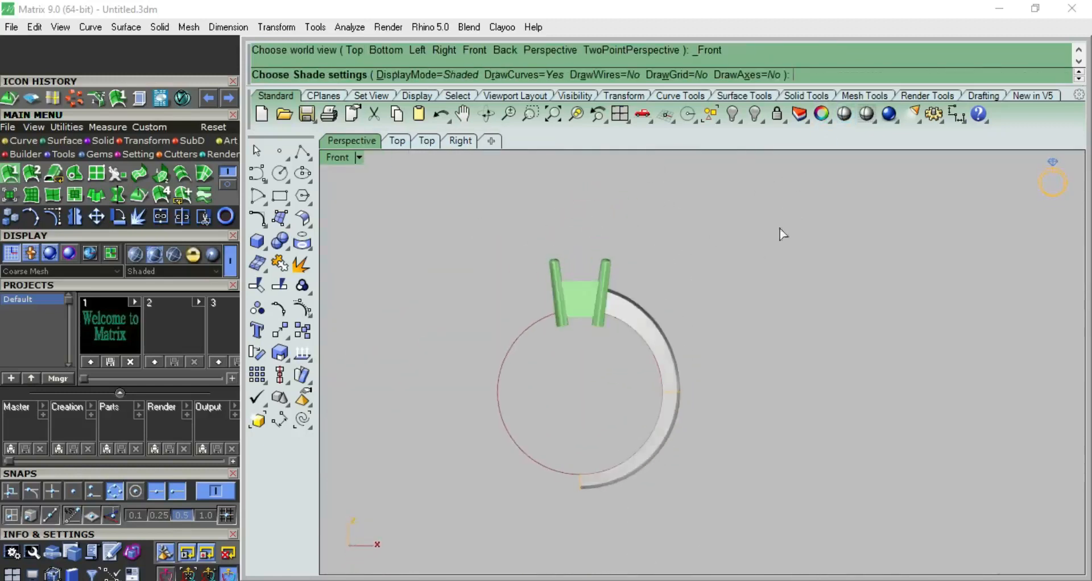
key("ctrl+F1")
key("ctrl+F3")
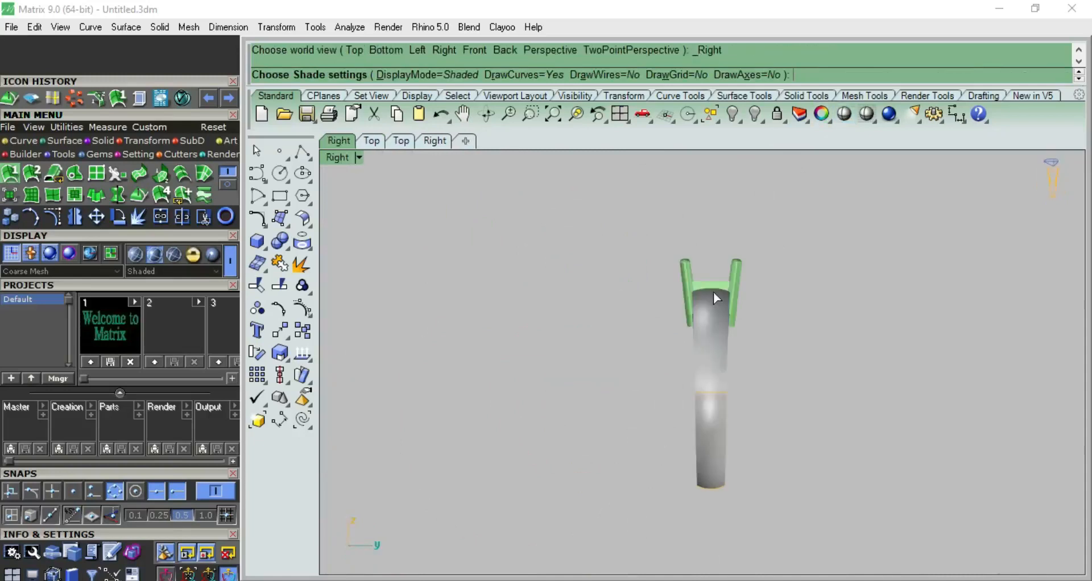
key("ctrl+F2")
Lower the top profile's outer control points in the front view to thin the shank beneath the setting, and shade it.
key("Escape")
scroll(586, 285, "up", 5)
left_click(487, 255)
left_click(530, 297)
key("F10")
left_click_drag(509, 248, 509, 247)
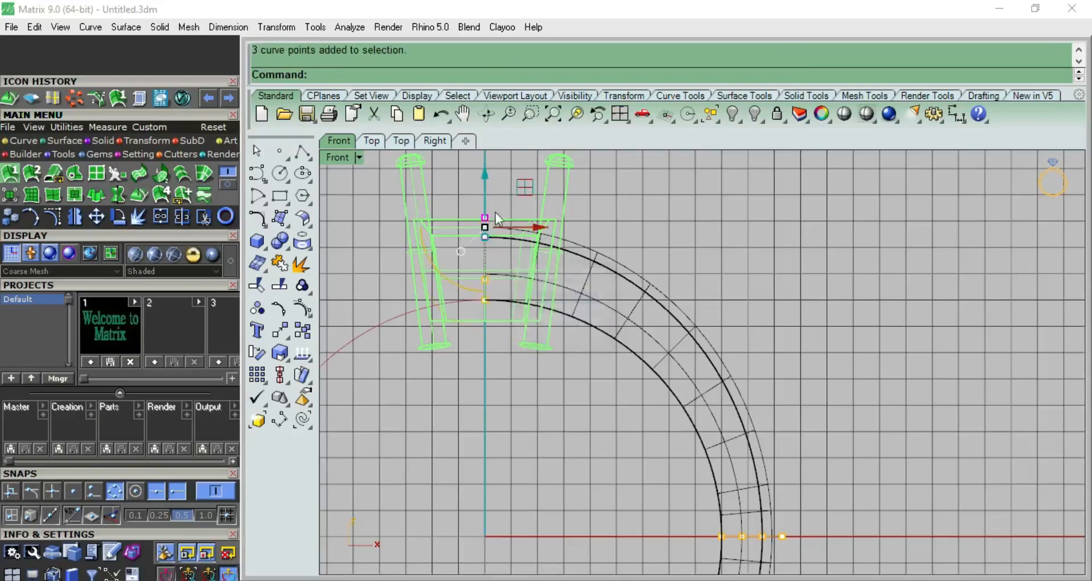
left_click_drag(488, 183, 500, 194)
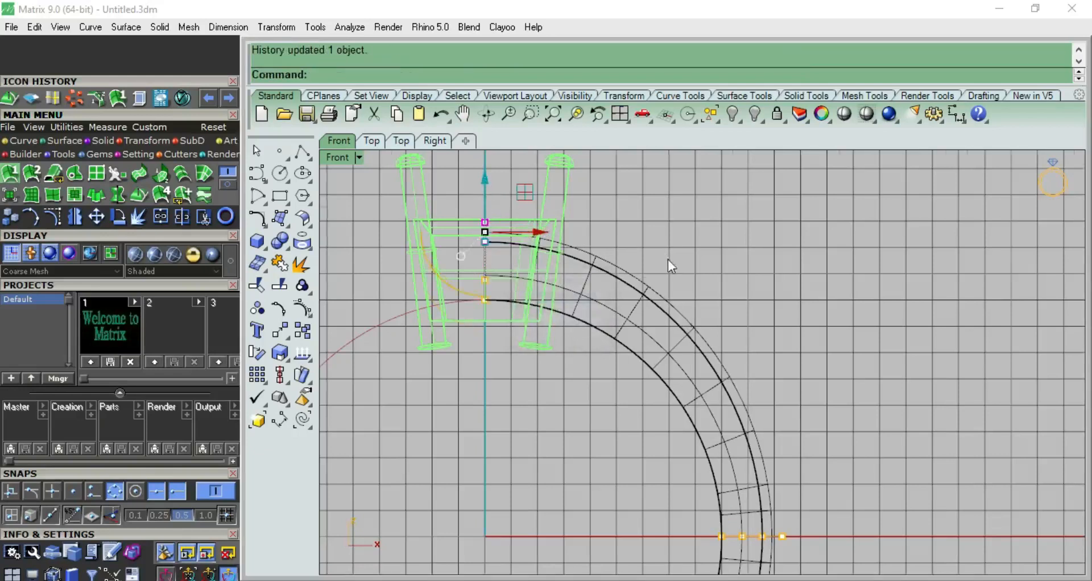
scroll(671, 264, "down", 2)
left_click(844, 115)
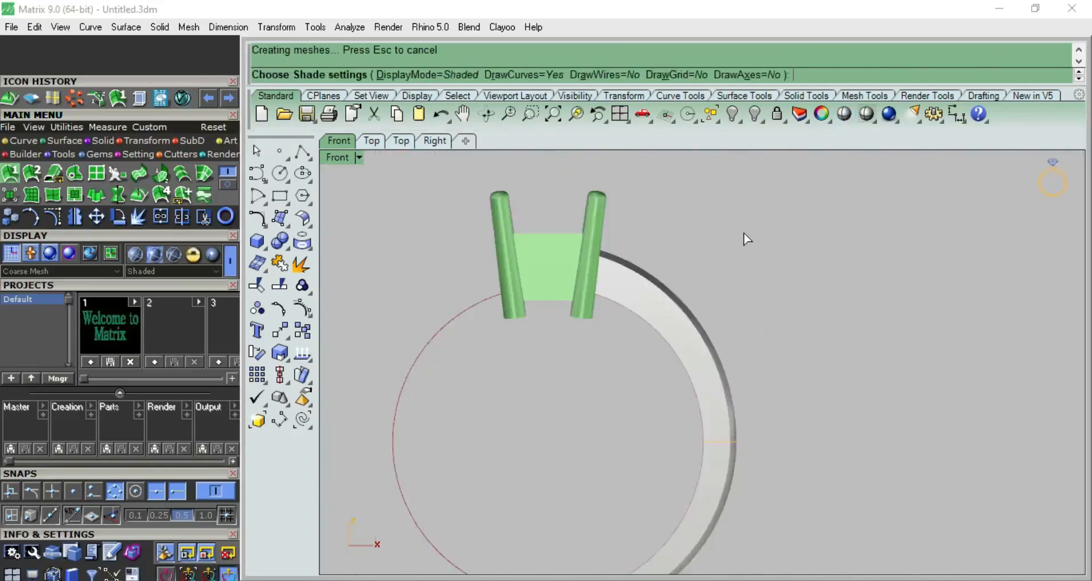
Cap the open ends of the half shank to make it a closed solid.
mouse_move(759, 341)
right_mouse_down()
mouse_move(543, 345)
mouse_move(839, 202)
mouse_move(890, 281)
mouse_move(865, 325)
mouse_move(759, 341)
right_mouse_up()
key("Escape")
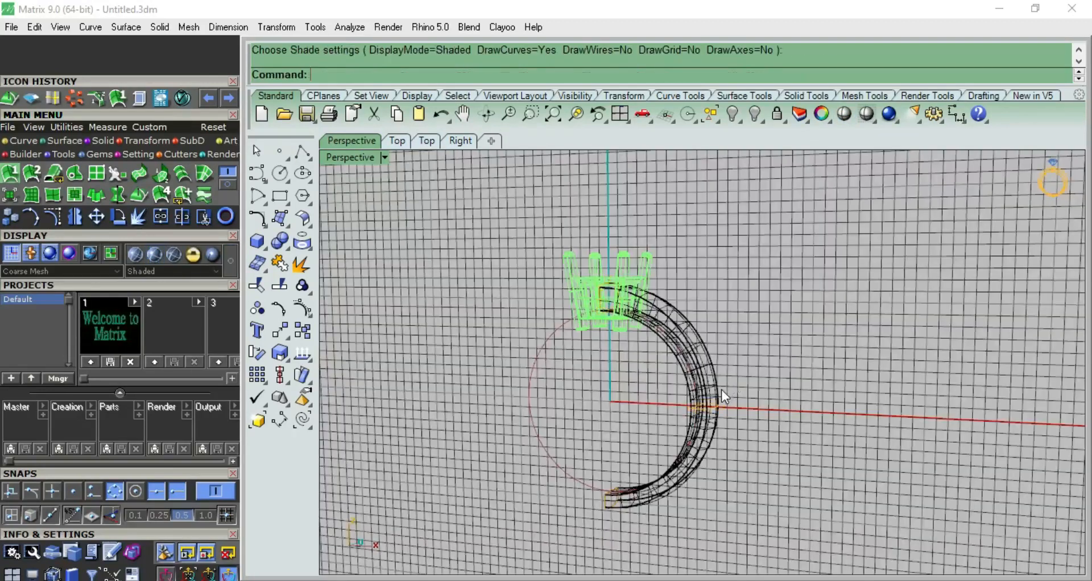
scroll(721, 391, "up", 5)
left_click(705, 369)
scroll(703, 296, "down", 4)
right_click_drag(717, 415, 757, 321)
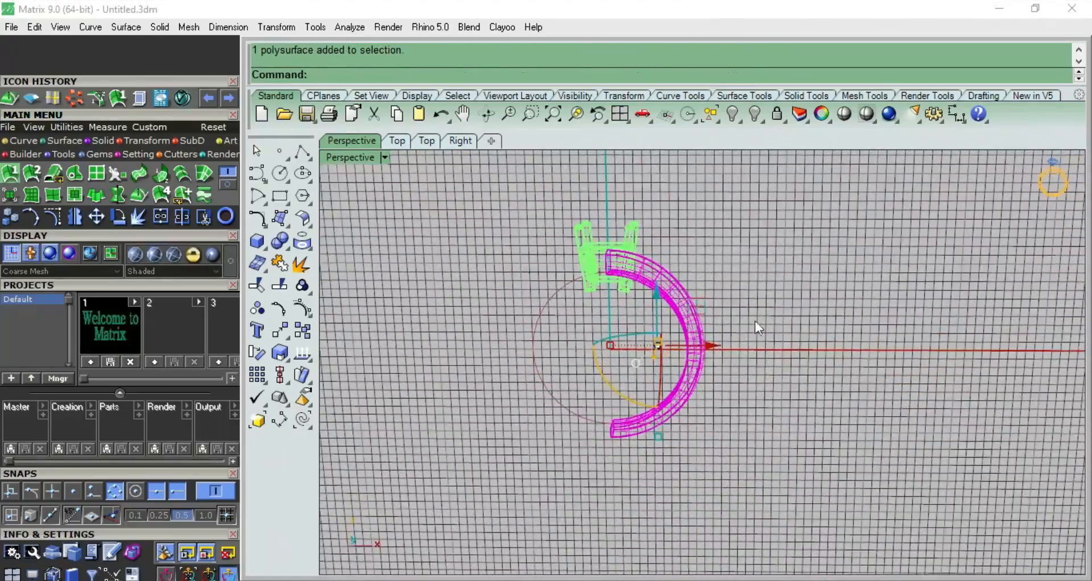
left_click(282, 242)
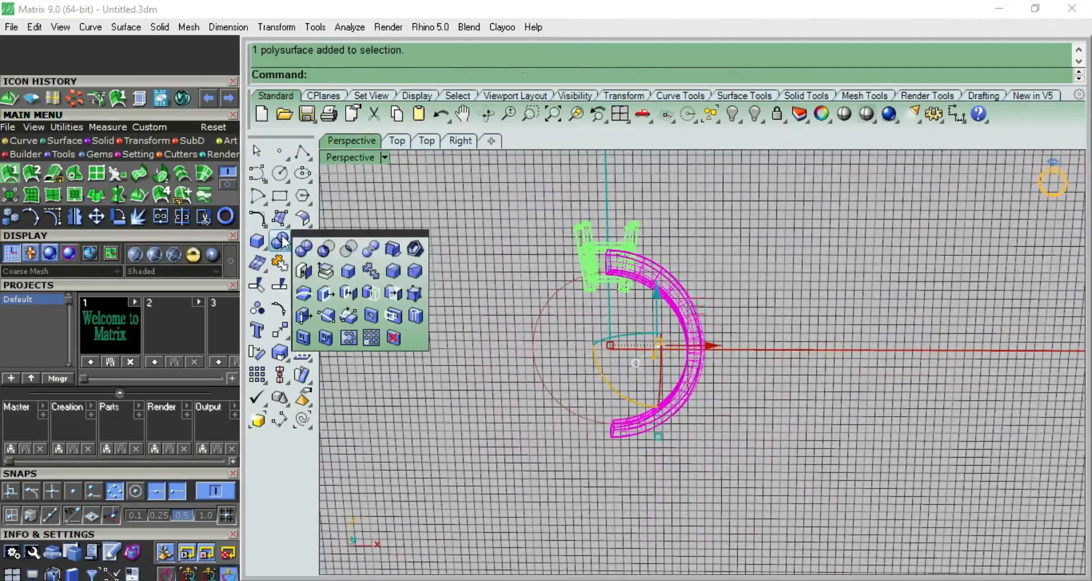
left_click(305, 272)
left_click(662, 351)
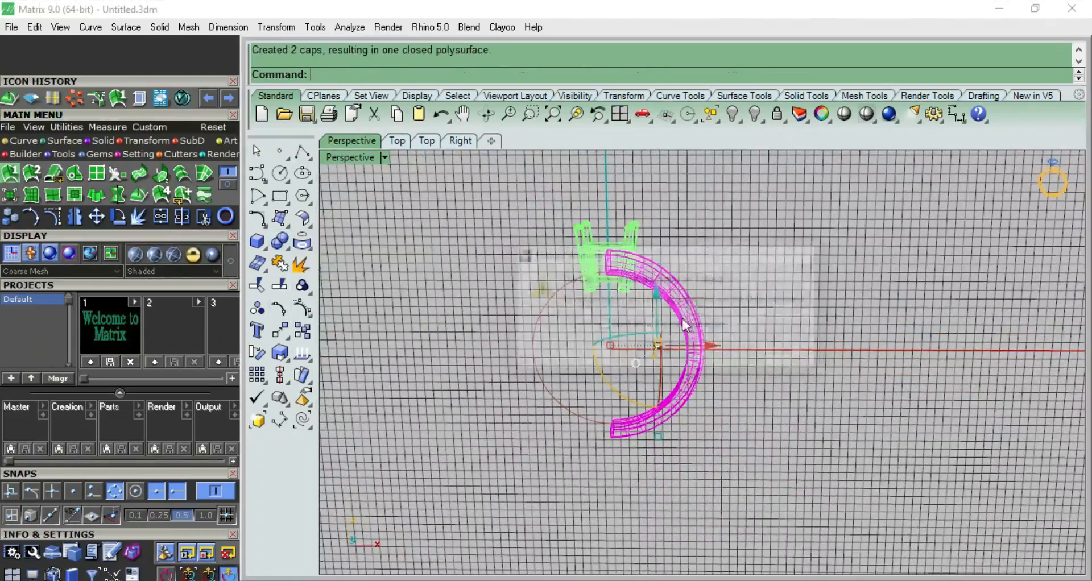
Mirror the half shank across the vertical axis from origin 0 in the front view, and group both halves.
left_click(682, 287)
key("ctrl+F2")
scroll(682, 287, "up", 6)
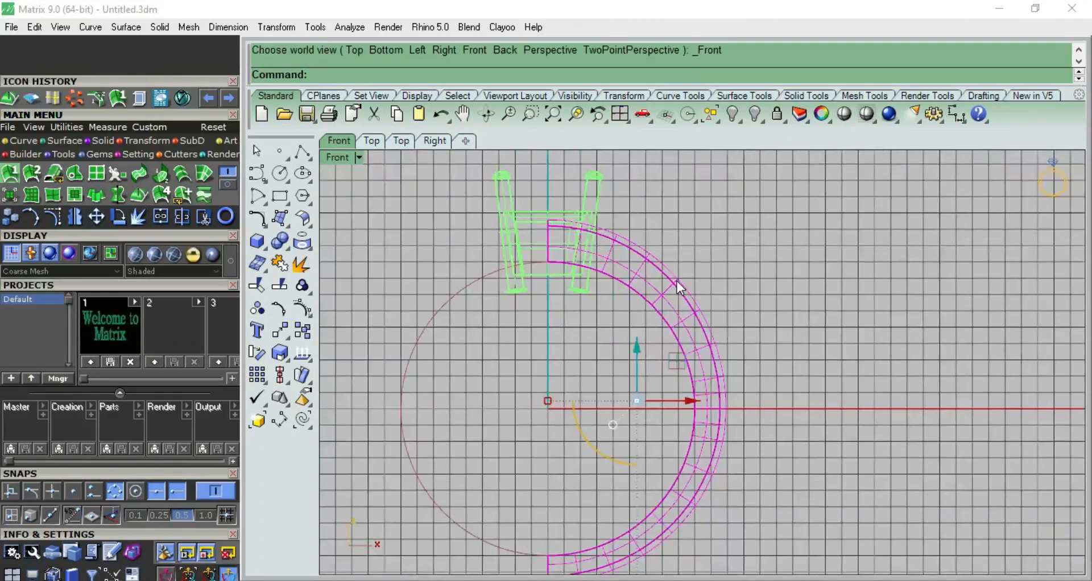
scroll(679, 285, "down", 4)
type("mi")
key("Return")
type("0")
key("Return")
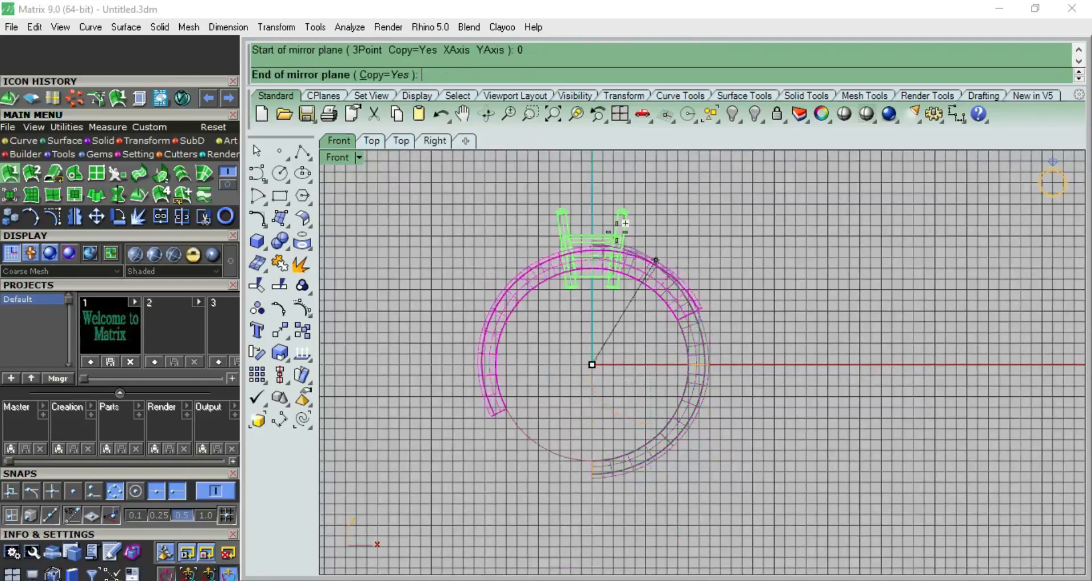
left_click(573, 190)
left_click(516, 269, "shift")
key("ctrl+g")
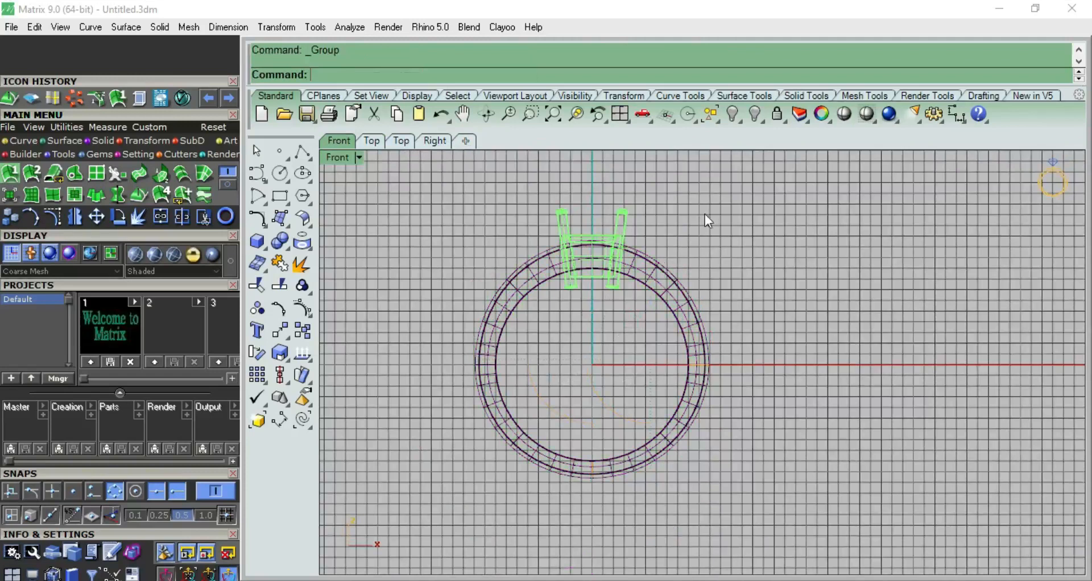
Examine the shaded full shank and how the setting's prongs and base meet it in the front view.
left_click(832, 115)
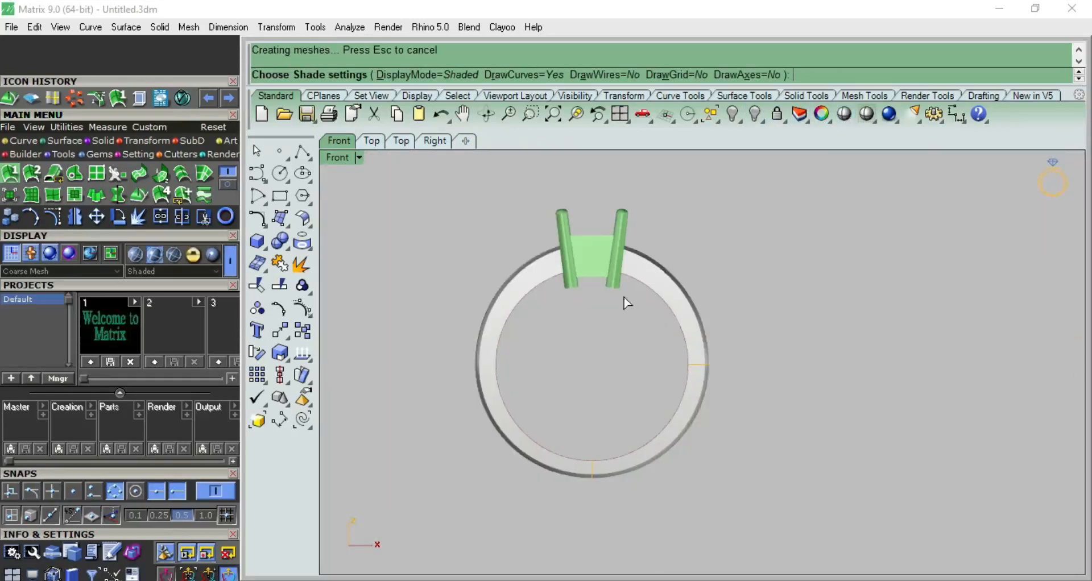
scroll(619, 322, "down", 4)
scroll(648, 296, "up", 5)
key("Escape")
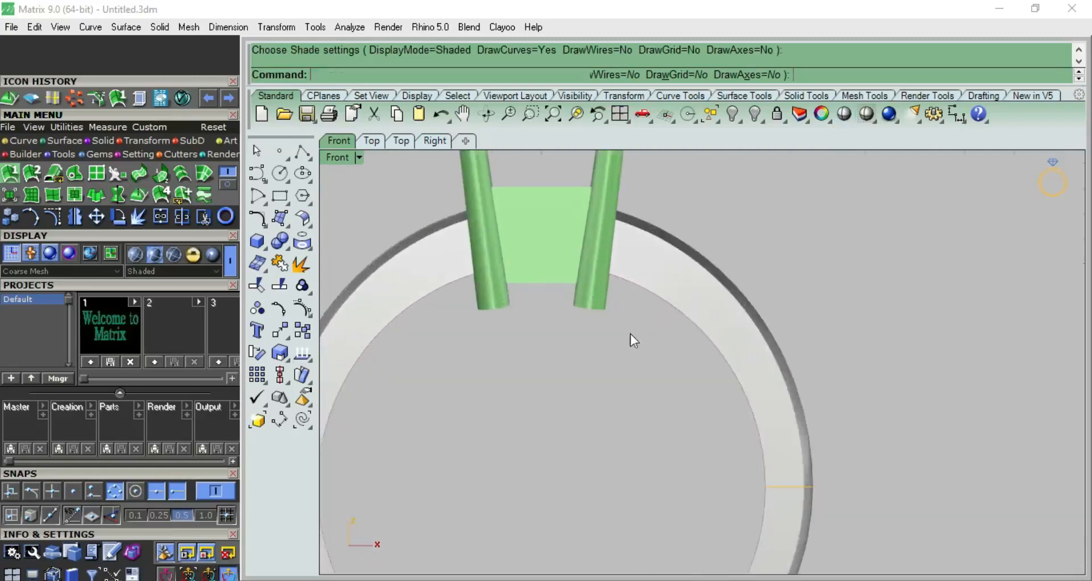
scroll(569, 285, "up", 3)
left_click(558, 270)
left_click(597, 310)
scroll(686, 261, "down", 3)
scroll(639, 249, "up", 5)
right_click_drag(637, 248, 612, 344)
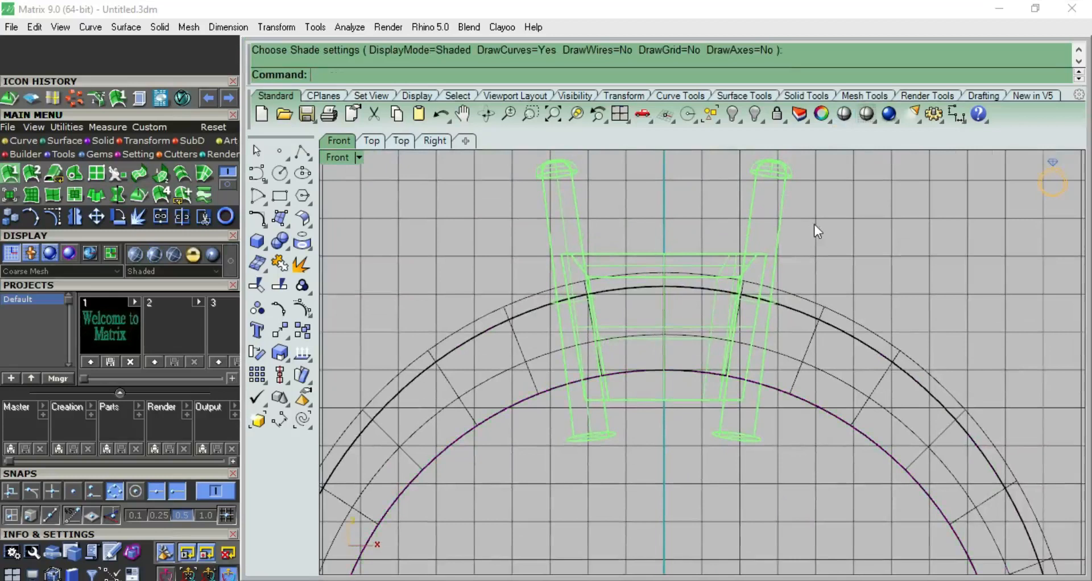
Turn on the Gem 02 layer and raise the gem slightly within the setting in the front view.
left_click_drag(625, 261, 626, 260)
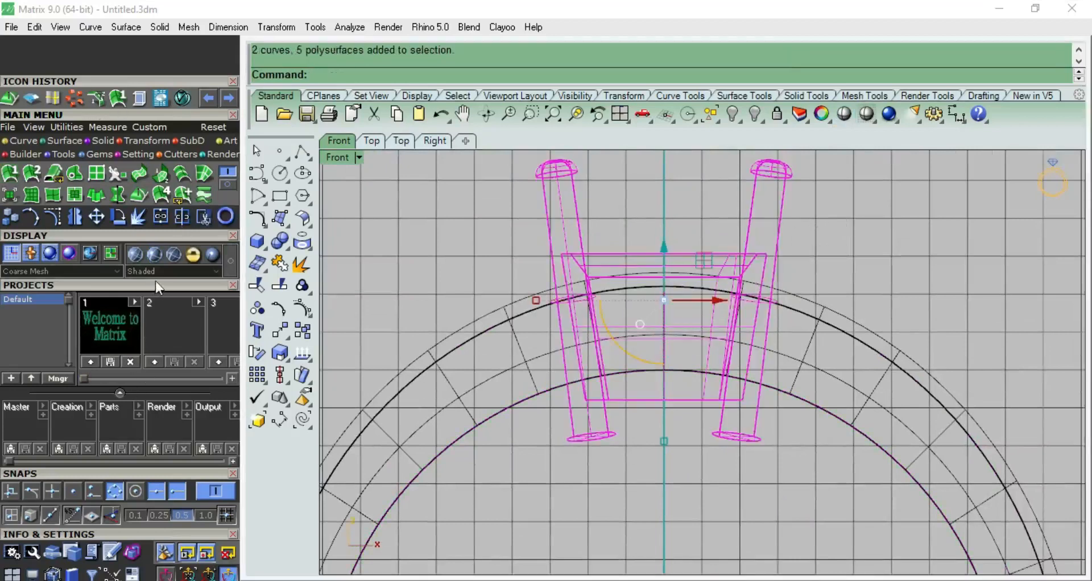
left_click_drag(162, 354, 171, 192)
left_click_drag(146, 442, 165, 258)
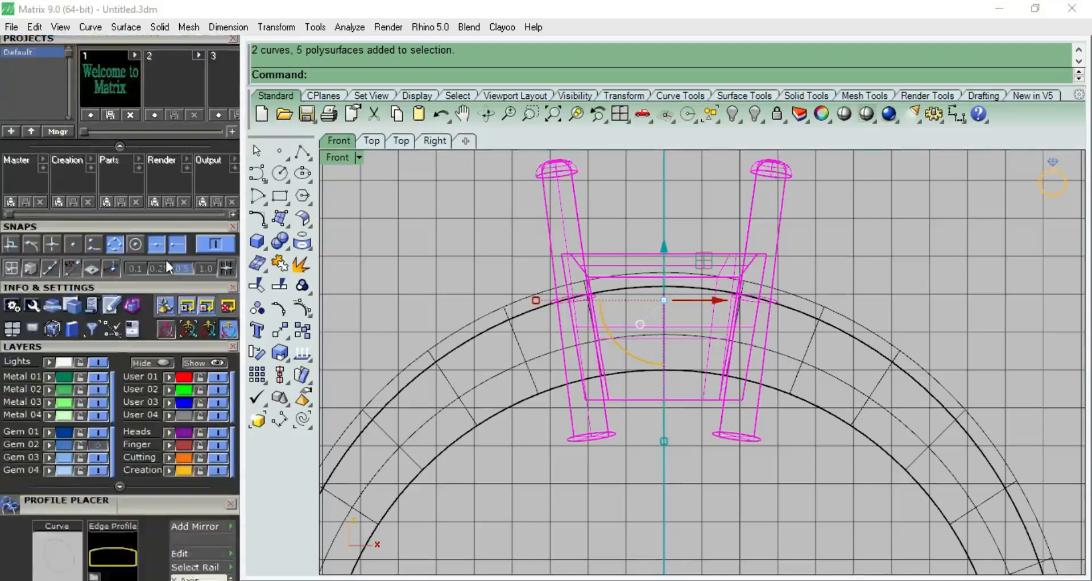
left_click(103, 418)
key("Escape")
left_click(687, 237)
left_click(662, 238)
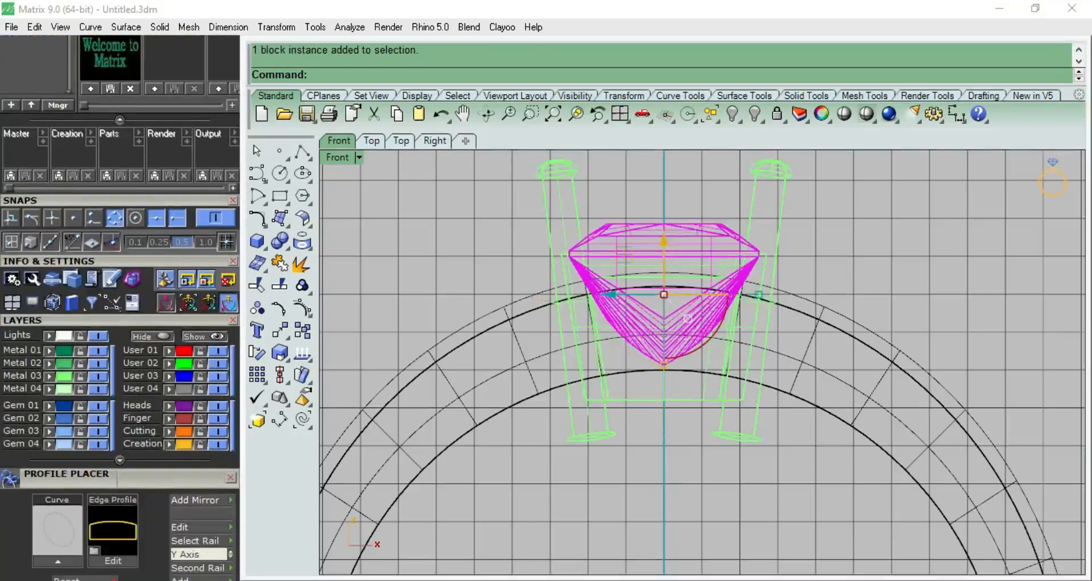
key("Return")
Move the gem and the prong setting together slightly upward relative to the shank in the front view.
left_click(916, 198)
key("ctrl+a")
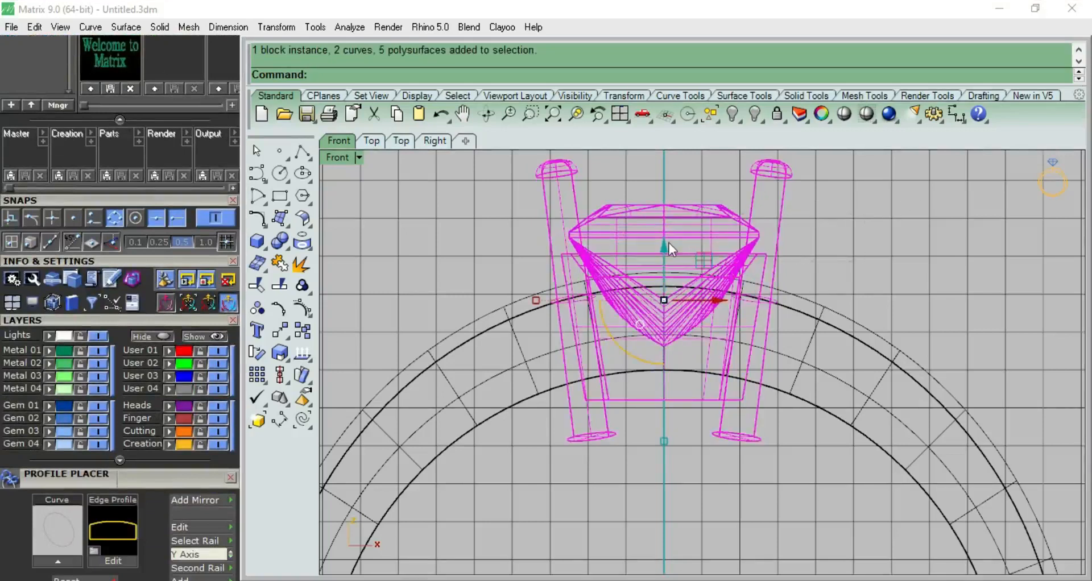
left_click_drag(664, 238, 663, 237)
left_click(863, 210)
scroll(754, 230, "down", 2)
scroll(711, 256, "down", 3)
scroll(654, 312, "up", 4)
Extrude the ring rail curve to both sides as a solid that extends past the width of the setting.
left_click(677, 325)
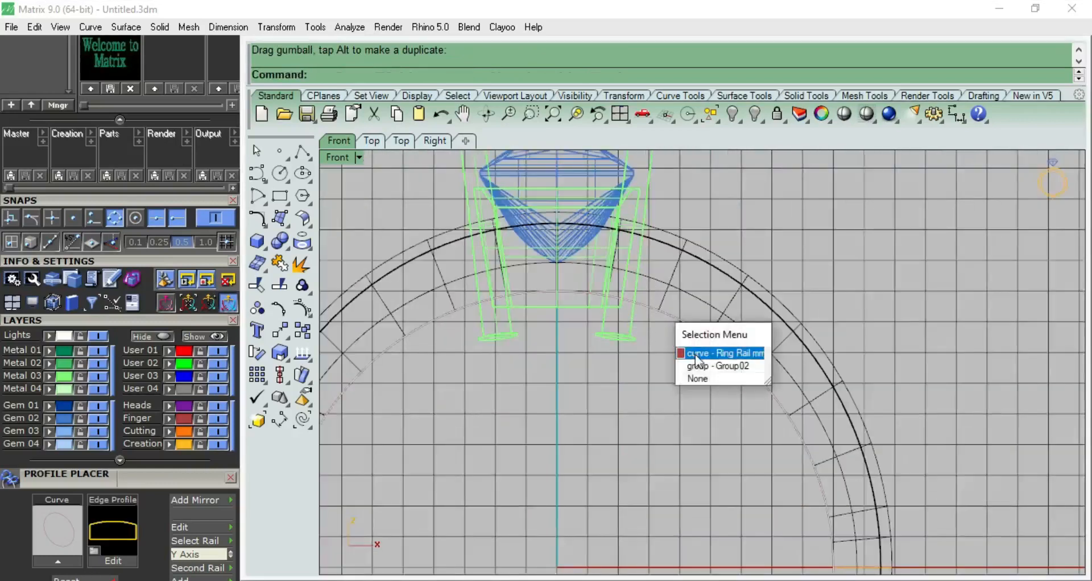
left_click(695, 354)
scroll(662, 337, "down", 4)
right_click_drag(662, 337, 619, 301)
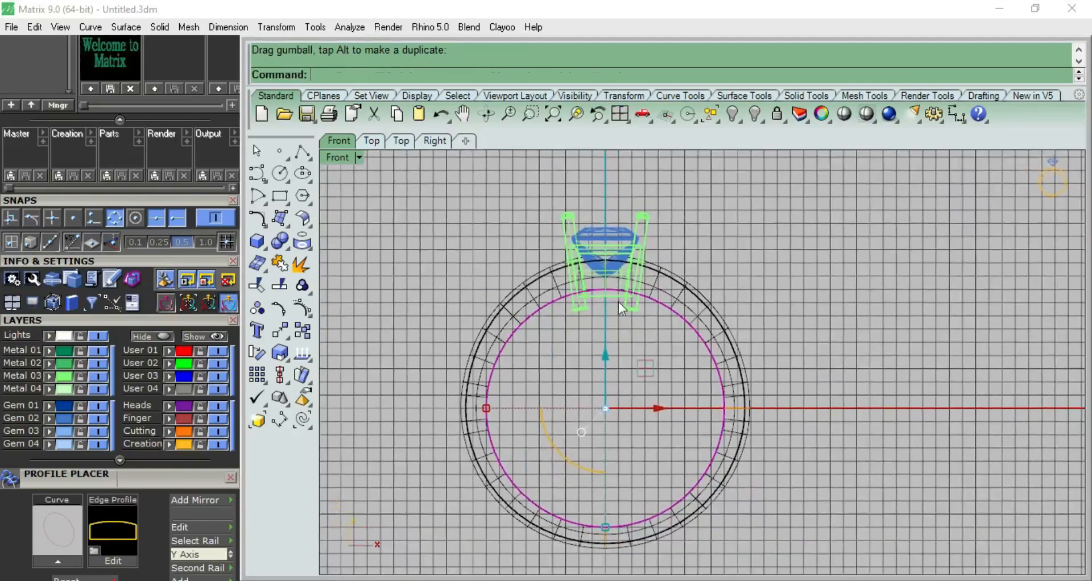
left_click(259, 250)
left_click(312, 283)
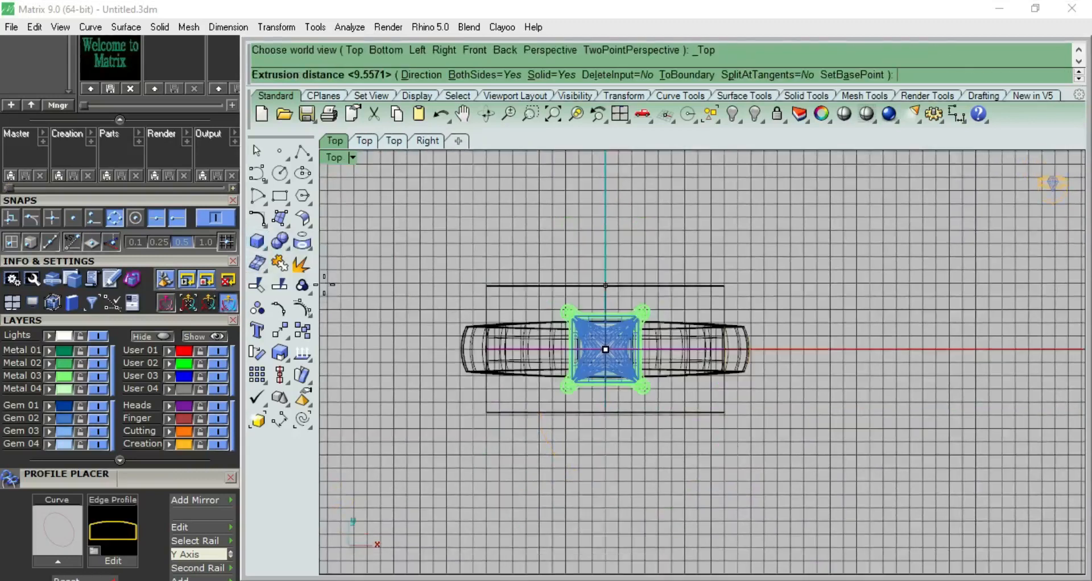
left_click(720, 242)
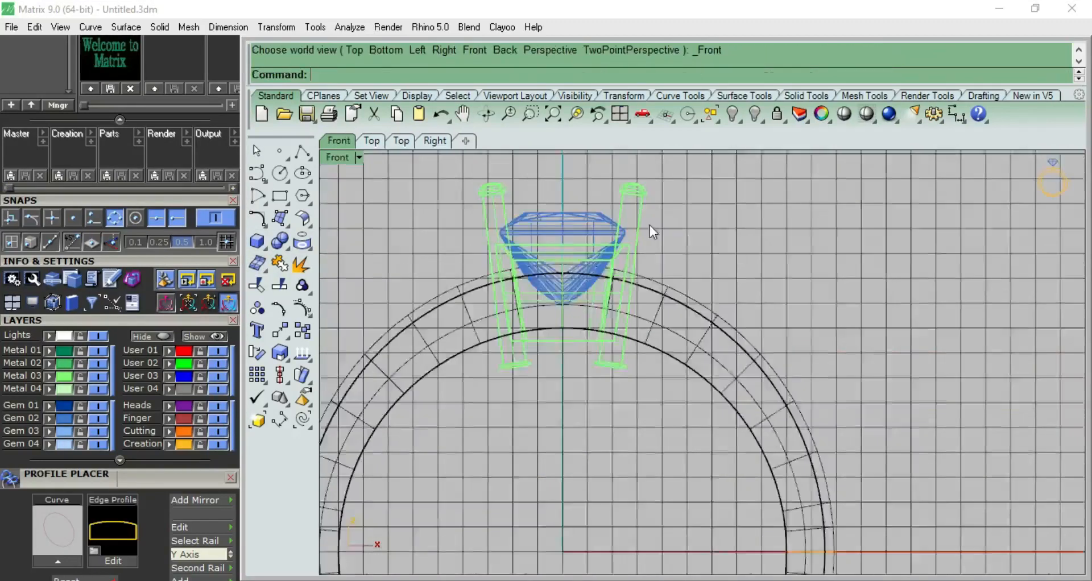
Subtract the extruded finger-hole solid from the setting with Boolean Difference and accept the history warning.
left_click(282, 245)
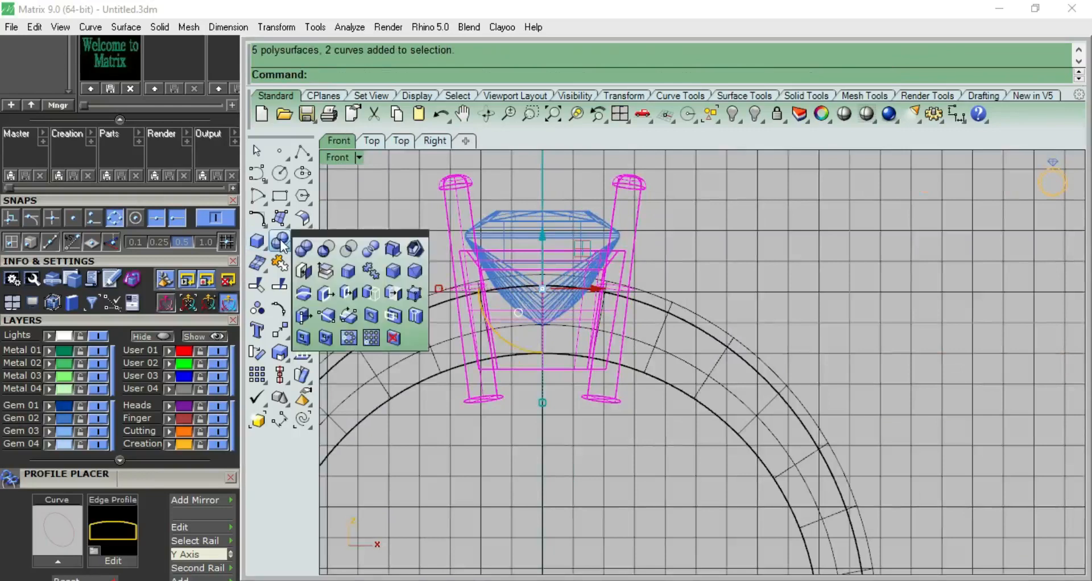
left_click(326, 250)
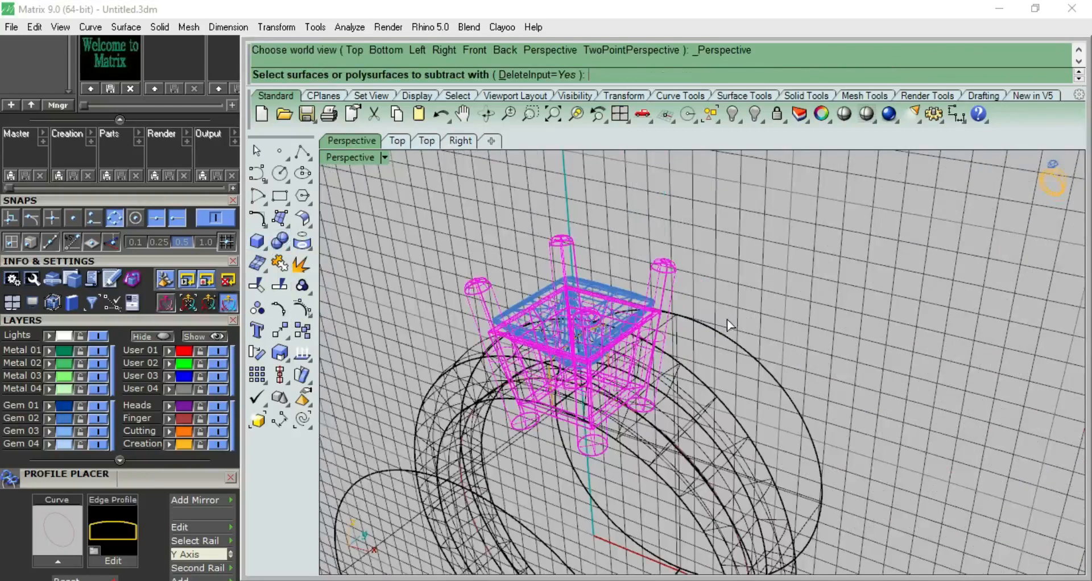
key("Return")
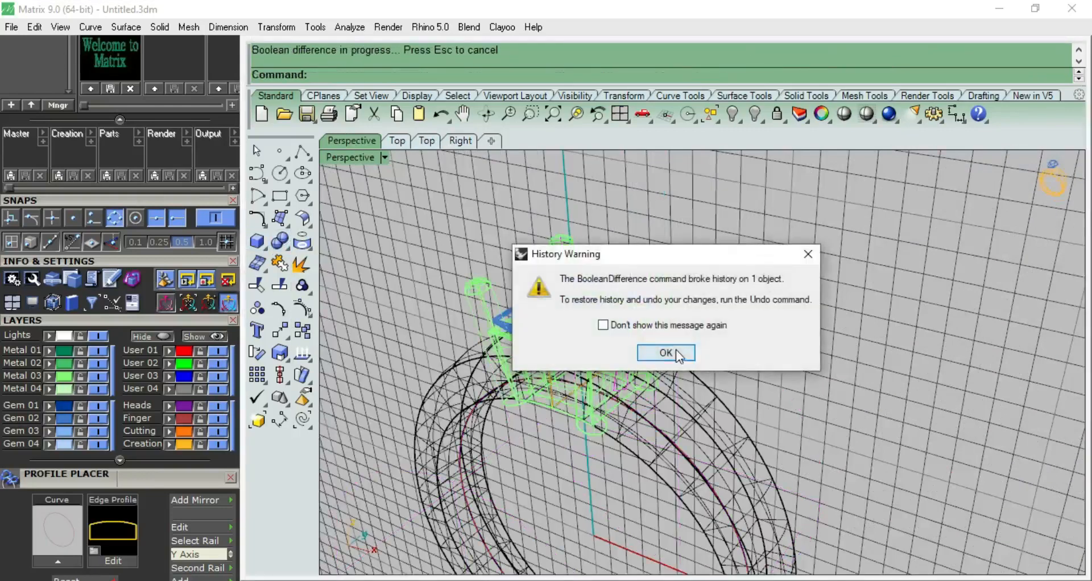
left_click(666, 353)
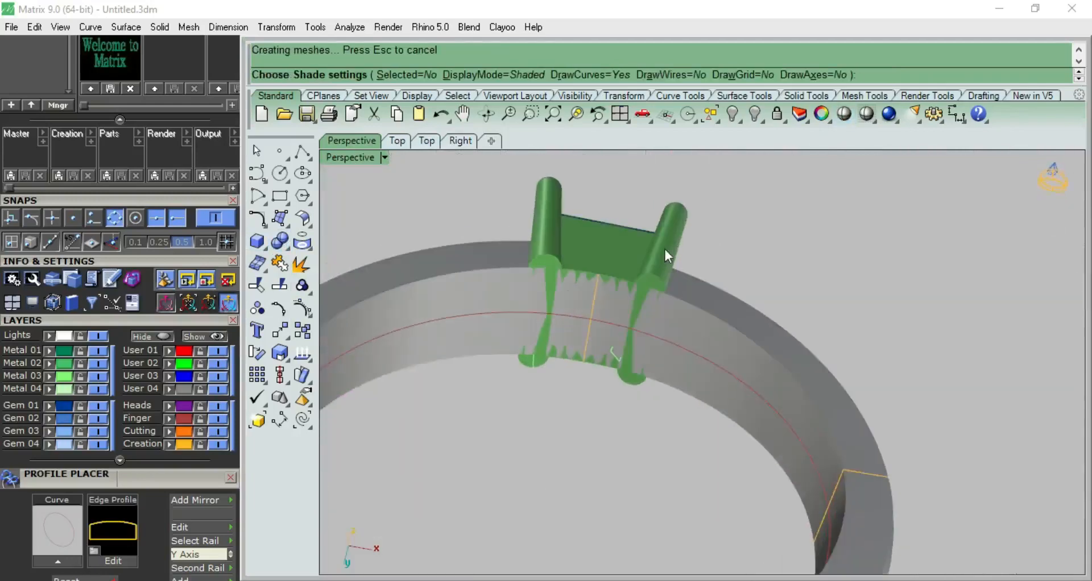
Inspect the setting's trimmed underside and its fit on the shaded shank in the perspective view.
scroll(596, 305, "down", 5)
mouse_move(597, 308)
right_mouse_down()
mouse_move(608, 397)
mouse_move(573, 424)
mouse_move(594, 415)
right_mouse_up()
right_click(729, 326)
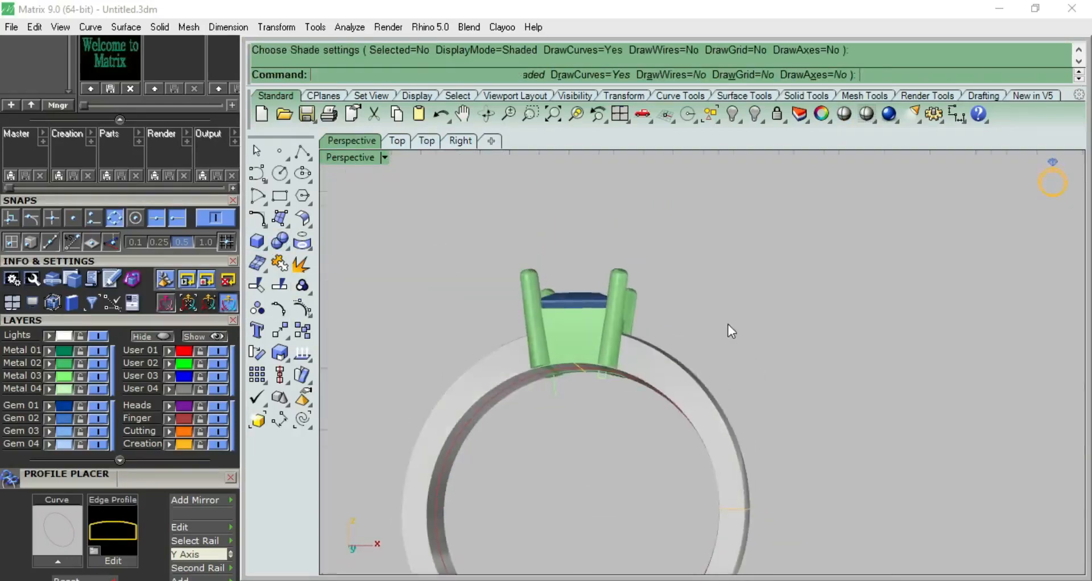
right_click_drag(728, 325, 687, 435)
scroll(667, 461, "up", 10)
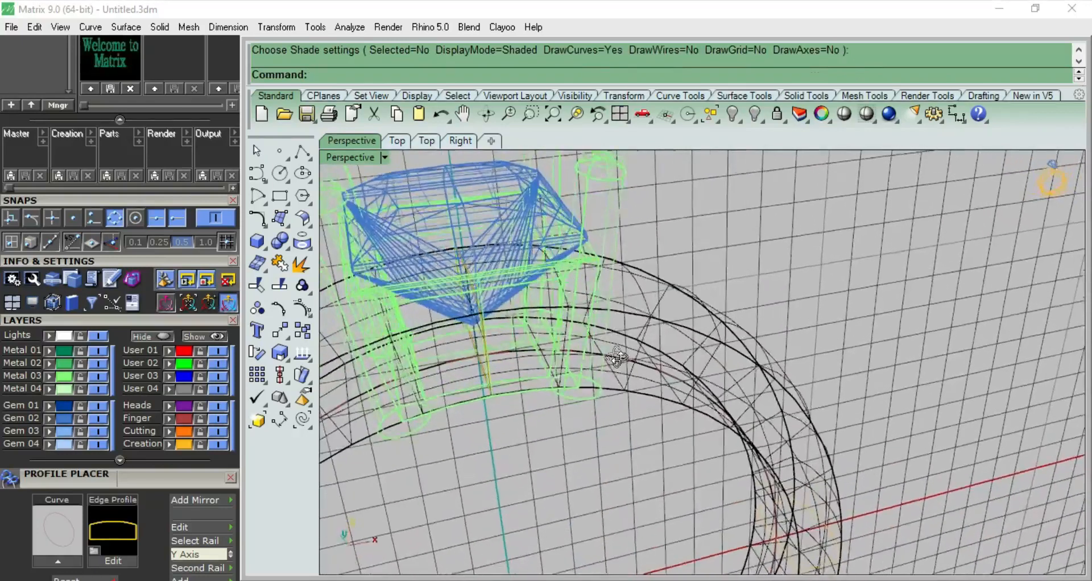
key("ctrl+a")
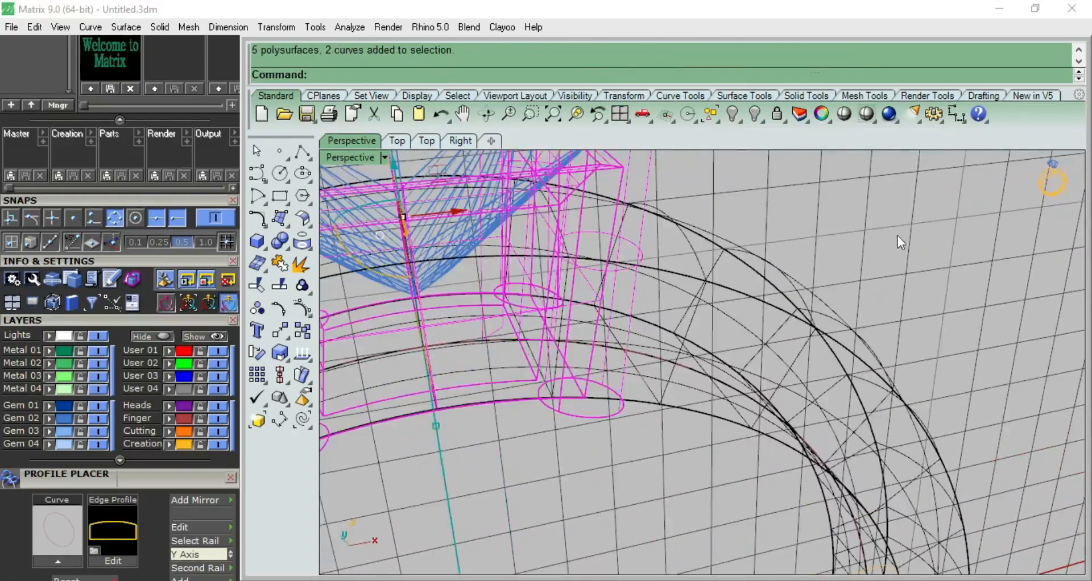
key("Escape")
left_click(275, 244)
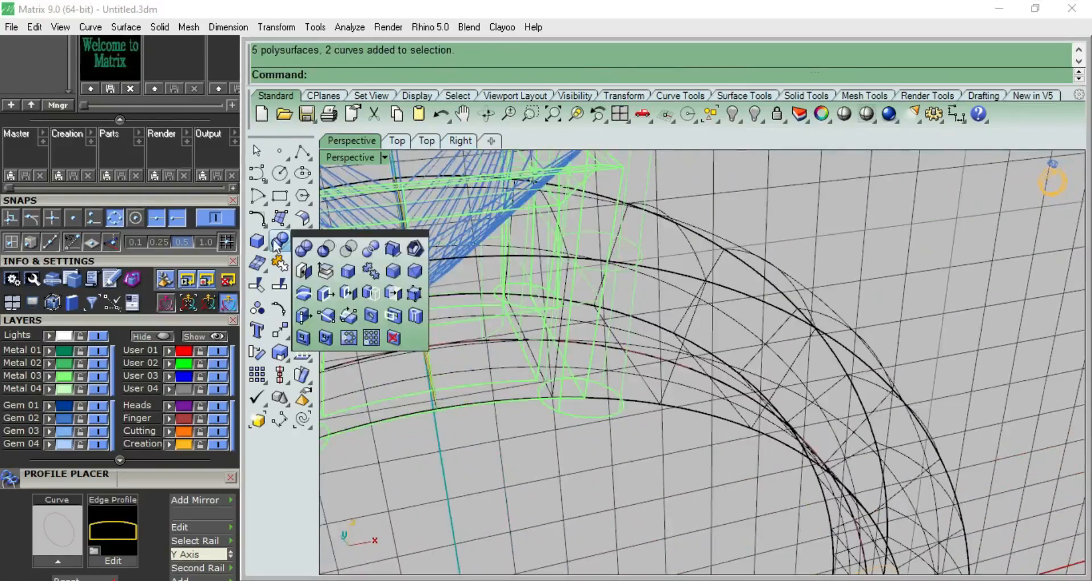
left_click(260, 243)
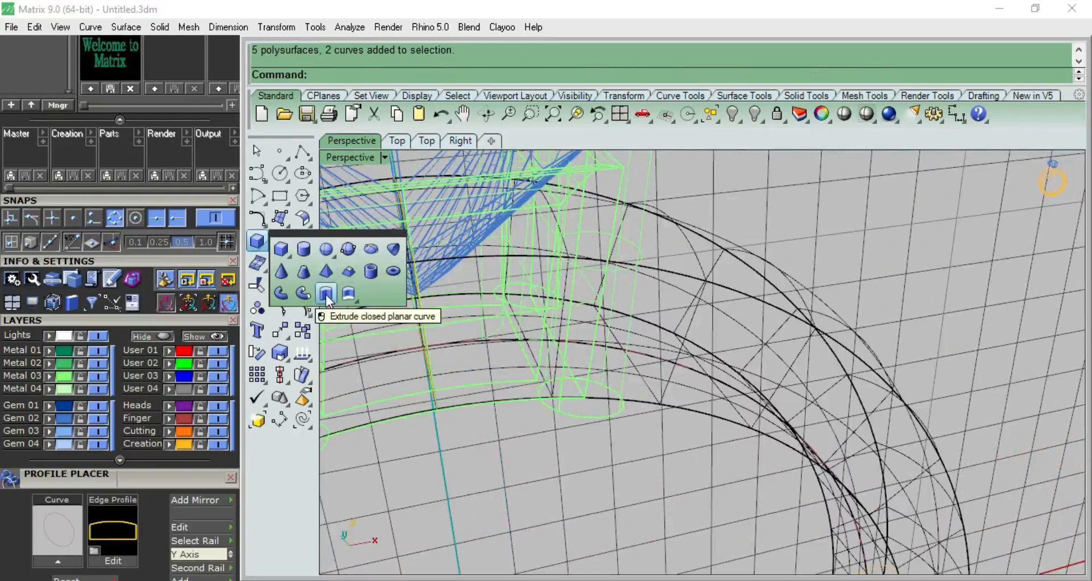
left_click(326, 295)
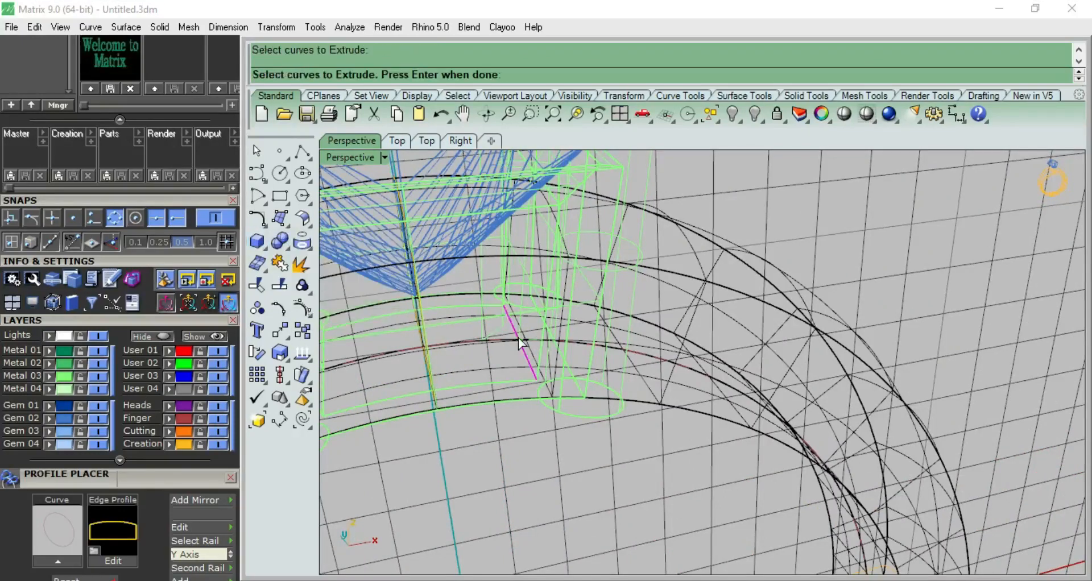
key("Escape")
right_click_drag(494, 306, 541, 285)
right_click(429, 265)
left_click(429, 265)
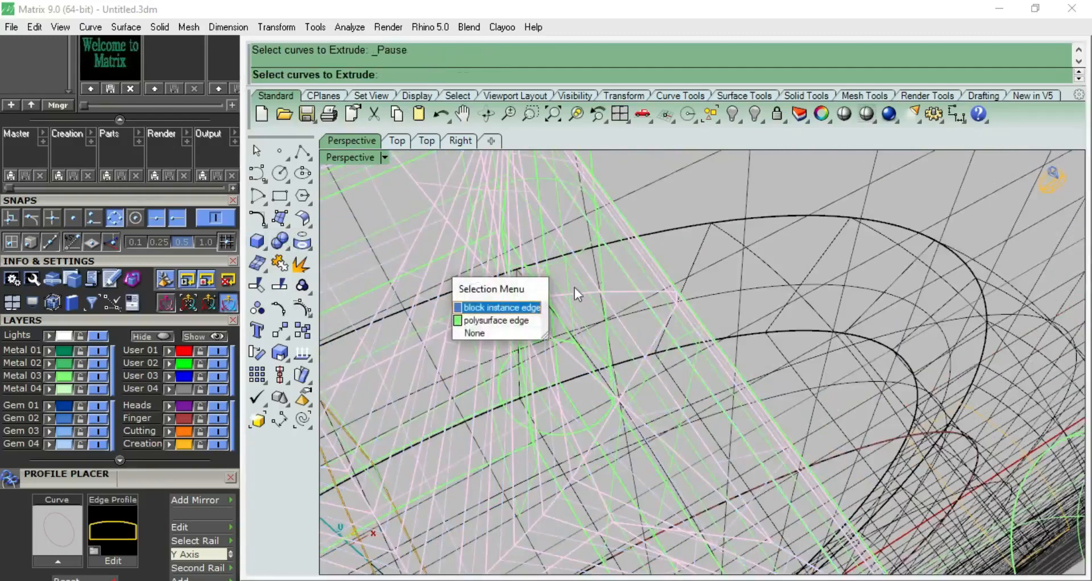
left_click(531, 321)
scroll(627, 250, "down", 8)
key("Escape")
scroll(627, 233, "down", 12)
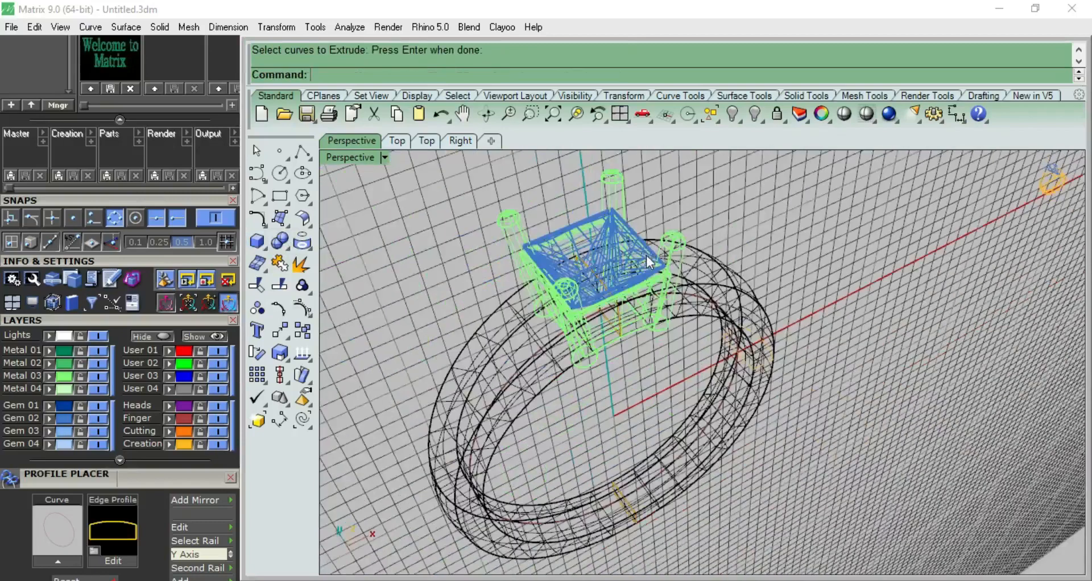
Hide the Gem 01 and Gem 02 layers to expose the inner edges of the setting in the perspective view.
key("ctrl+F1")
scroll(631, 262, "up", 17)
key("ctrl+a")
key("Escape")
key("ctrl+F3")
key("ctrl+F4")
scroll(569, 188, "up", 15)
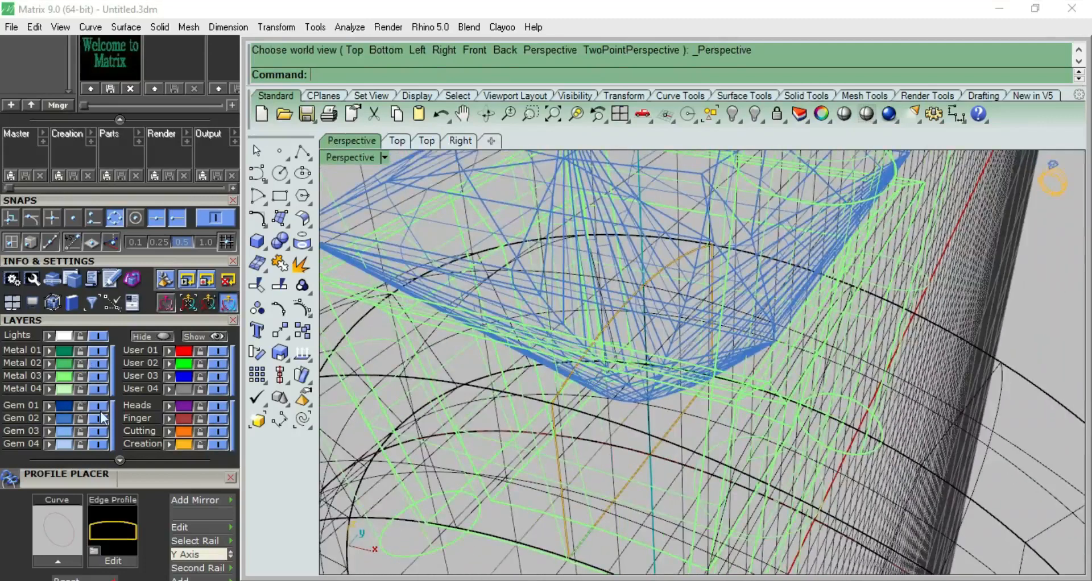
left_click(100, 417)
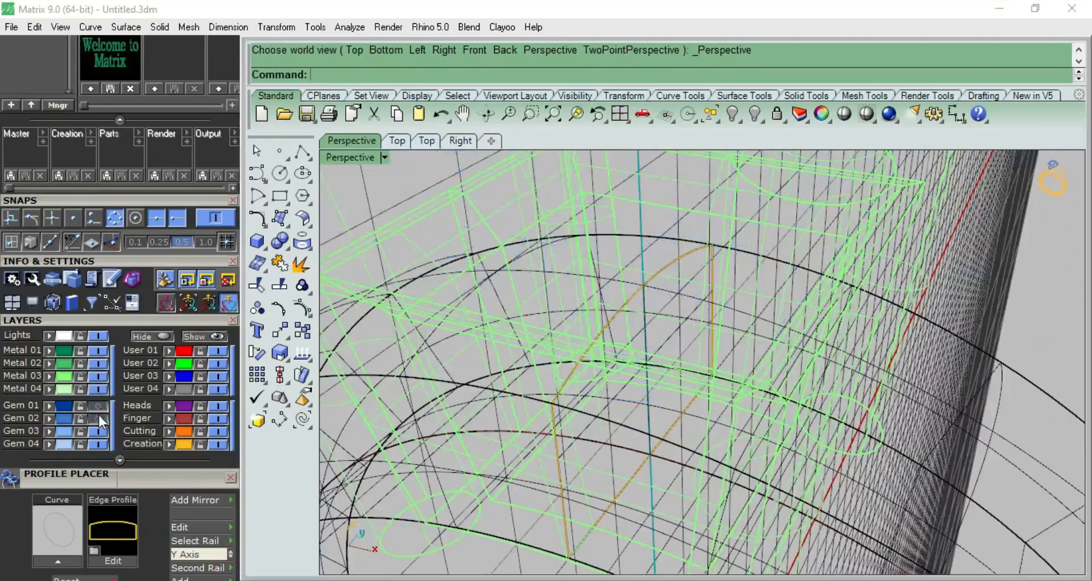
right_click_drag(610, 319, 604, 341)
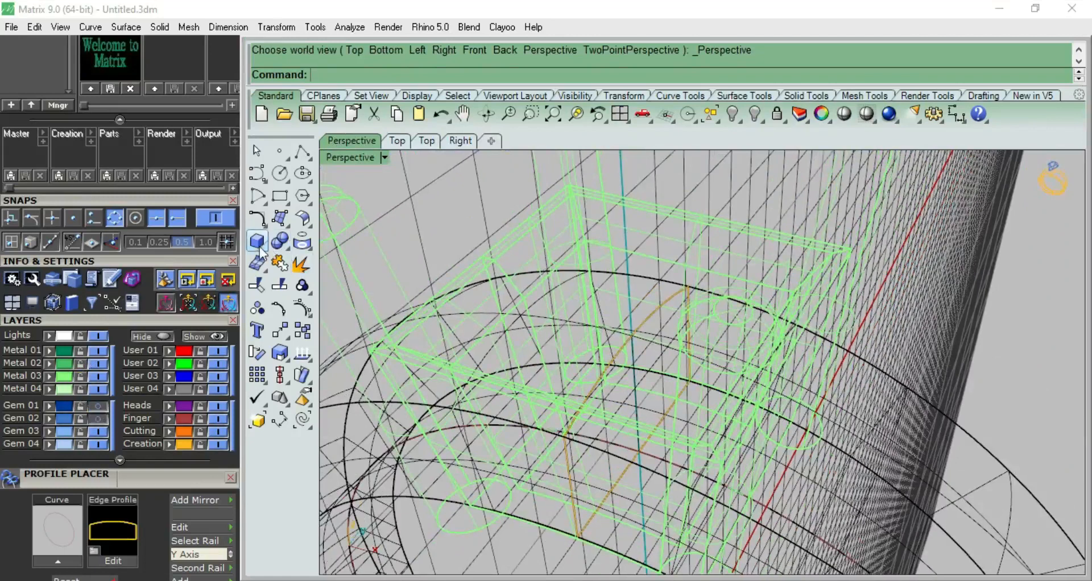
Extrude the setting's four inner edges to both sides as a solid block reaching well past the top and inside of the shank.
left_click(261, 249)
left_click(326, 293)
left_click(647, 260)
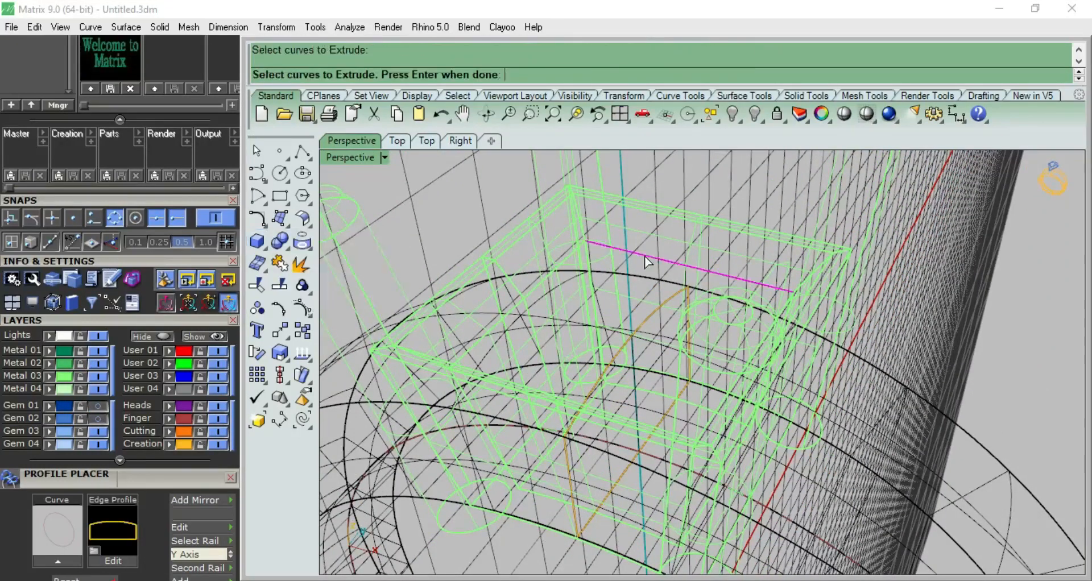
left_click(645, 257)
left_click(644, 214)
right_click_drag(644, 214, 579, 248)
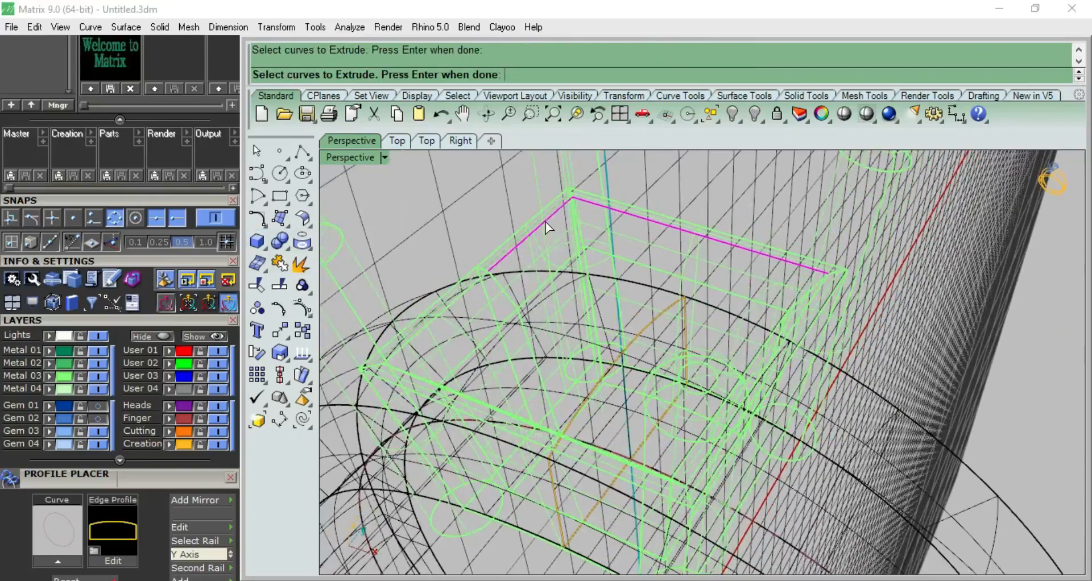
key("Escape")
right_click_drag(568, 289, 565, 275)
right_click(563, 276)
left_click(536, 287)
right_click_drag(637, 257, 907, 420)
right_click(916, 452)
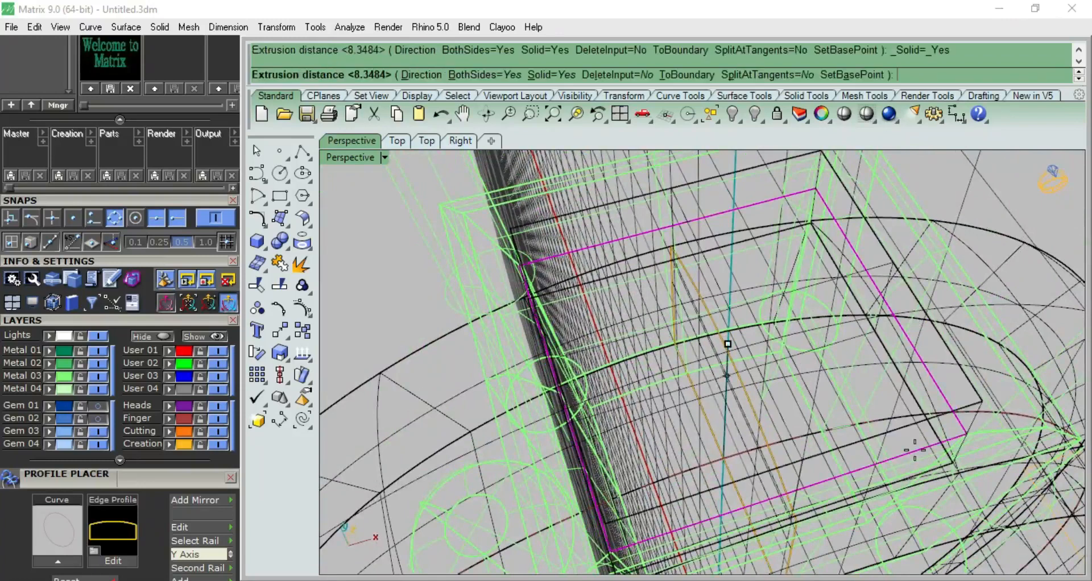
key("F2")
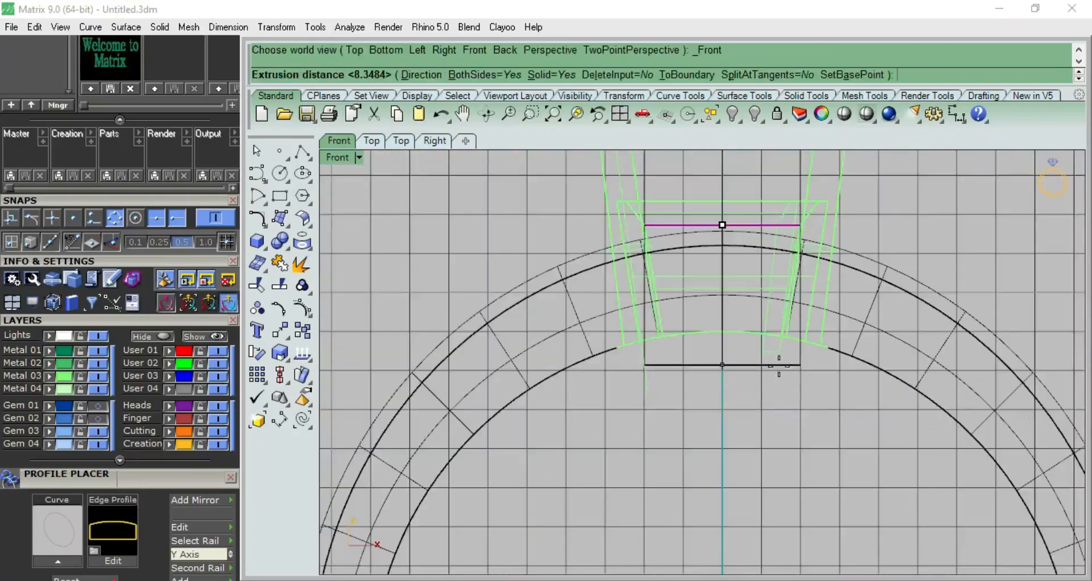
left_click(790, 501)
left_click(795, 458)
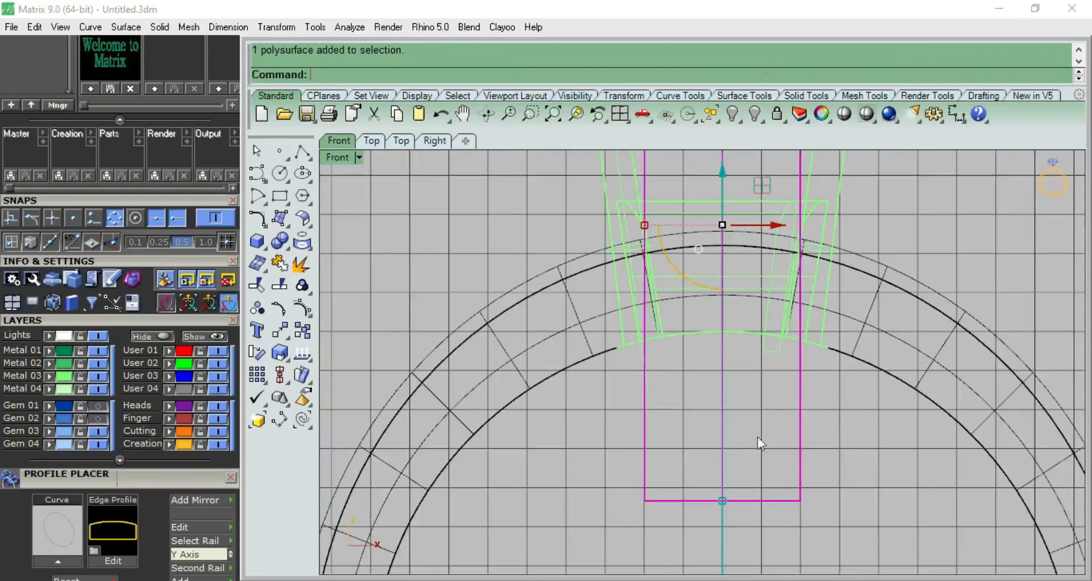
Widen the extruded block slightly in both directions in the top view with the gumball scale handles, accepting the history warning.
left_click(751, 380)
scroll(739, 405, "down", 8)
scroll(783, 315, "up", 6)
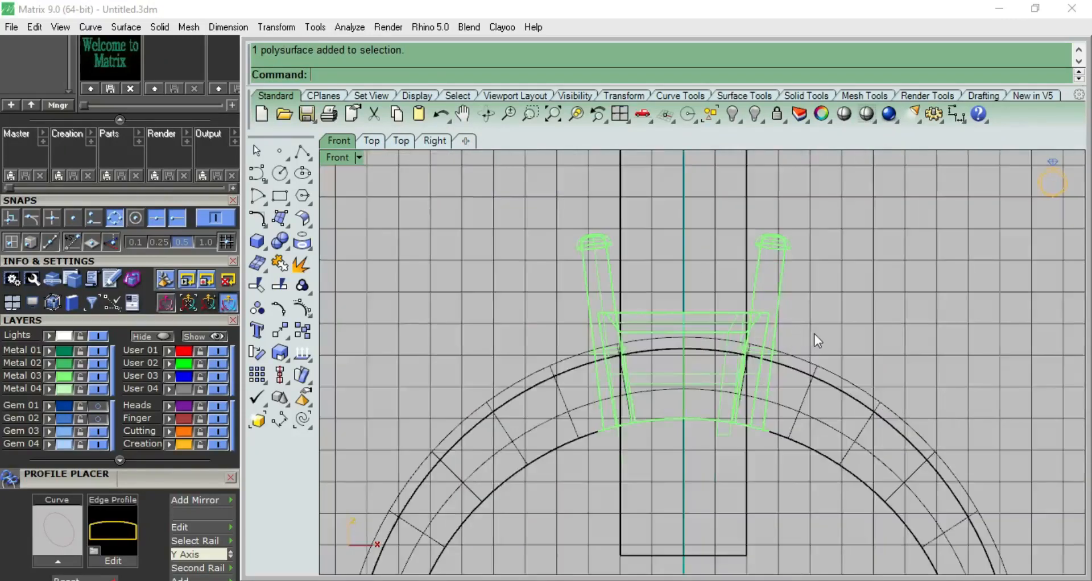
left_click(798, 357)
left_click(745, 201)
key("ctrl+F1")
scroll(681, 377, "up", 4)
left_click_drag(685, 376, 688, 362)
left_click(667, 351)
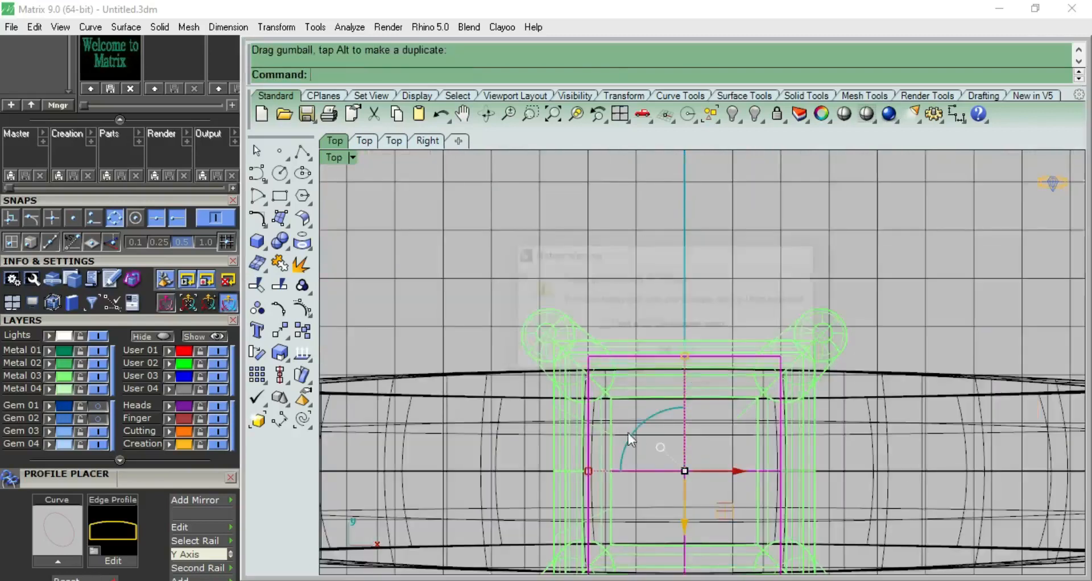
left_click_drag(588, 471, 578, 471)
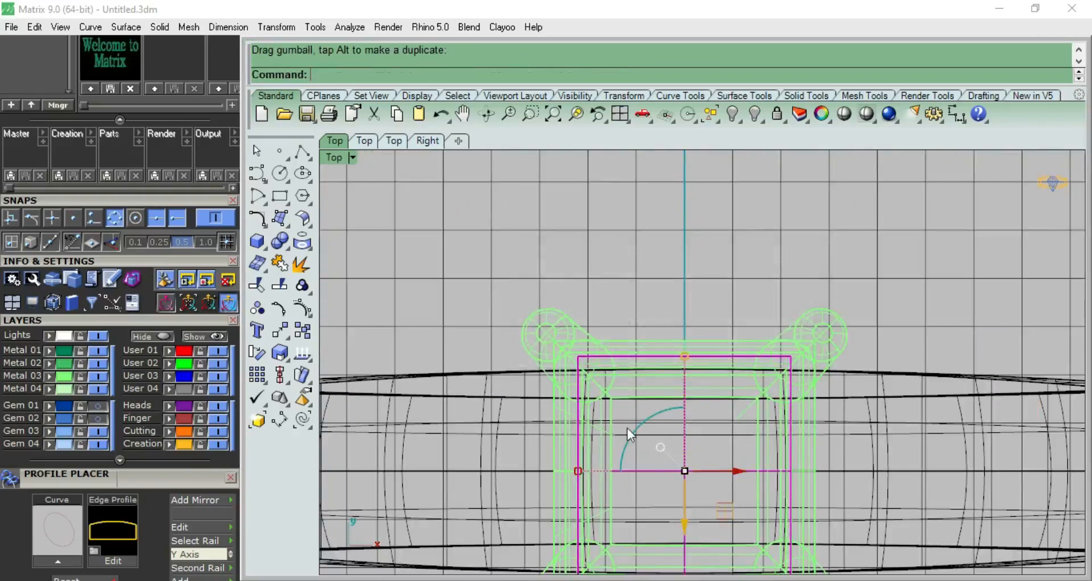
Check the block's fit inside the setting in the shaded front view and from the side.
scroll(707, 367, "down", 3)
key("ctrl+F2")
key("Escape")
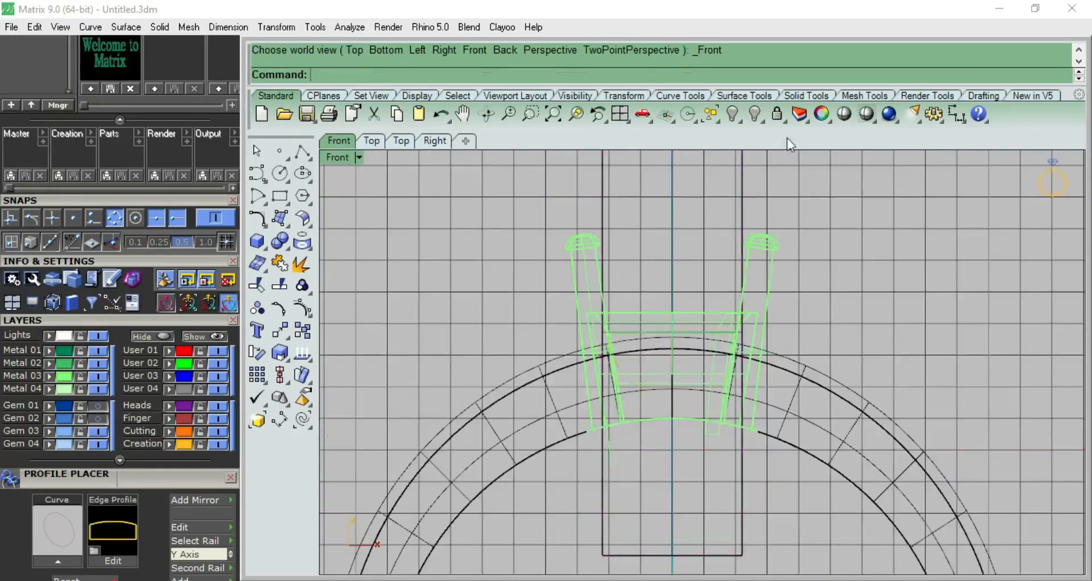
left_click(844, 113)
mouse_move(768, 385)
right_mouse_down()
mouse_move(825, 189)
mouse_move(693, 299)
right_mouse_up()
key("ctrl+F3")
key("Escape")
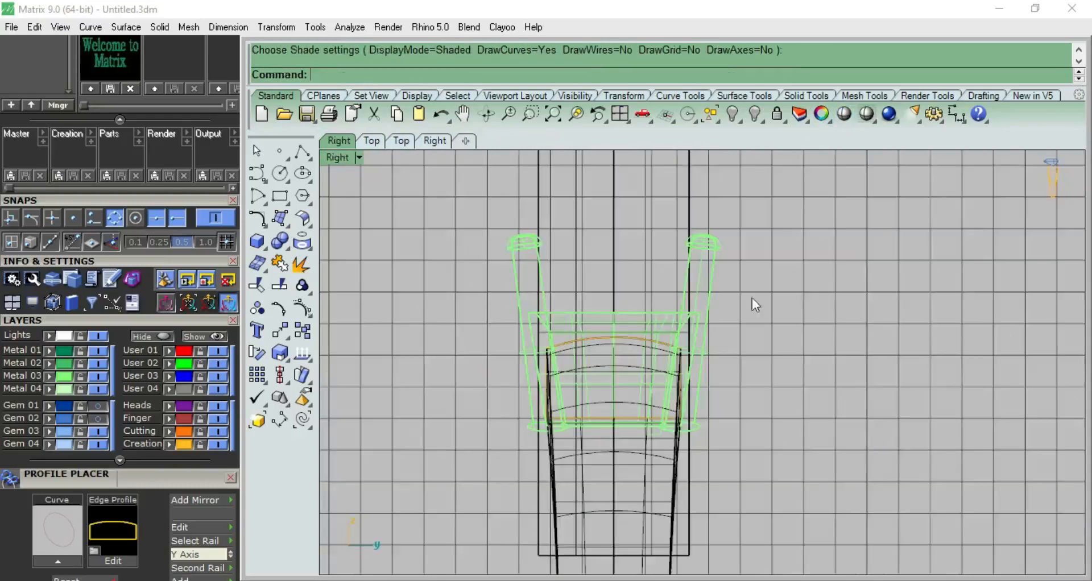
Scale the block slightly narrower across the setting in the front view.
left_click(689, 221)
scroll(692, 244, "down", 6)
scroll(671, 377, "up", 2)
right_click_drag(671, 378, 630, 469)
key("ctrl+F2")
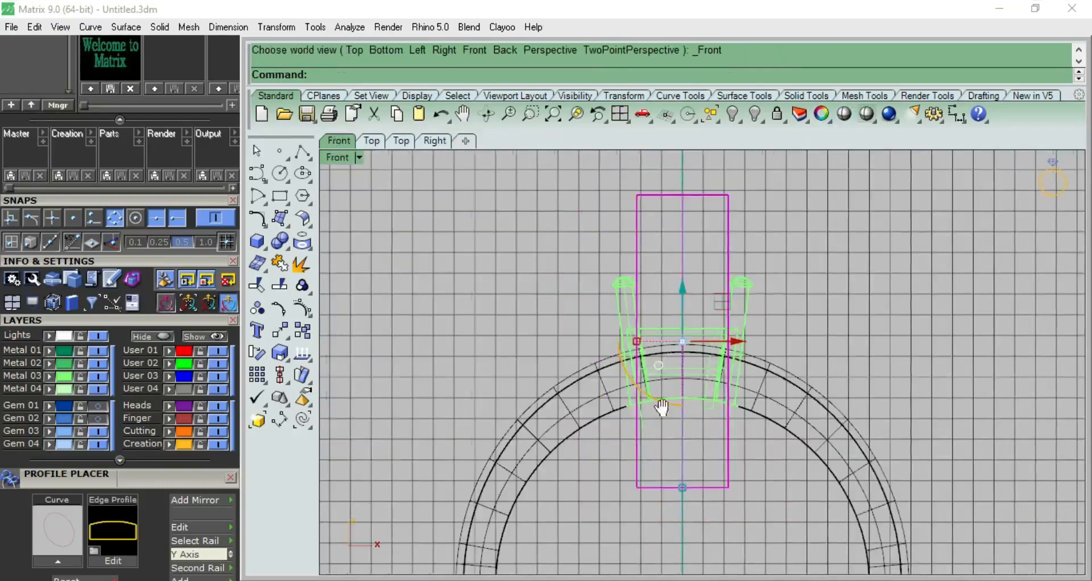
right_click_drag(661, 407, 650, 396)
scroll(650, 395, "up", 2)
left_click_drag(576, 323, 583, 329)
Scale the block narrower in the right view to sit inside the shank sides and check it in shaded perspective.
key("ctrl+F3")
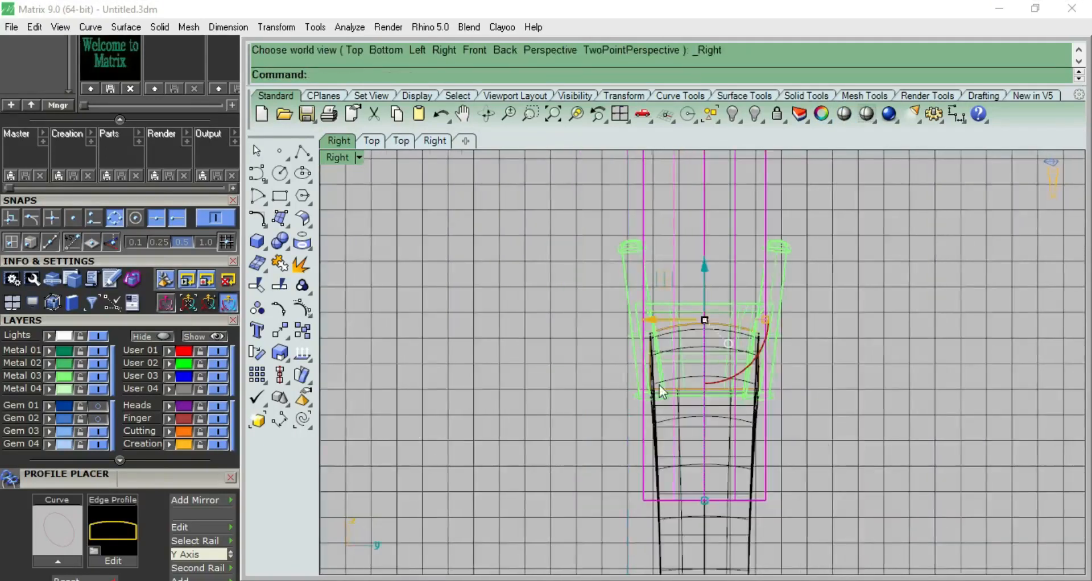
scroll(661, 392, "up", 3)
left_click_drag(817, 292, 803, 291)
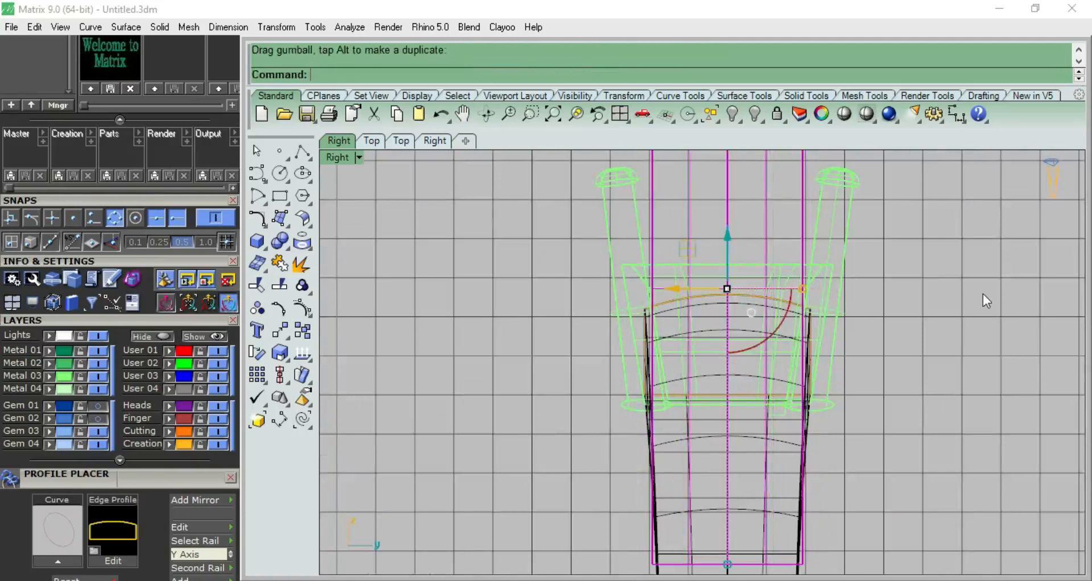
key("ctrl+F4")
left_click(844, 114)
mouse_move(752, 264)
right_mouse_down()
mouse_move(810, 421)
mouse_move(775, 220)
mouse_move(791, 448)
mouse_move(779, 189)
mouse_move(793, 507)
mouse_move(787, 405)
mouse_move(807, 461)
right_mouse_up()
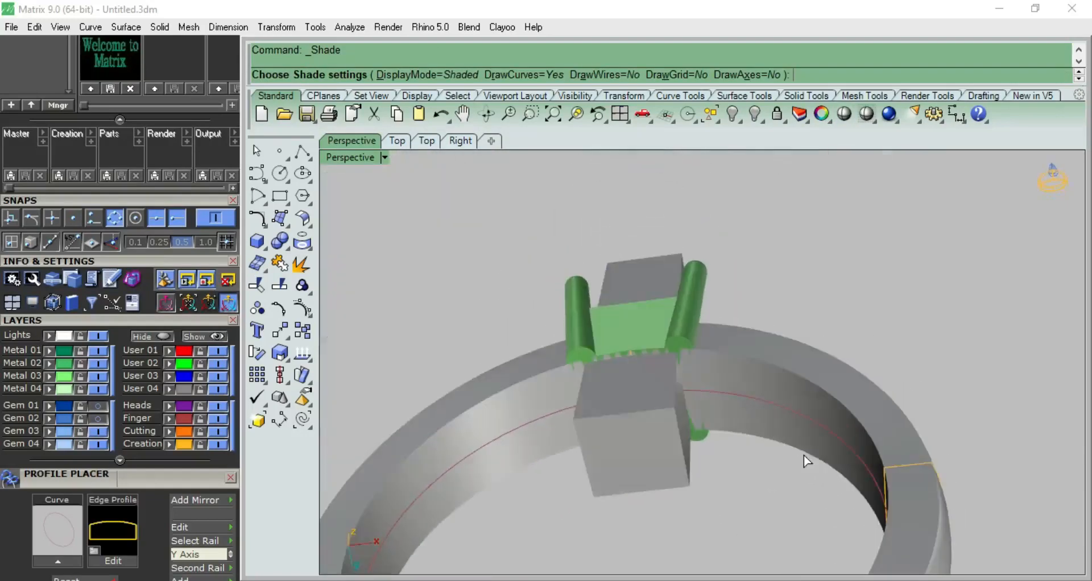
key("Escape")
Subtract the extruded block from the ring shank with Boolean Difference.
left_click(770, 336)
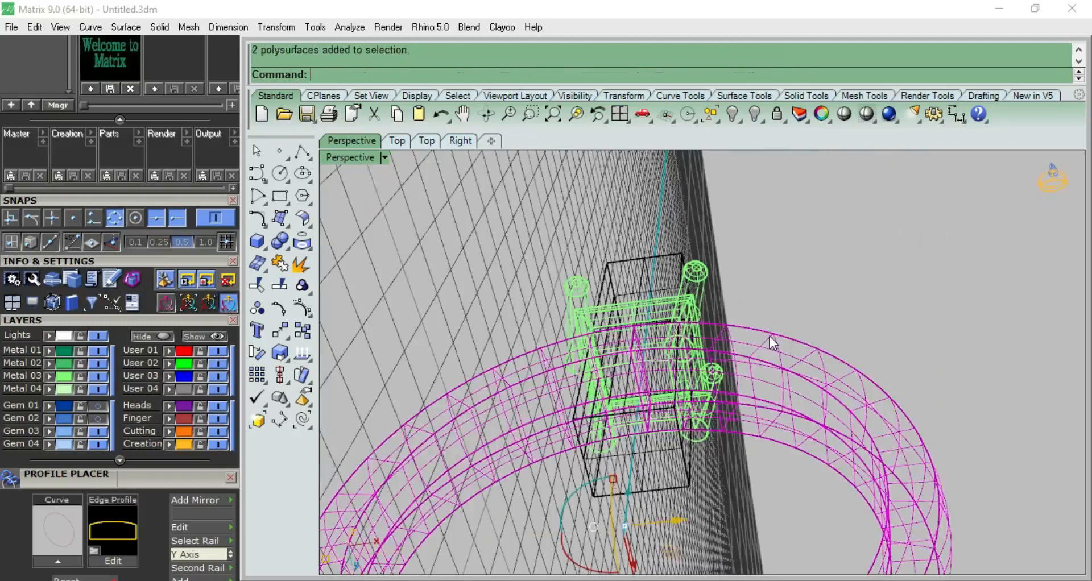
left_click(275, 249)
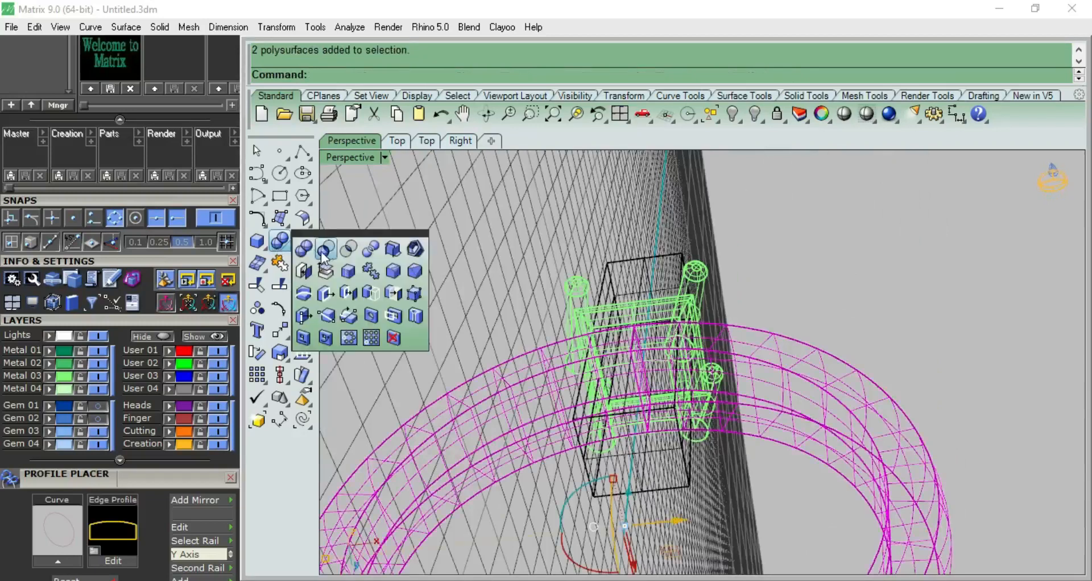
left_click(325, 254)
left_click(677, 263)
key("Return")
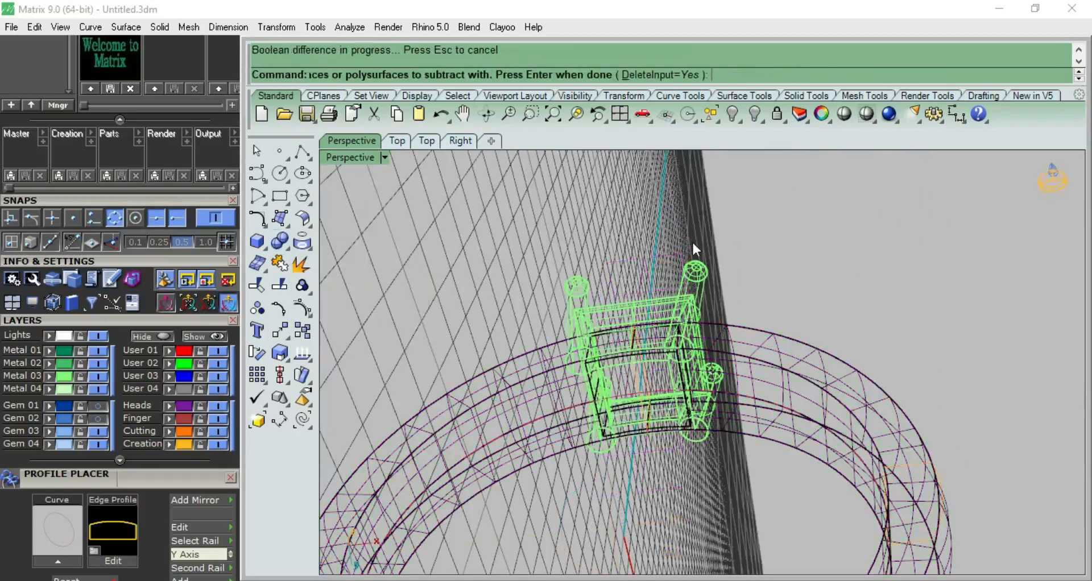
left_click(663, 353)
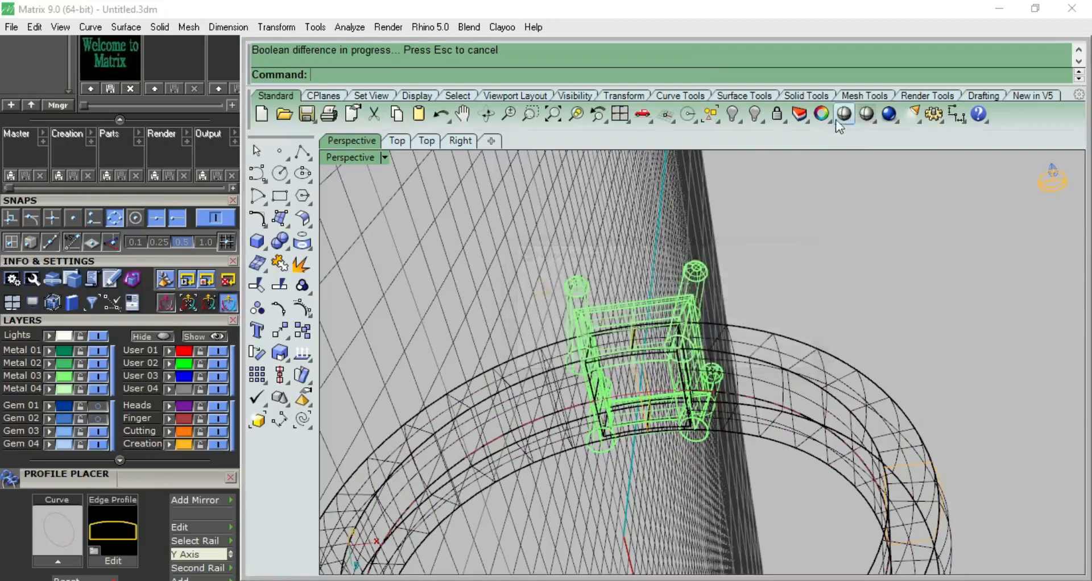
Inspect the opening cut into the shank in shaded perspective and front views and undo the Boolean Difference.
left_click(843, 114)
mouse_move(792, 237)
right_mouse_down()
mouse_move(787, 347)
mouse_move(846, 278)
mouse_move(586, 222)
mouse_move(561, 459)
mouse_move(858, 494)
mouse_move(739, 403)
mouse_move(709, 517)
mouse_move(709, 268)
mouse_move(704, 569)
right_mouse_up()
scroll(720, 464, "down", 6)
key("ctrl+F2")
key("Escape")
mouse_move(782, 426)
right_mouse_down()
mouse_move(721, 328)
mouse_move(691, 311)
right_mouse_up()
scroll(721, 326, "up", 6)
key("ctrl+z")
left_click(738, 280)
scroll(679, 330, "down", 6)
left_click(654, 262)
scroll(668, 262, "up", 6)
right_click_drag(736, 344, 739, 398)
left_click(773, 294)
left_click(675, 347)
scroll(754, 356, "down", 5)
right_click_drag(756, 358, 763, 273)
Scale a slightly smaller copy of the ring shank about origin 0 in the front view.
left_click(748, 271)
left_click(556, 280)
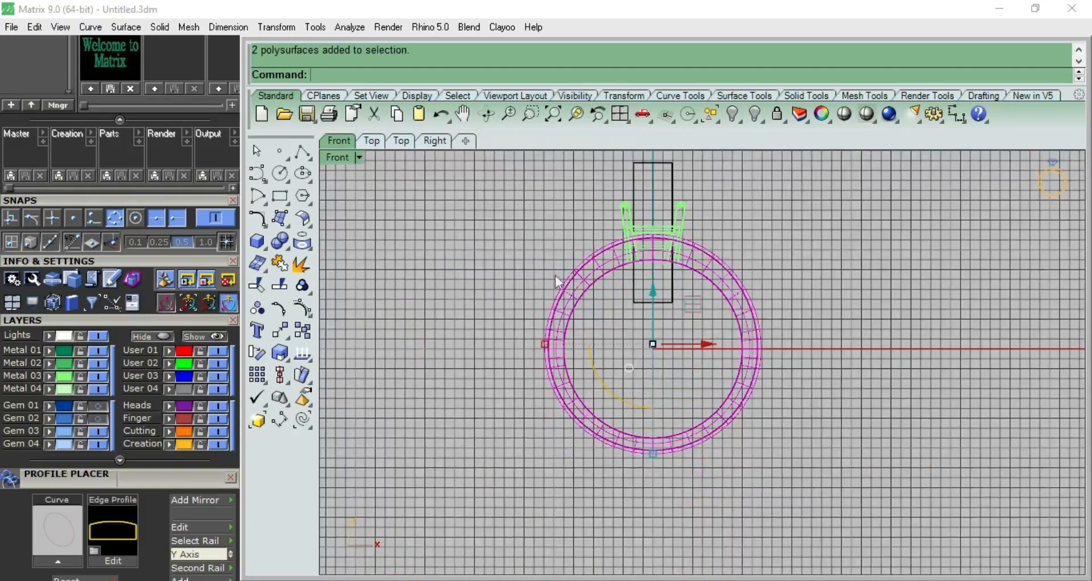
left_click(280, 353)
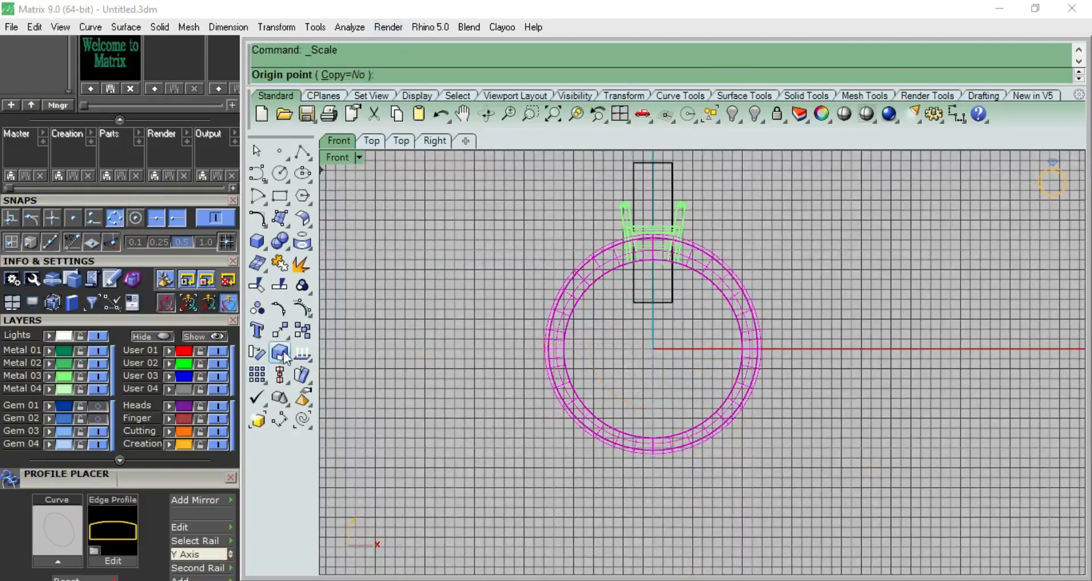
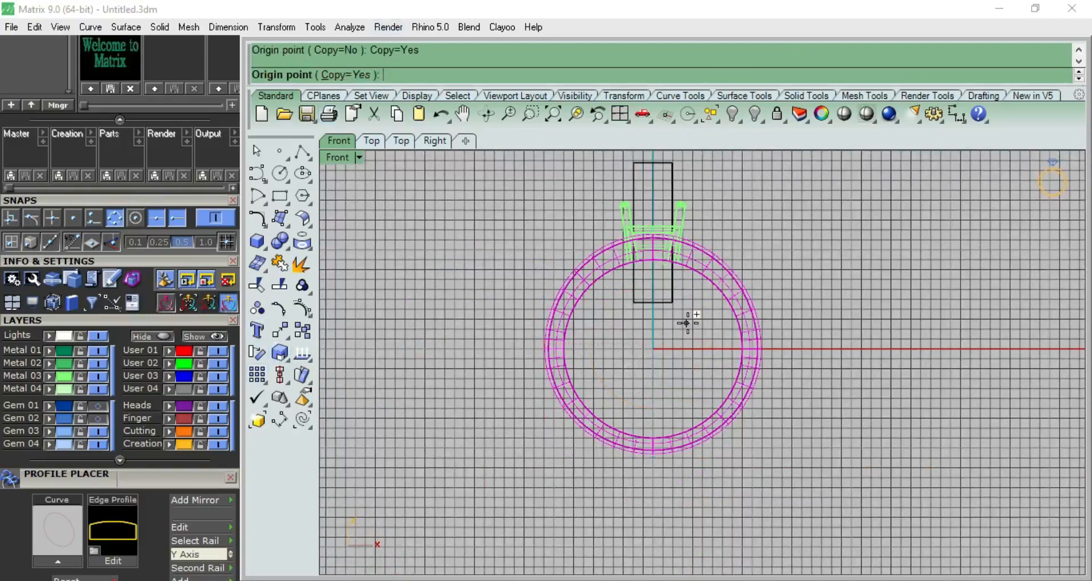
type("0")
key("Return")
scroll(775, 283, "up", 8)
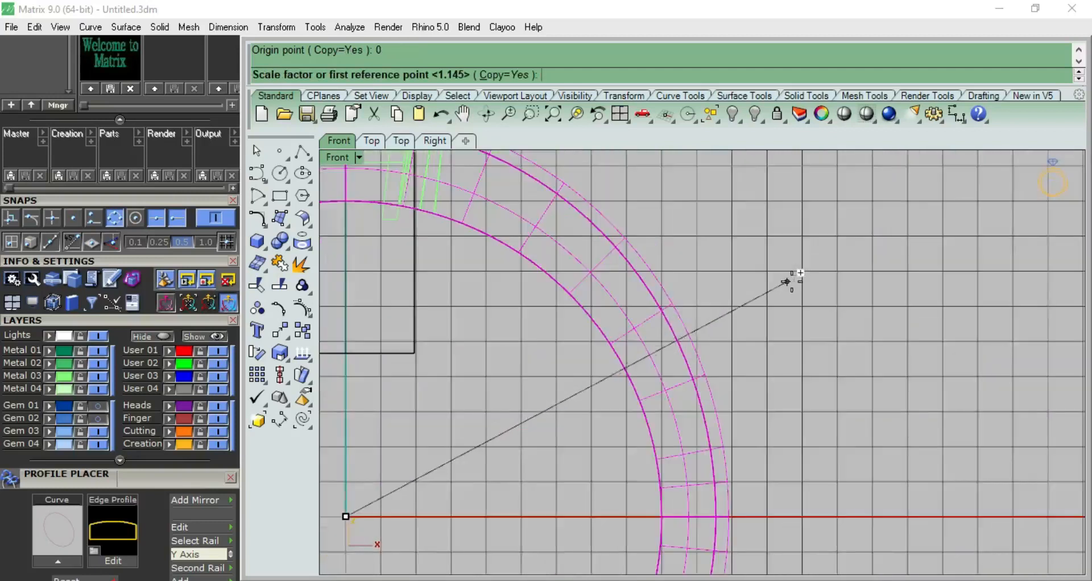
left_click(793, 281)
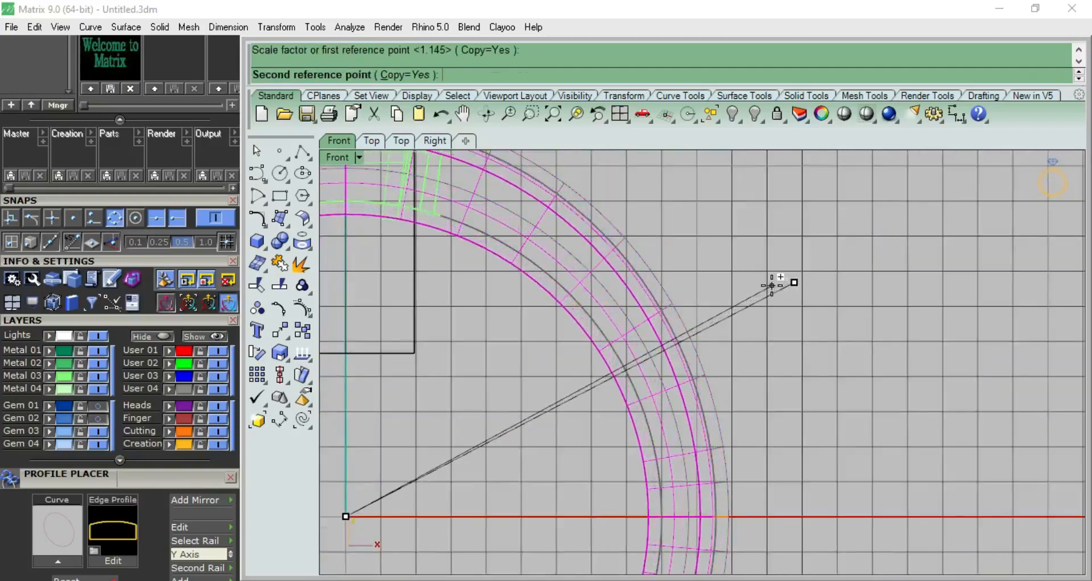
left_click(772, 285)
scroll(779, 279, "down", 6)
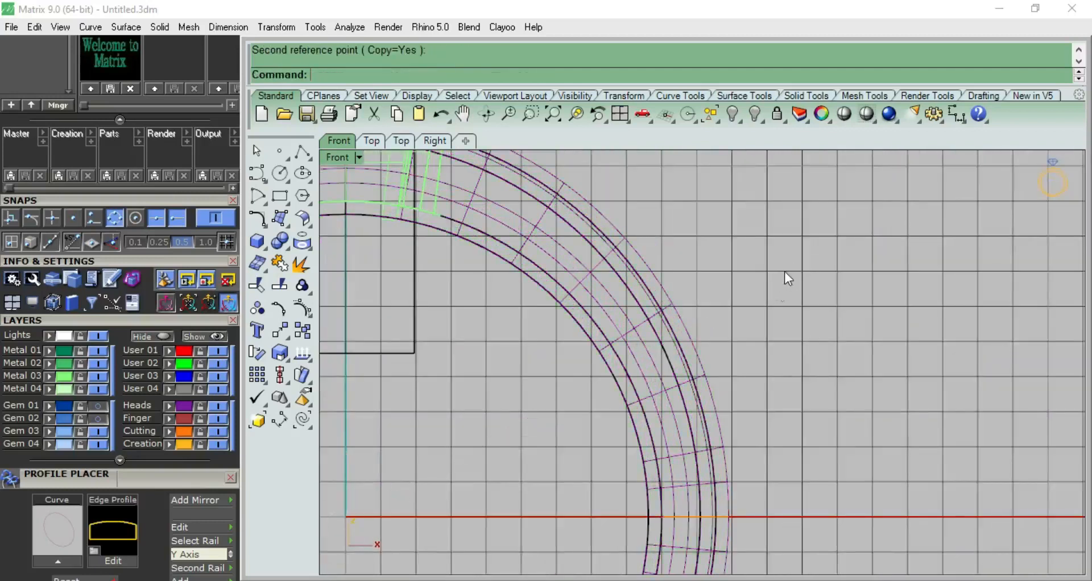
Narrow the scaled shank copy in the right view so it sits inside the outer shank's sides, accepting the history warning.
left_click(692, 470)
scroll(729, 380, "up", 14)
scroll(828, 330, "down", 18)
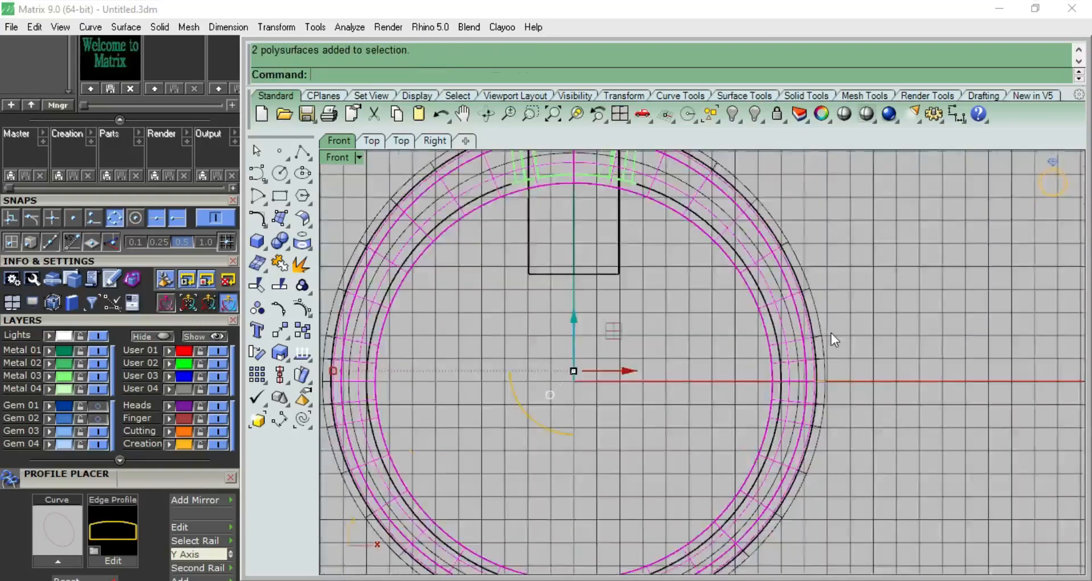
scroll(768, 340, "up", 8)
key("F7")
scroll(658, 376, "up", 5)
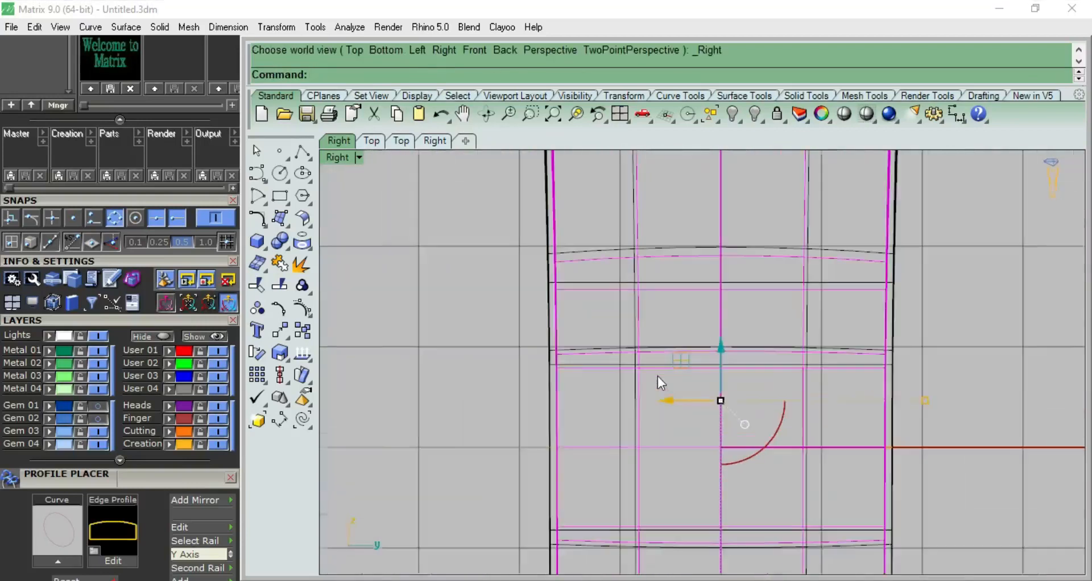
left_click_drag(928, 399, 875, 393)
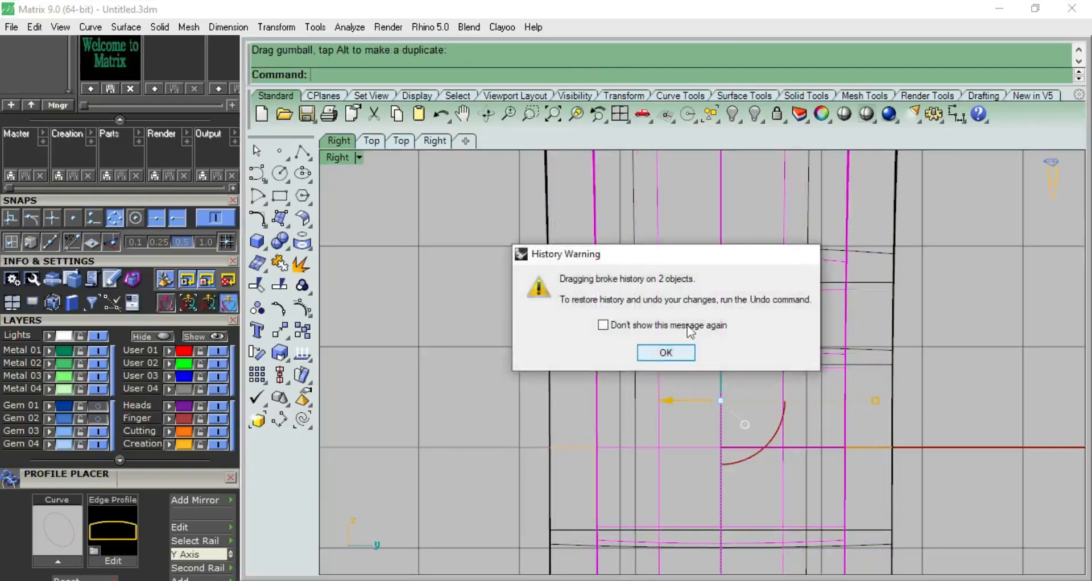
left_click(666, 351)
Measure the side gap between the inner shank copy and the outer shank with a temporary dimension.
left_click(956, 113)
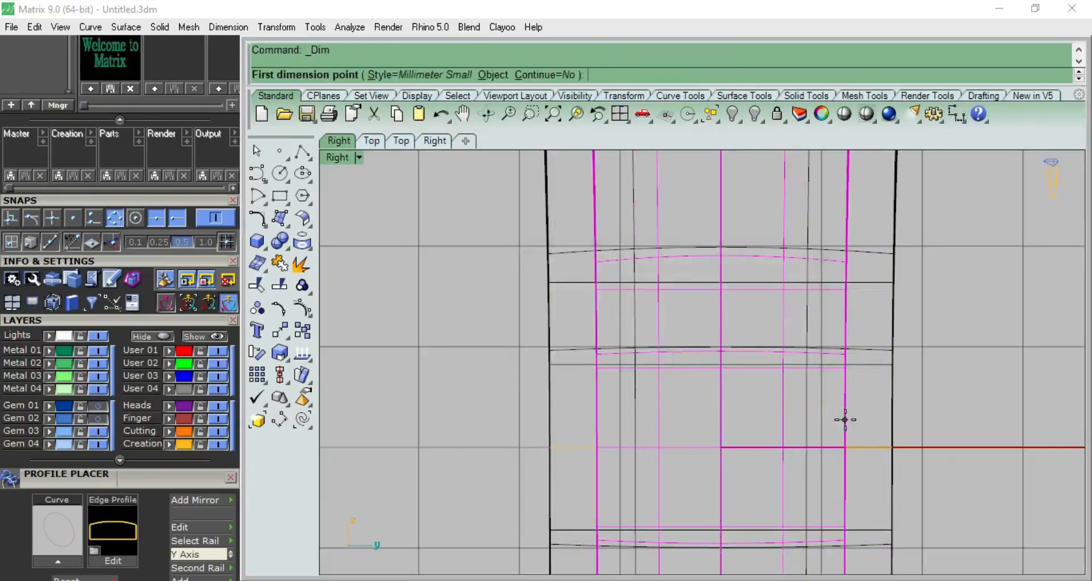
left_click(845, 420)
left_click(891, 420)
scroll(856, 493, "down", 6)
key("Escape")
Scale the inner shank copy a little narrower and measure its side gap to the outer shank again.
left_click_drag(866, 446, 856, 446)
right_click_drag(913, 448, 784, 400)
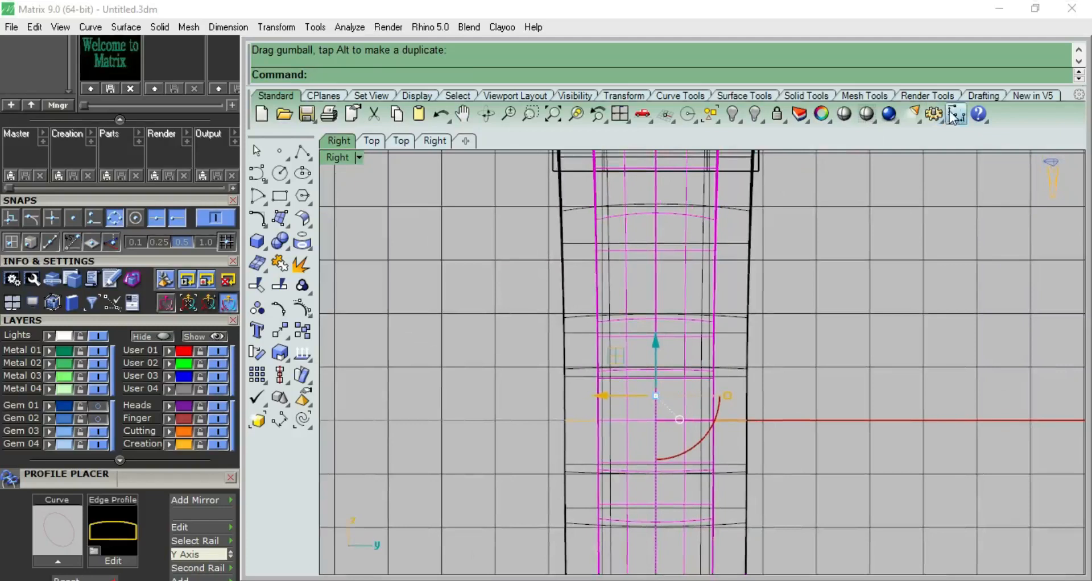
left_click(955, 115)
scroll(711, 376, "up", 3)
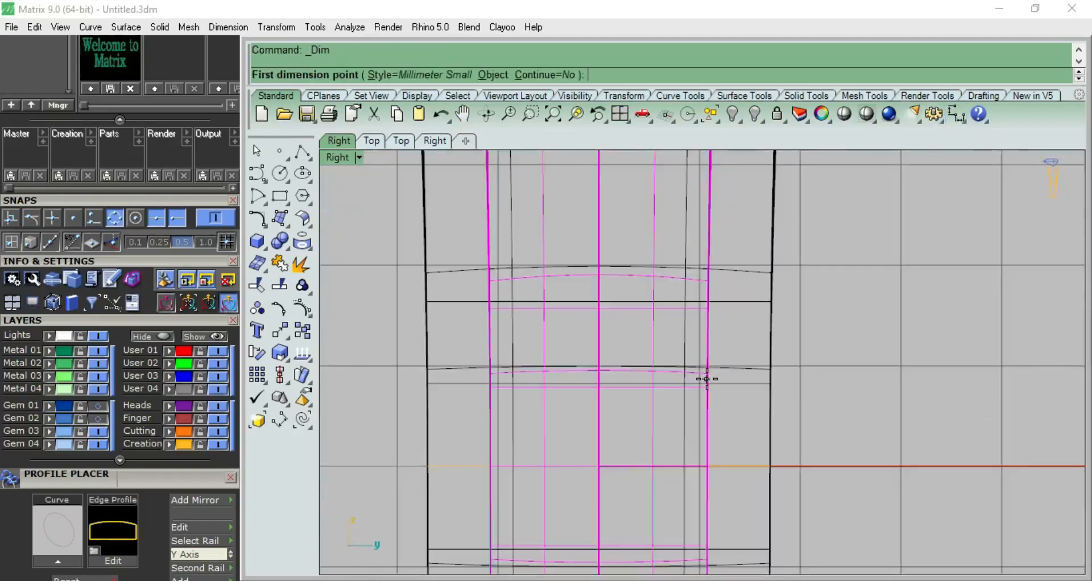
left_click(708, 380)
left_click(768, 380)
scroll(756, 442, "down", 4)
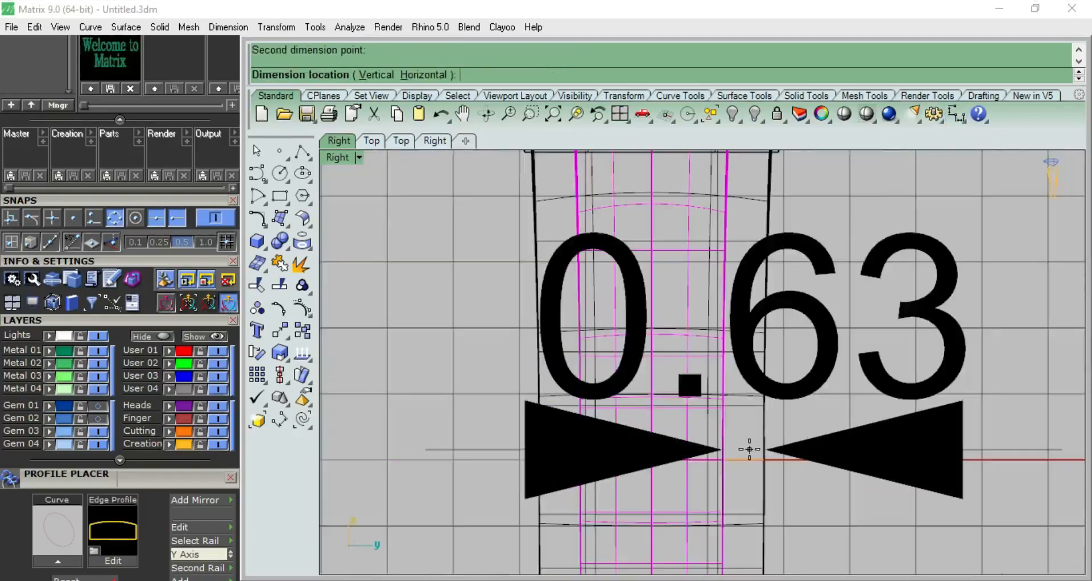
key("Escape")
Reduce the inner shank copy's width further to thicken the side walls of the outer shank.
scroll(719, 411, "up", 6)
left_click_drag(426, 438, 449, 439)
scroll(518, 412, "down", 4)
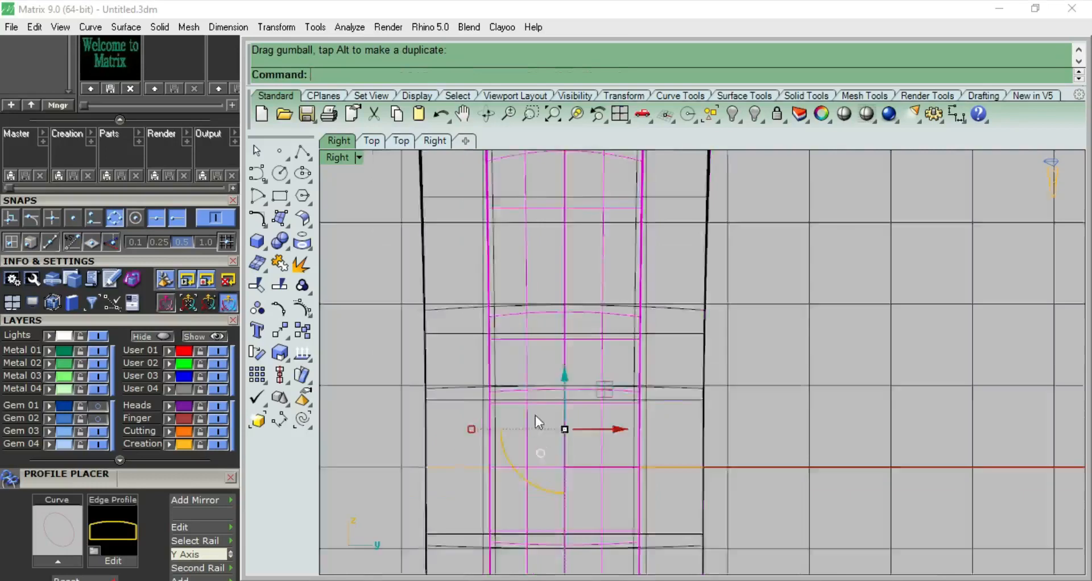
In the front view, set up a bounding-box cage edit on the inner shank copy with 6 × 6 × 4 cage points.
scroll(631, 398, "down", 14)
key("F2")
scroll(677, 435, "up", 8)
right_click_drag(576, 478, 602, 376)
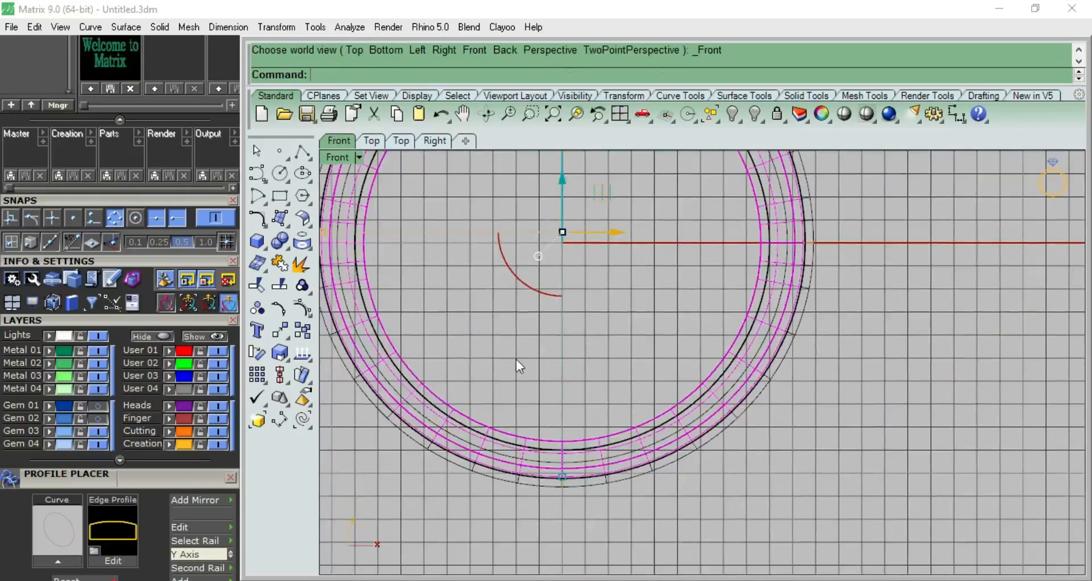
right_click_drag(525, 379, 568, 422)
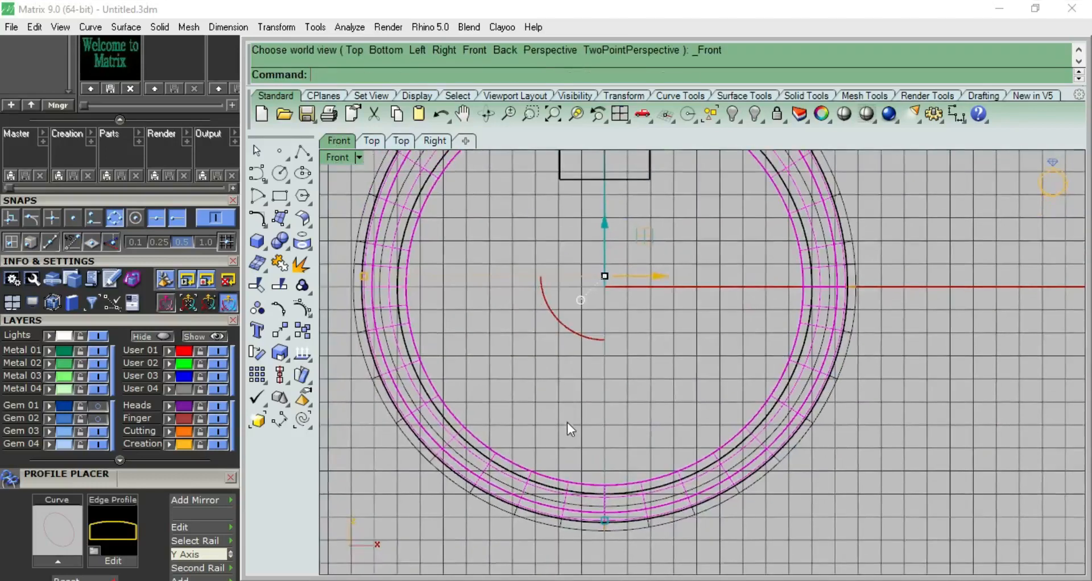
left_click(282, 339)
left_click(305, 426)
left_click(407, 74)
left_click(415, 74)
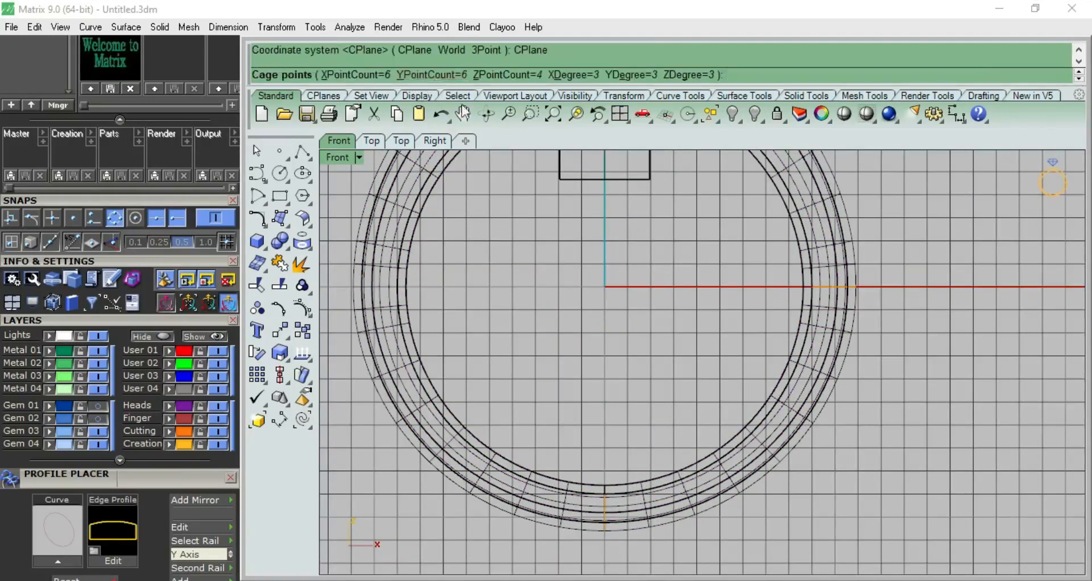
right_click(614, 405)
right_click(613, 405)
Raise the middle bottom cage points to lift and flatten the inner shank copy's base inside the outer shank, and delete the cage.
right_click_drag(554, 449, 551, 351)
left_click_drag(667, 446, 706, 467)
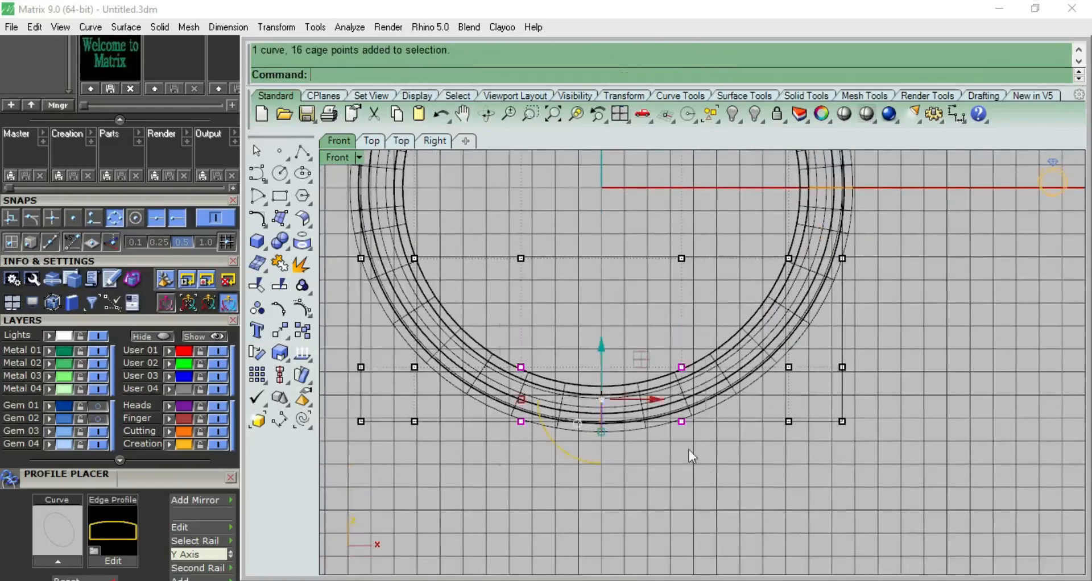
right_click_drag(613, 370, 614, 443)
left_click_drag(603, 430, 602, 341)
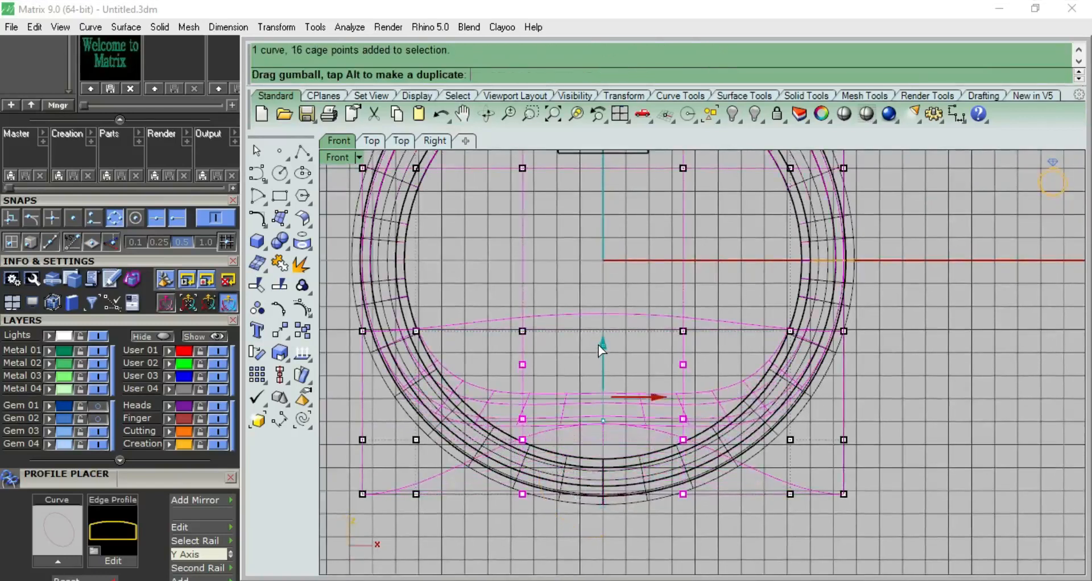
scroll(615, 373, "down", 3)
left_click(721, 417)
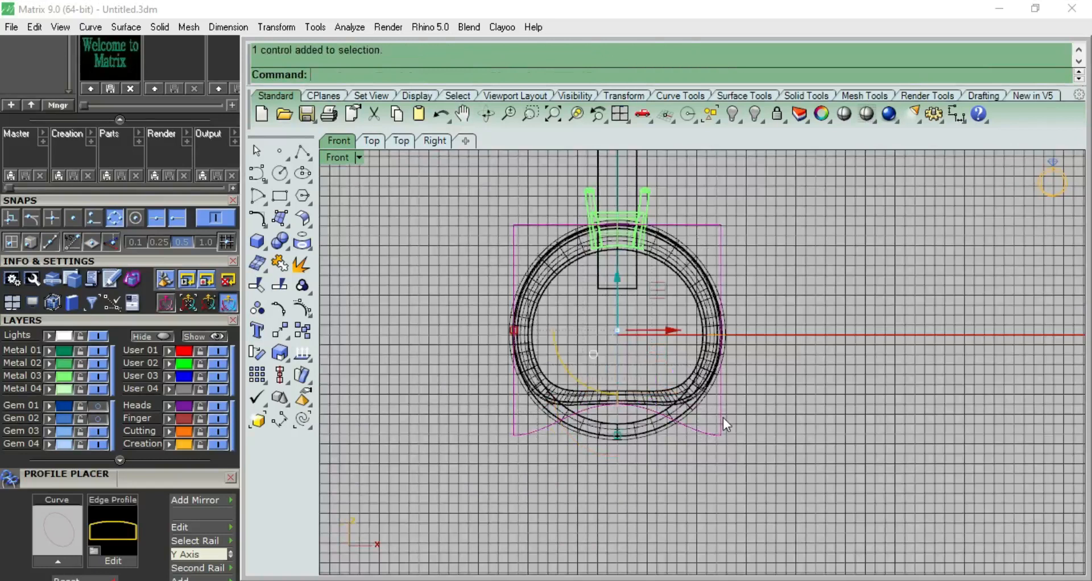
key("Delete")
Boolean-subtract the flattened inner shank copy from the outer shank, and inspect the hollowed band shaded.
scroll(619, 438, "up", 3)
left_click(605, 430)
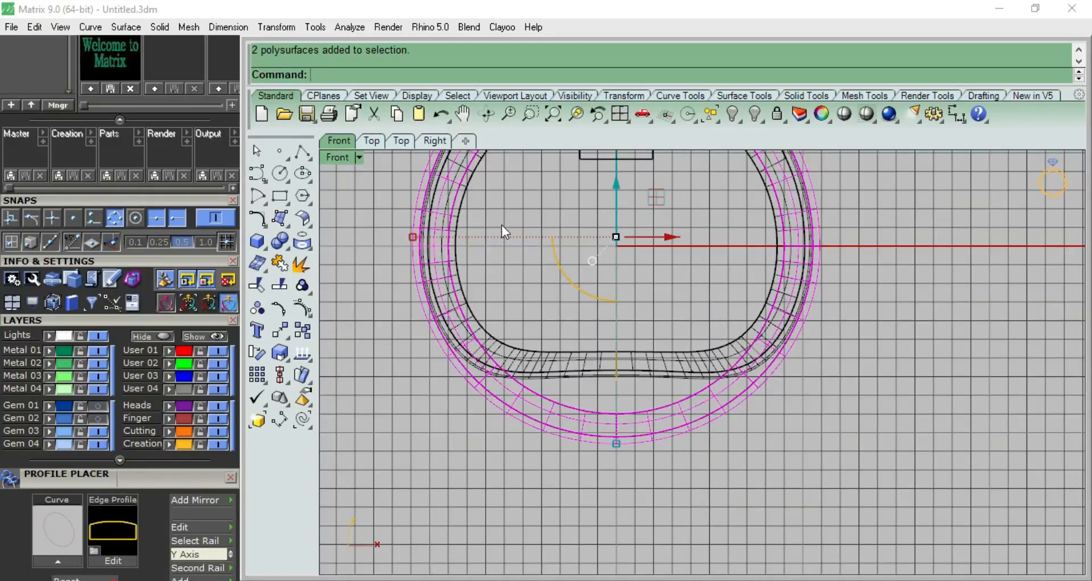
key("F4")
scroll(643, 293, "up", 5)
right_click_drag(725, 373, 729, 347)
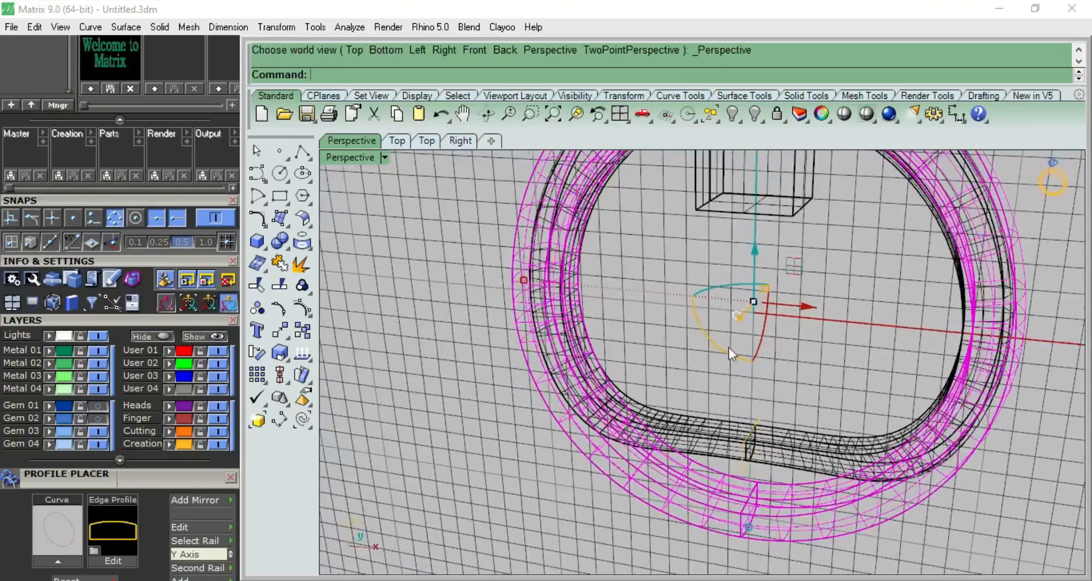
left_click(284, 246)
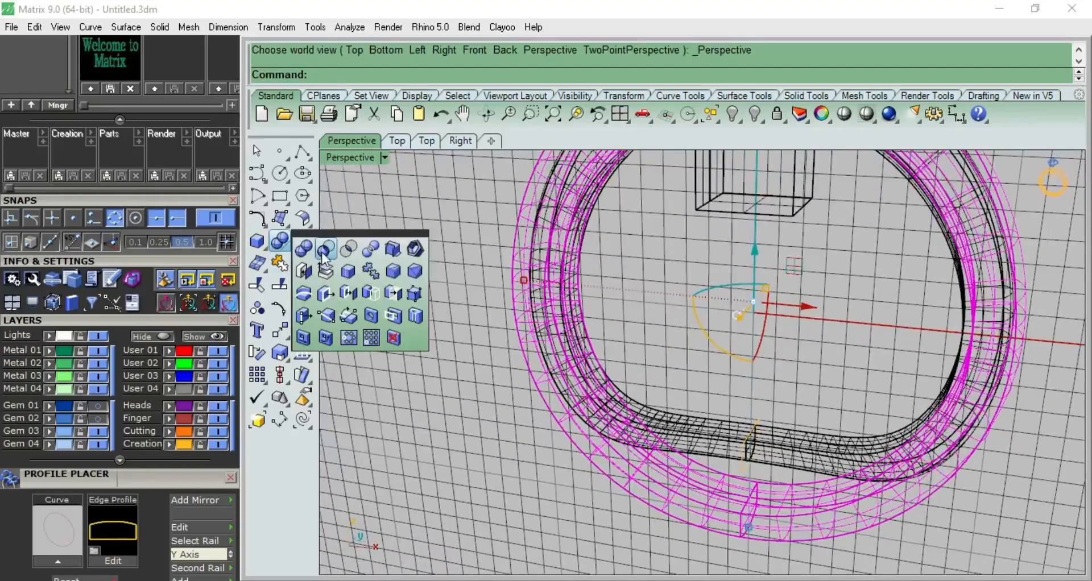
left_click(323, 250)
left_click(780, 434)
key("Return")
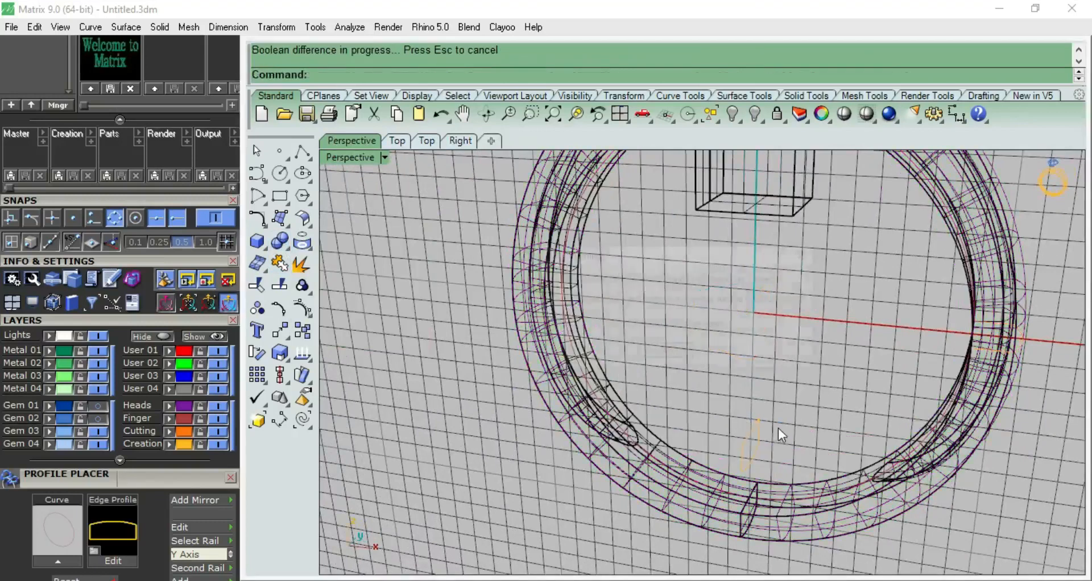
left_click(664, 351)
left_click(844, 114)
mouse_move(819, 342)
right_mouse_down()
mouse_move(650, 295)
mouse_move(675, 232)
mouse_move(695, 330)
mouse_move(748, 363)
right_mouse_up()
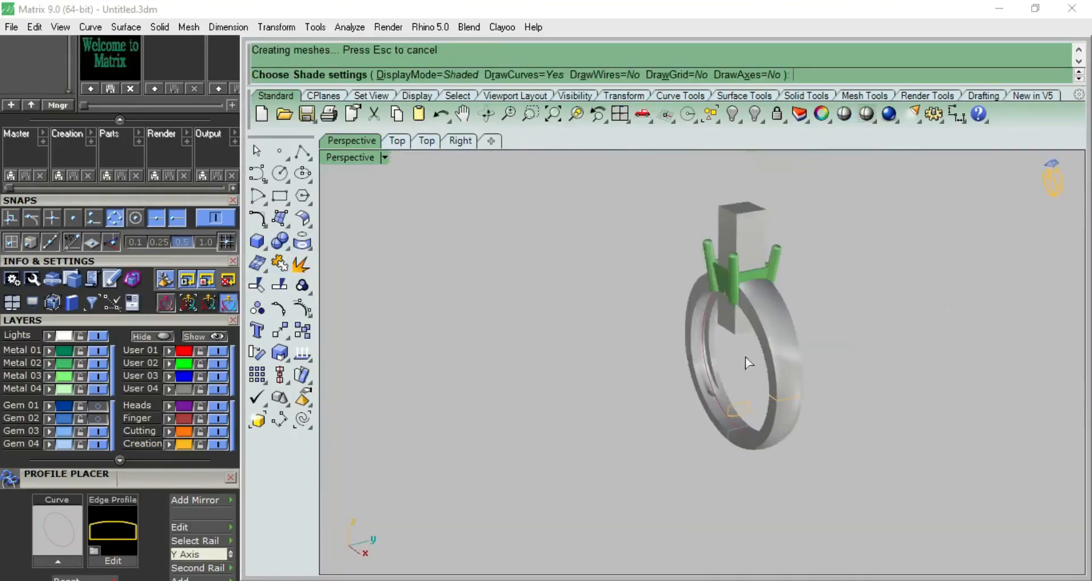
key("Escape")
Boolean-subtract the square block from the shank to open it under the head, and inspect the result shaded.
scroll(770, 314, "up", 5)
left_click(806, 322)
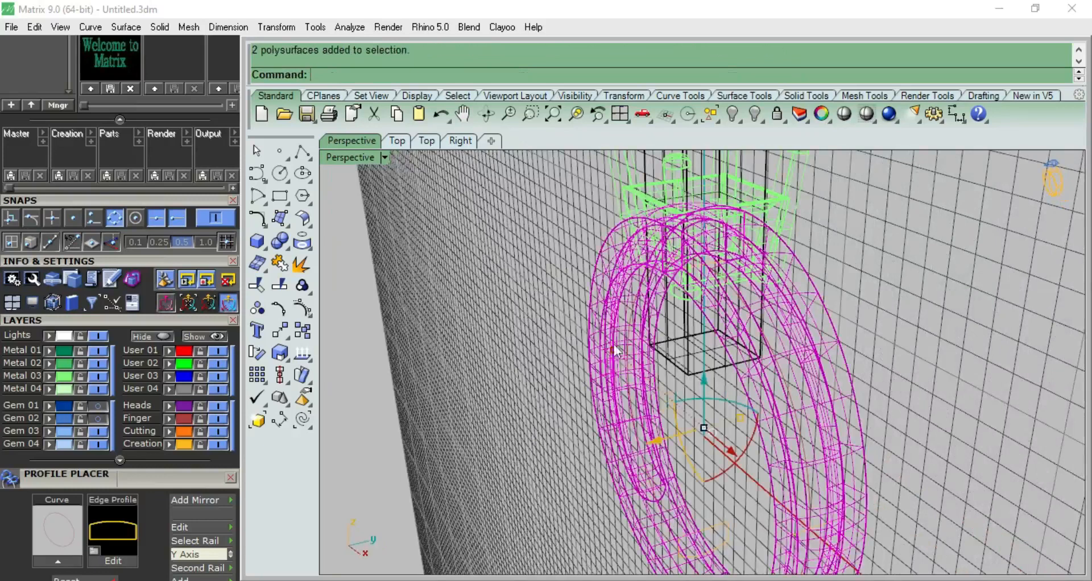
left_click(286, 250)
left_click(334, 250)
scroll(560, 290, "down", 5)
right_click_drag(640, 176, 614, 290, "shift")
left_click(613, 292)
key("Return")
left_click(843, 115)
mouse_move(643, 421)
right_mouse_down()
mouse_move(753, 463)
mouse_move(811, 271)
mouse_move(791, 171)
mouse_move(823, 462)
right_mouse_up()
key("Escape")
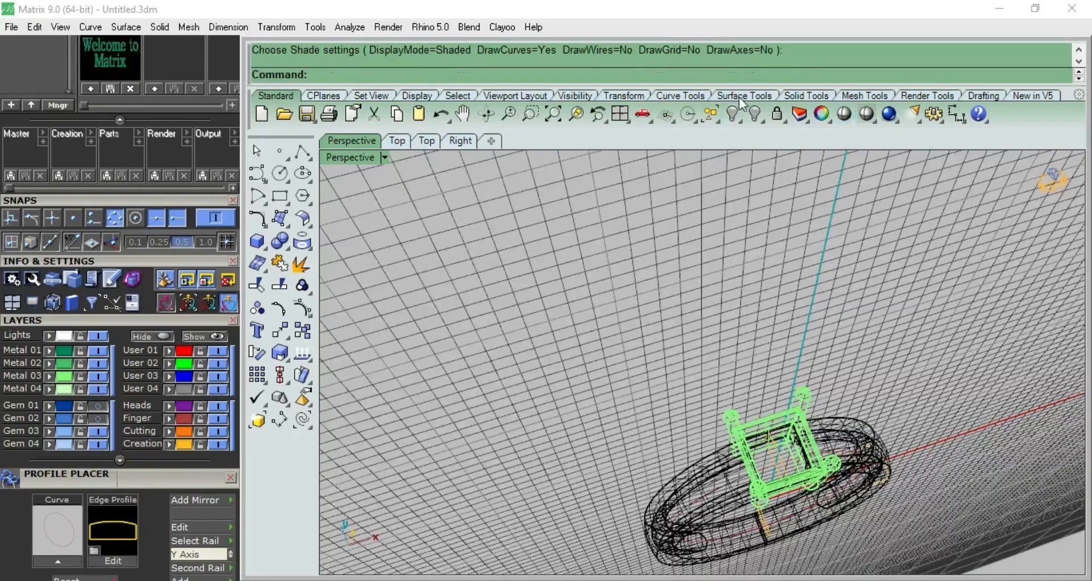
Select all the construction curves and hide them.
left_click(710, 114)
left_click(800, 206)
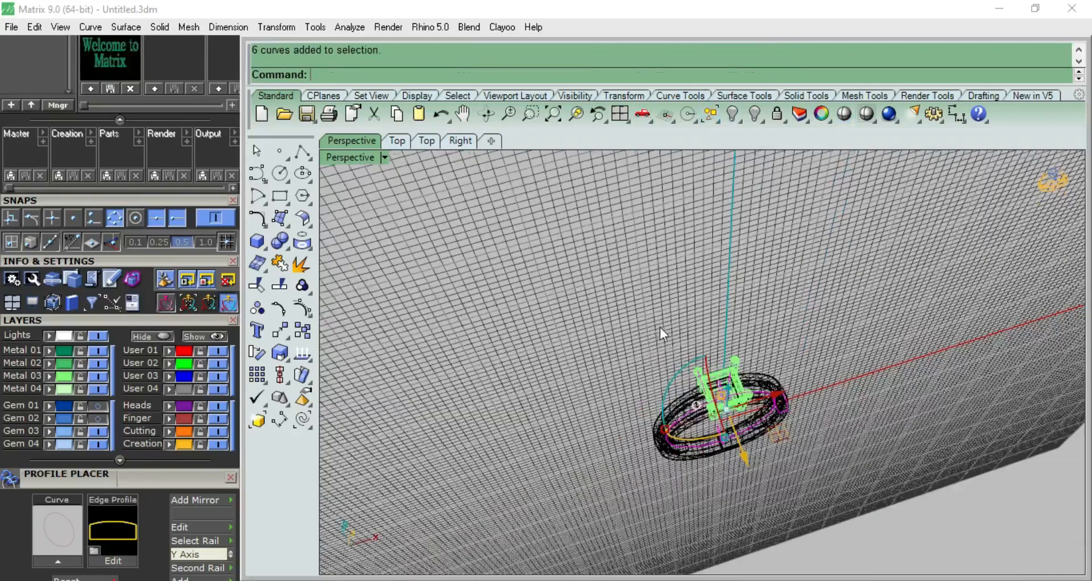
type("h")
key("Return")
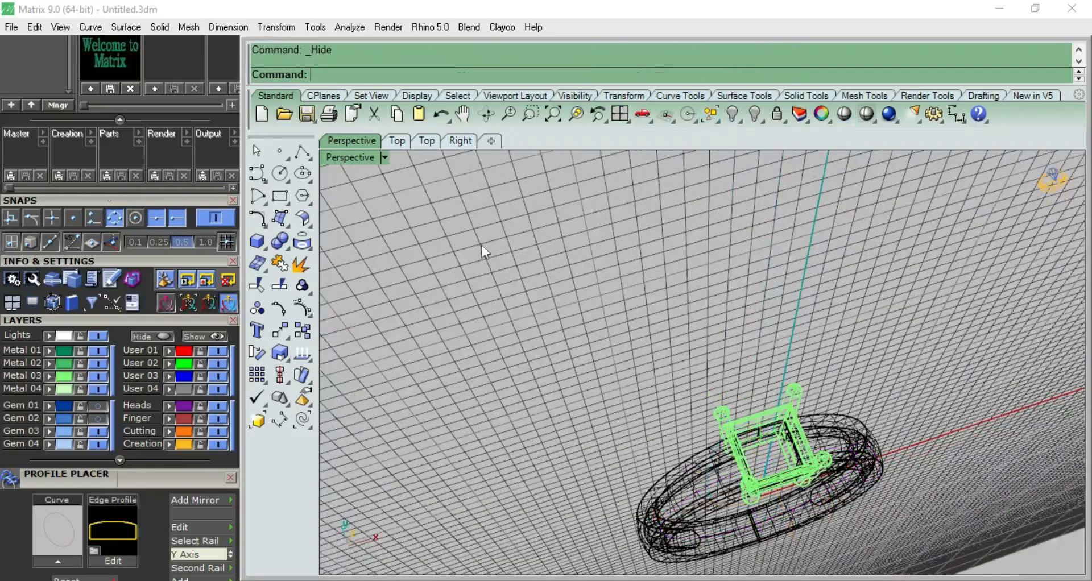
Show the Gem 02 layer and inspect the shaded ring with its gem in front and perspective views.
left_click(97, 419)
scroll(706, 367, "down", 5)
scroll(828, 387, "up", 9)
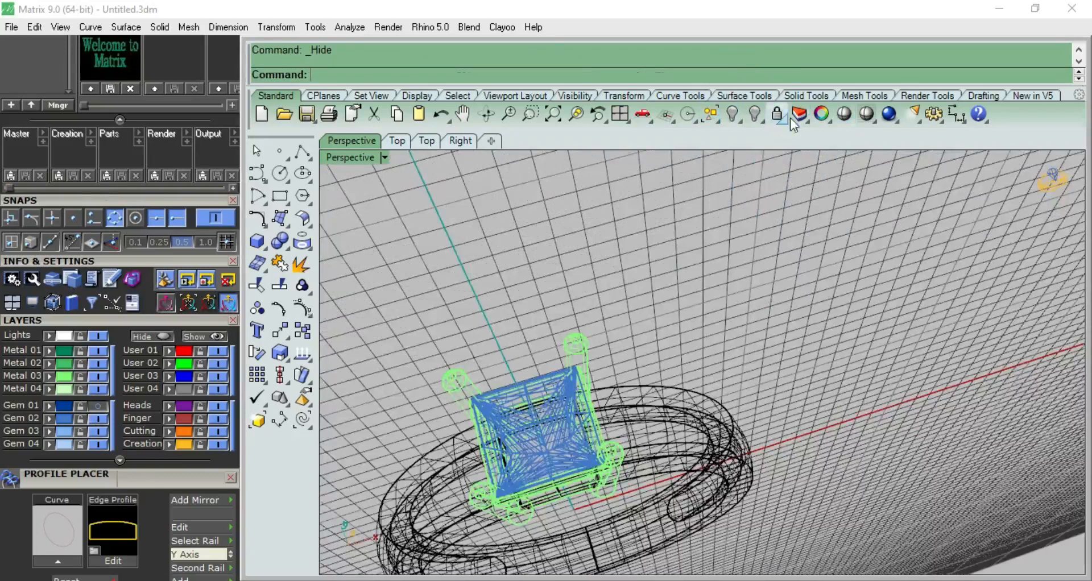
left_click(845, 114)
mouse_move(654, 443)
right_mouse_down()
mouse_move(546, 195)
mouse_move(668, 283)
mouse_move(701, 194)
mouse_move(763, 205)
mouse_move(695, 171)
mouse_move(794, 495)
mouse_move(718, 393)
right_mouse_up()
key("ctrl+f")
key("ctrl+c")
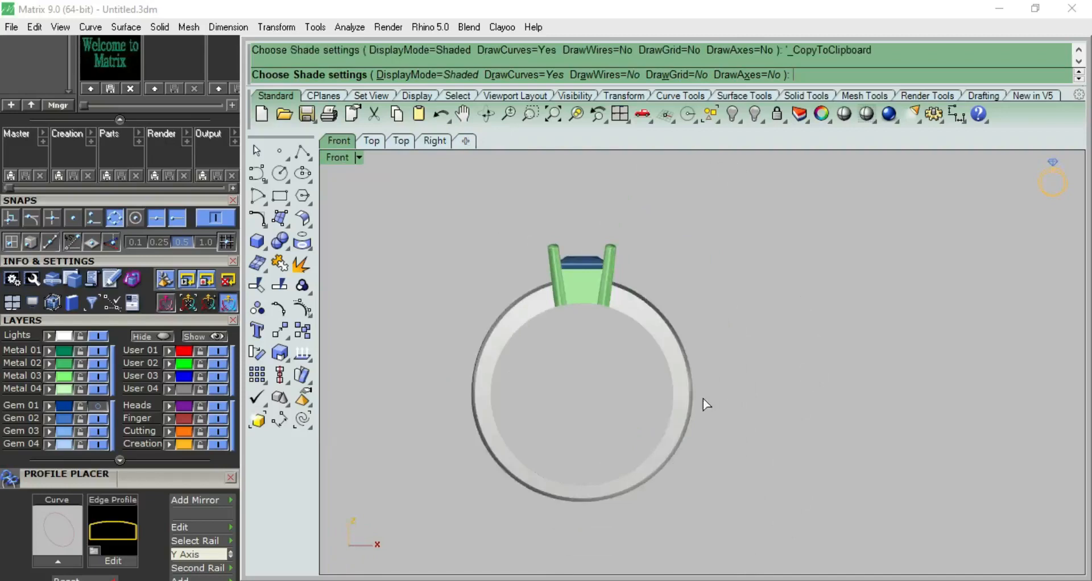
key("ctrl+p")
right_click_drag(561, 327, 757, 388)
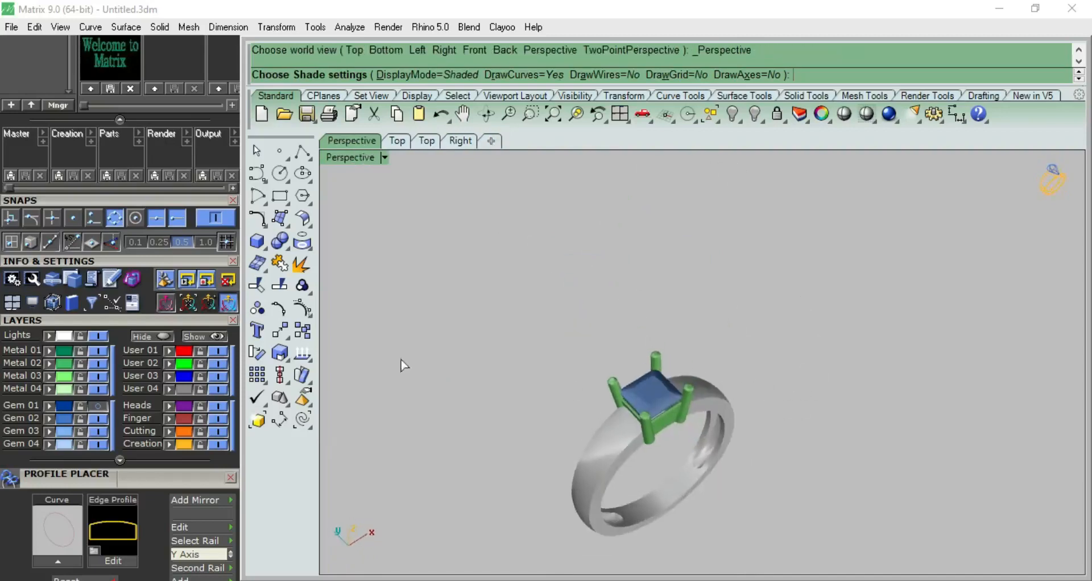
Open the V-Ray render materials and assign Yellow Gold to the shank.
left_click_drag(161, 203, 150, 459)
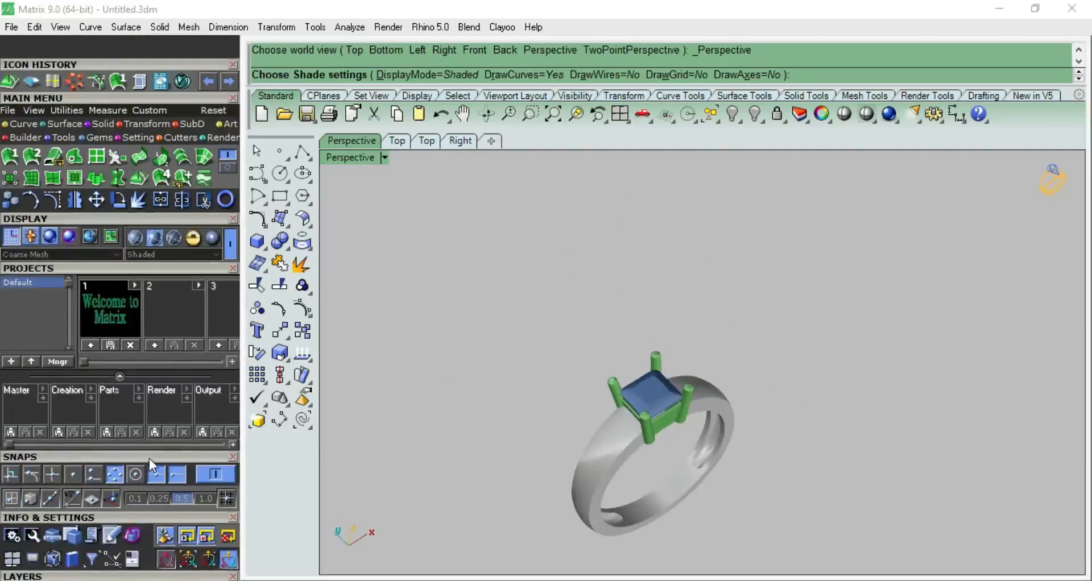
left_click(218, 139)
left_click(28, 157)
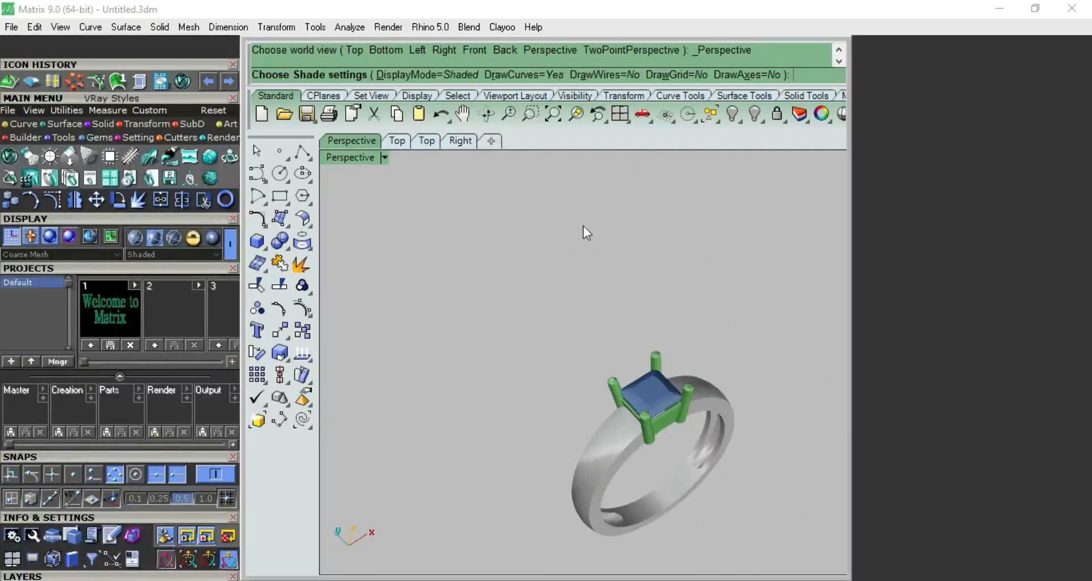
left_click(523, 429)
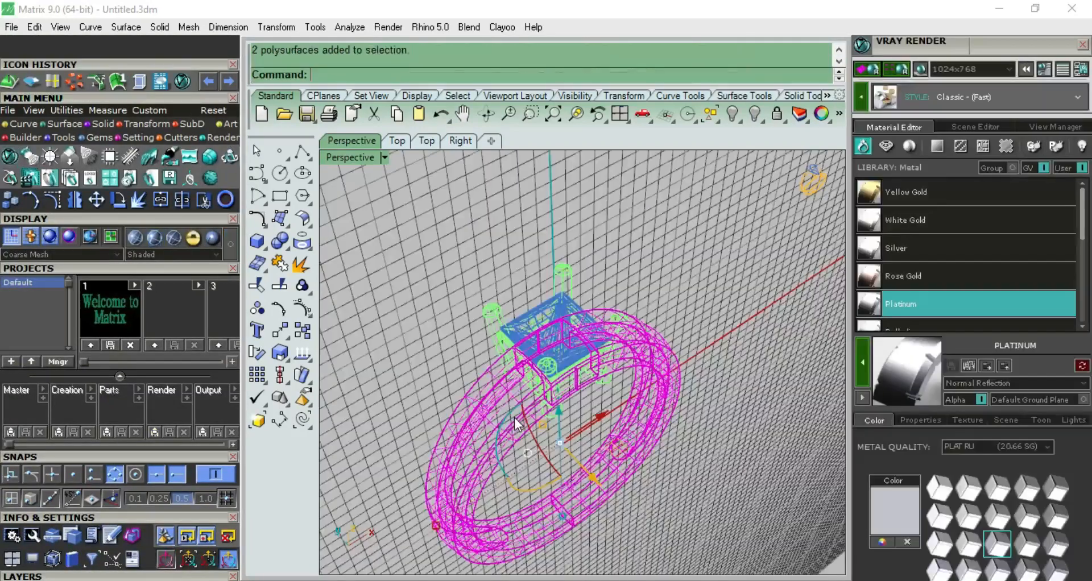
left_click(901, 191)
left_click(737, 359)
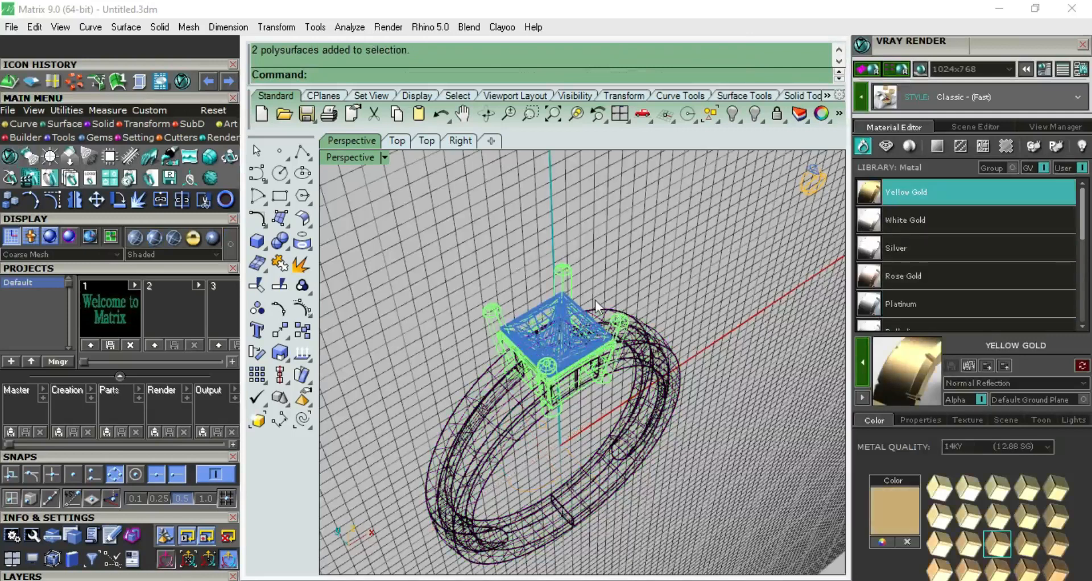
Assign White Gold to the prong head and the Diamond gem material to the square stone.
left_click(569, 284)
left_click(900, 219)
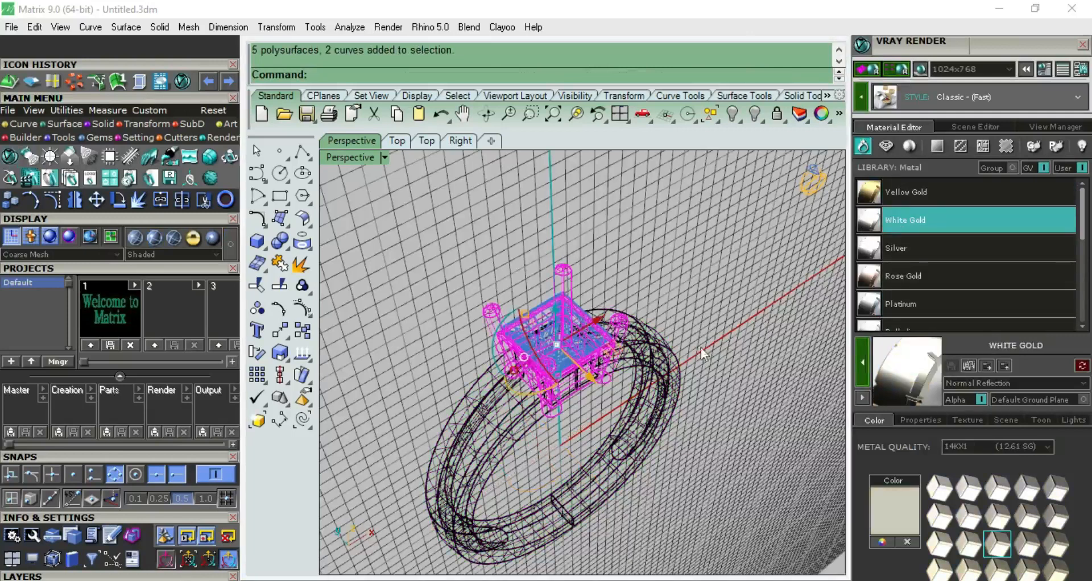
left_click(539, 315)
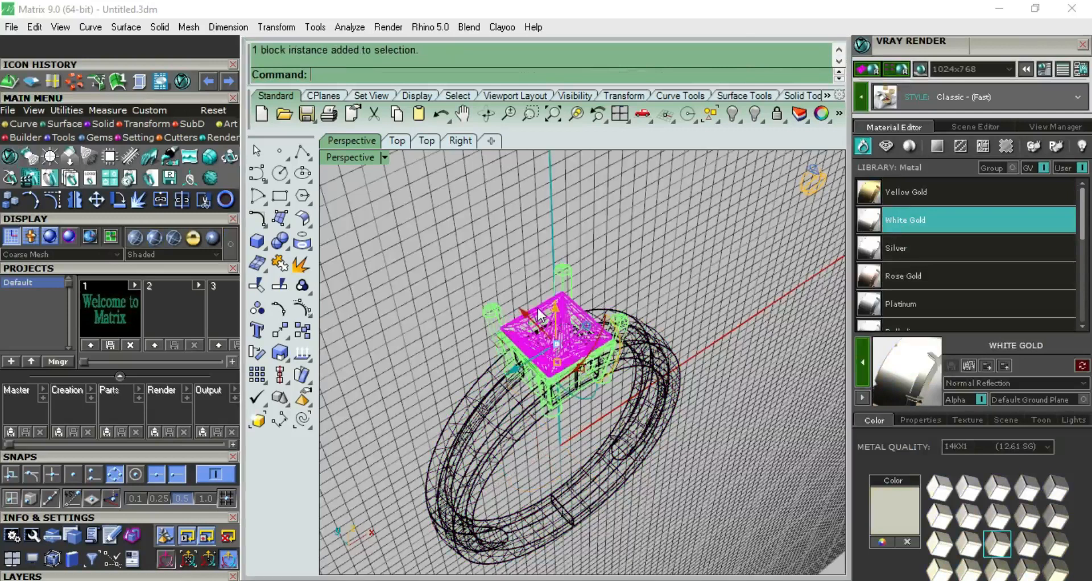
left_click(886, 146)
scroll(951, 278, "down", 2)
scroll(951, 282, "up", 1)
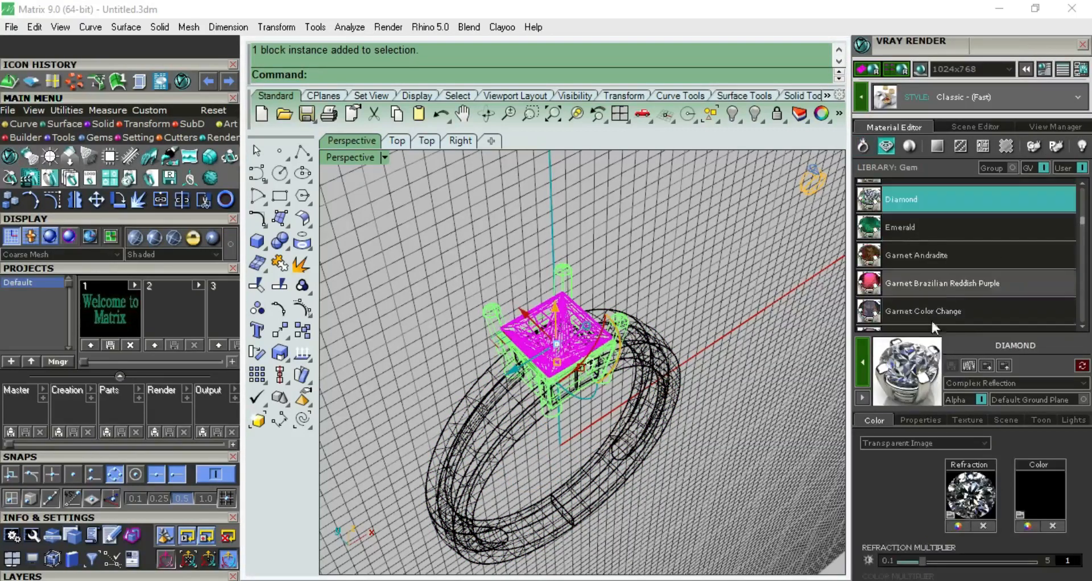
mouse_move(872, 371)
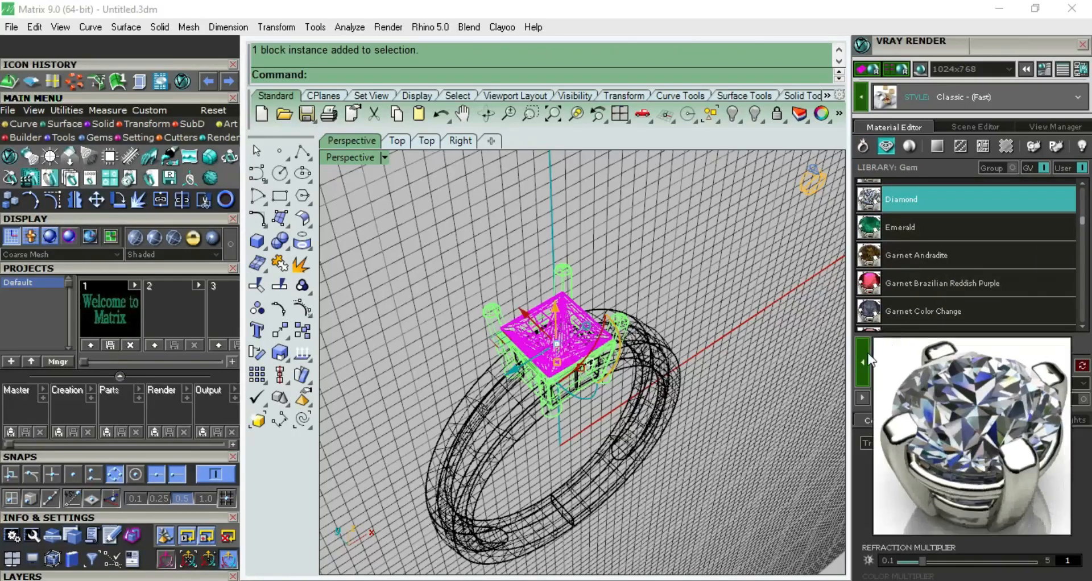
scroll(717, 249, "down", 2)
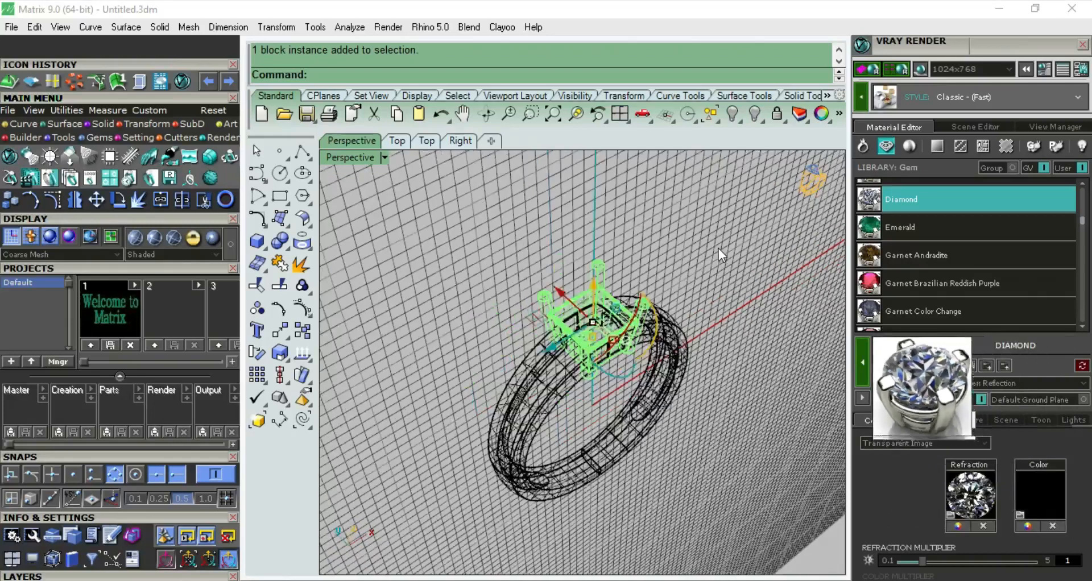
left_click(719, 248)
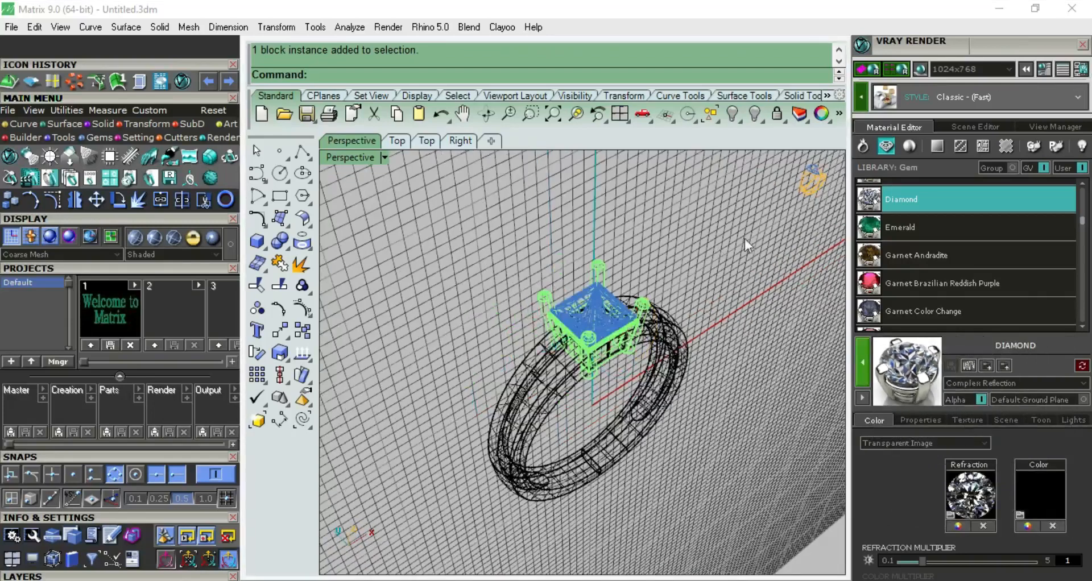
Close the V-Ray render settings and display the ring in Rendered mode.
right_click_drag(747, 246, 812, 183)
left_click(1083, 45)
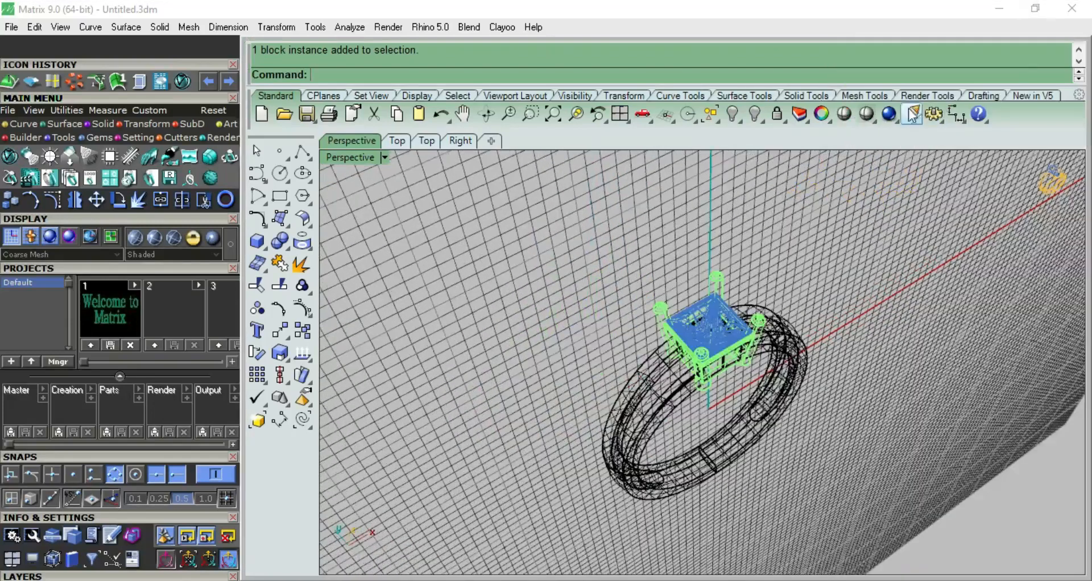
left_click(867, 116)
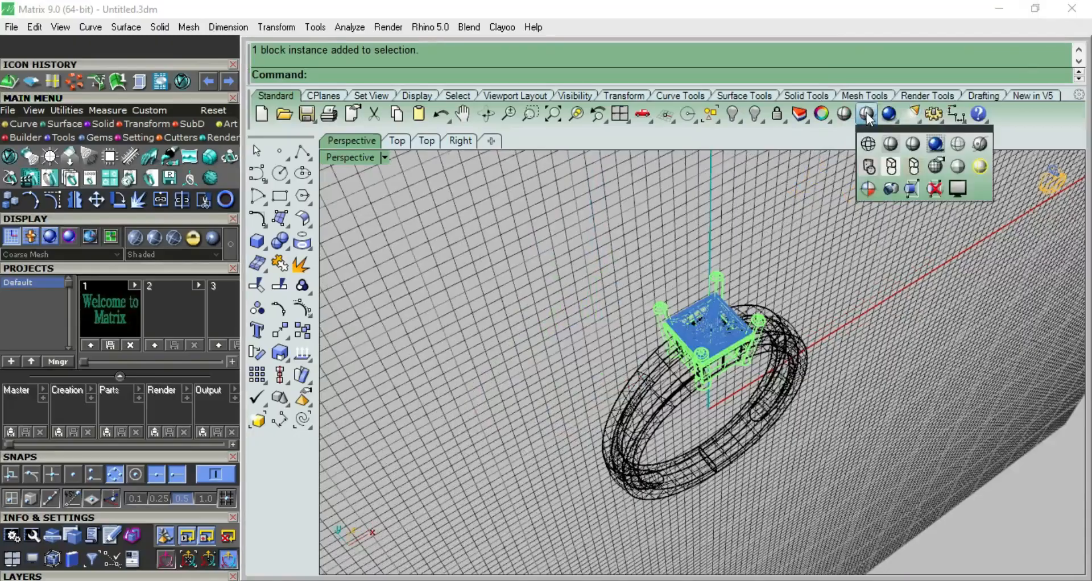
left_click(935, 144)
Examine the rendered ring from the standard views and up close around the prongs and gem.
right_click_drag(853, 273, 654, 277)
scroll(807, 309, "down", 5)
key("F3")
scroll(629, 275, "up", 6)
key("F1")
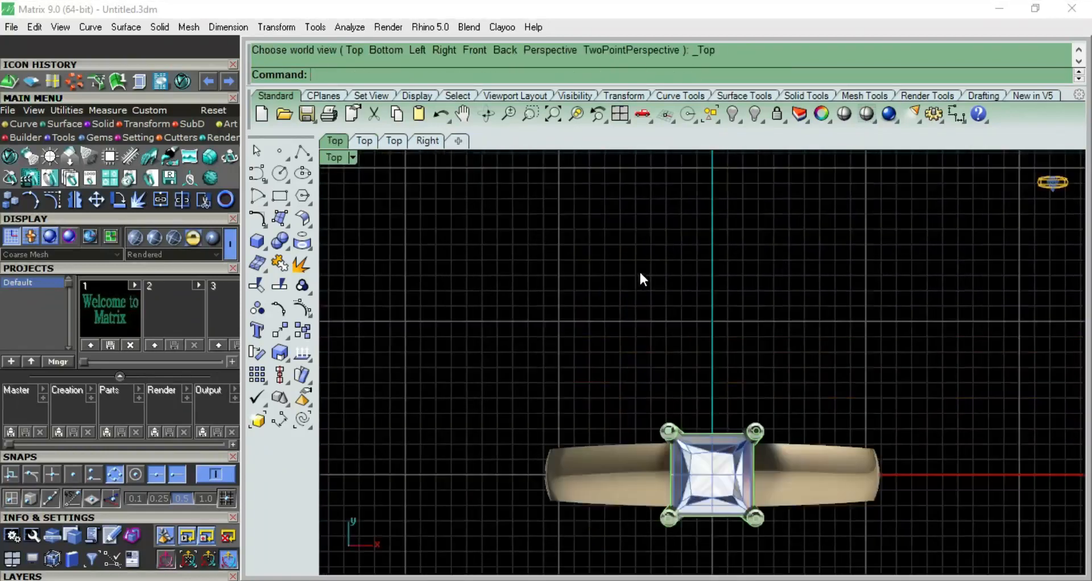
key("F2")
key("F4")
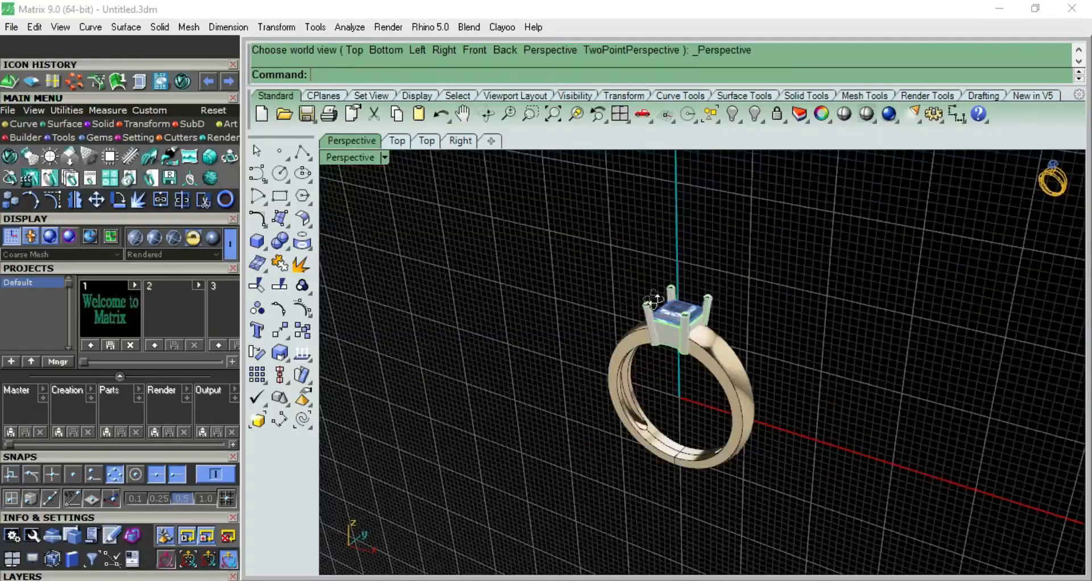
right_click_drag(673, 401, 338, 515)
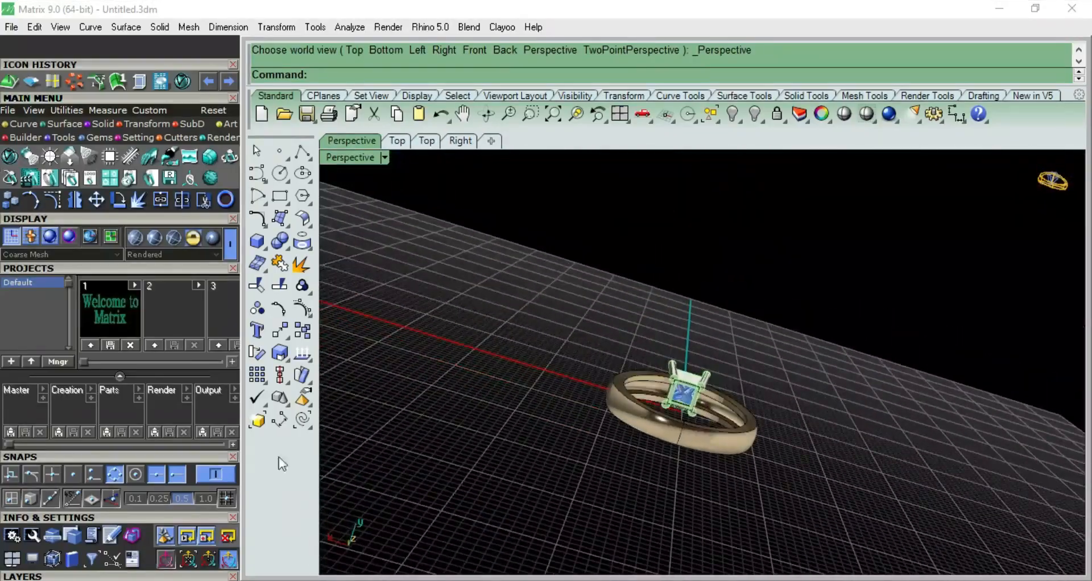
scroll(667, 449, "up", 8)
right_click_drag(667, 449, 722, 238)
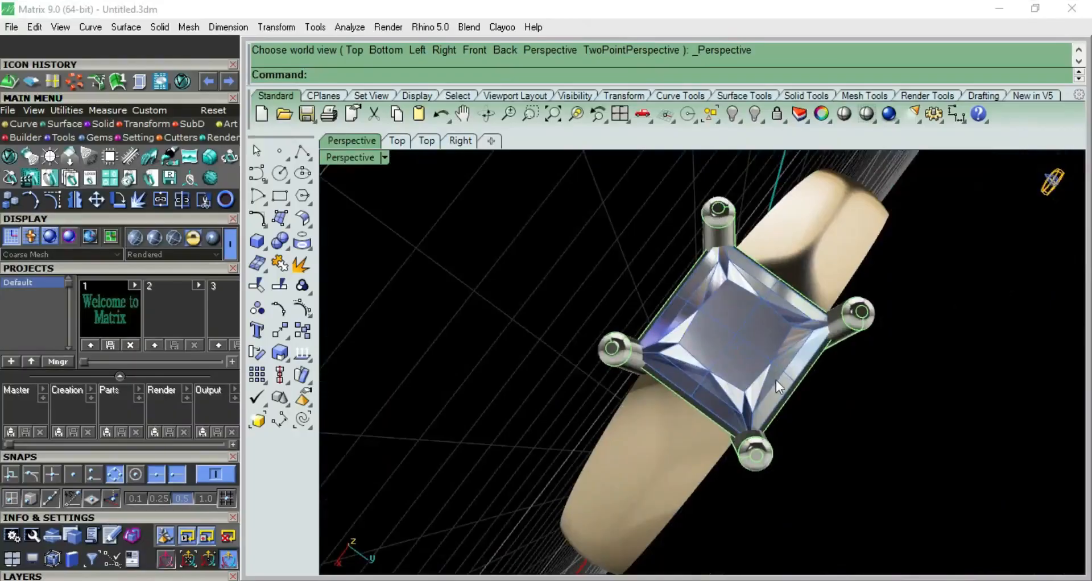